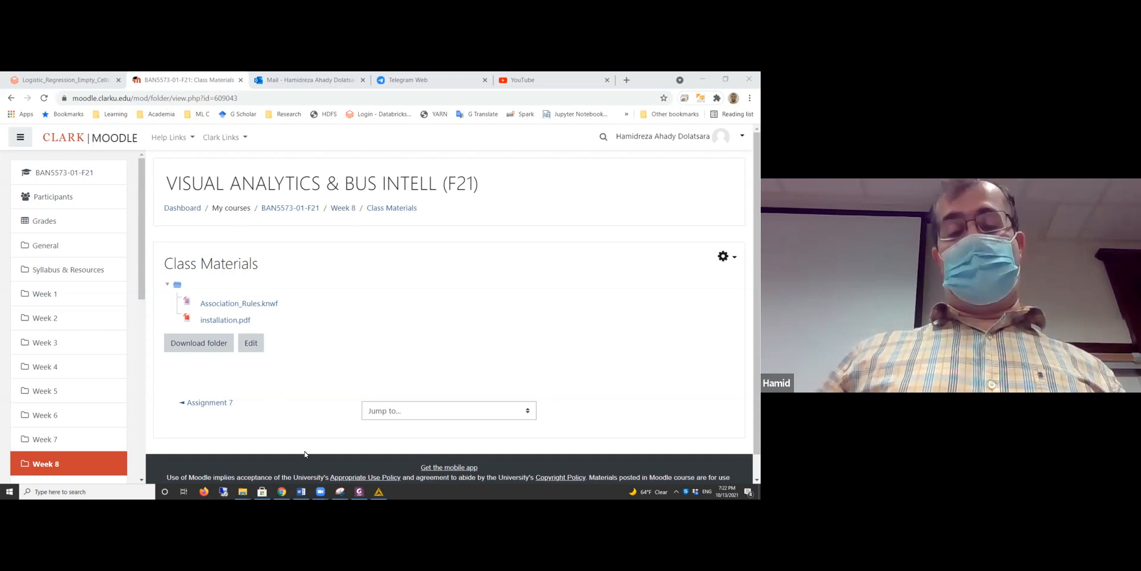
- Switch to installation.pdf in Foxit PDF Editor and read the KNIME Itemset Mining install instructions at a reduced zoom
{"action": "left_click", "coordinate": [359, 491]}
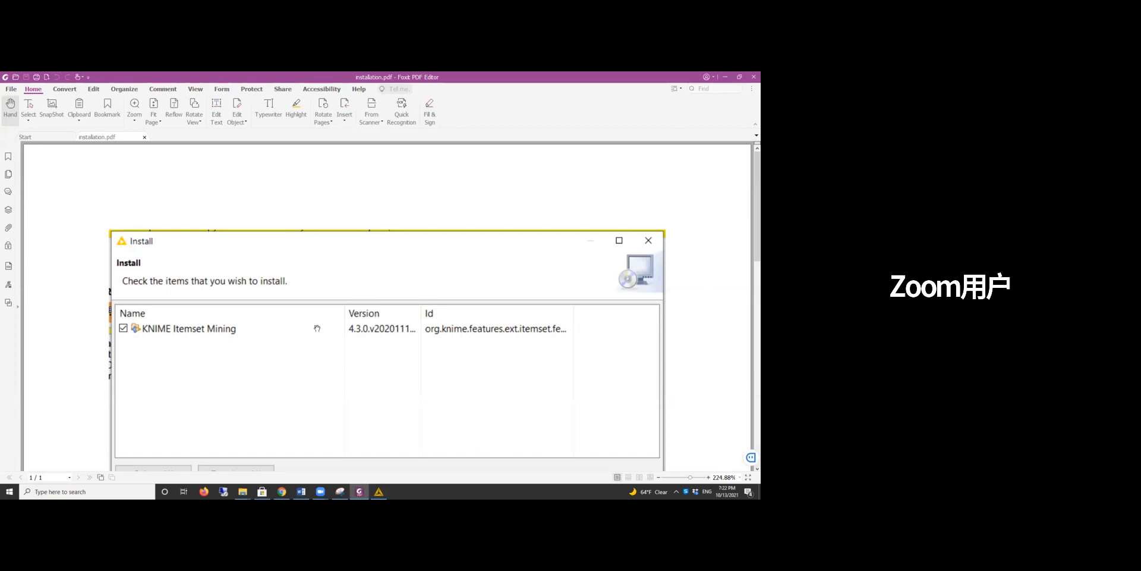
{"action": "scroll", "coordinate": [317, 330], "scroll_direction": "down", "scroll_amount": 6}
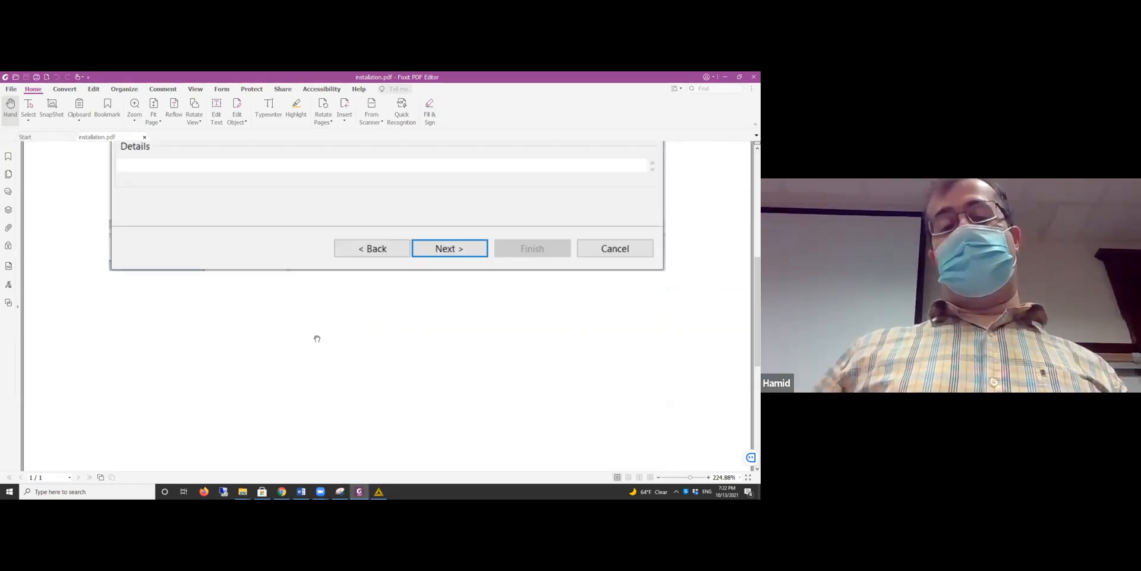
{"action": "scroll", "coordinate": [316, 338], "scroll_direction": "up", "scroll_amount": 5}
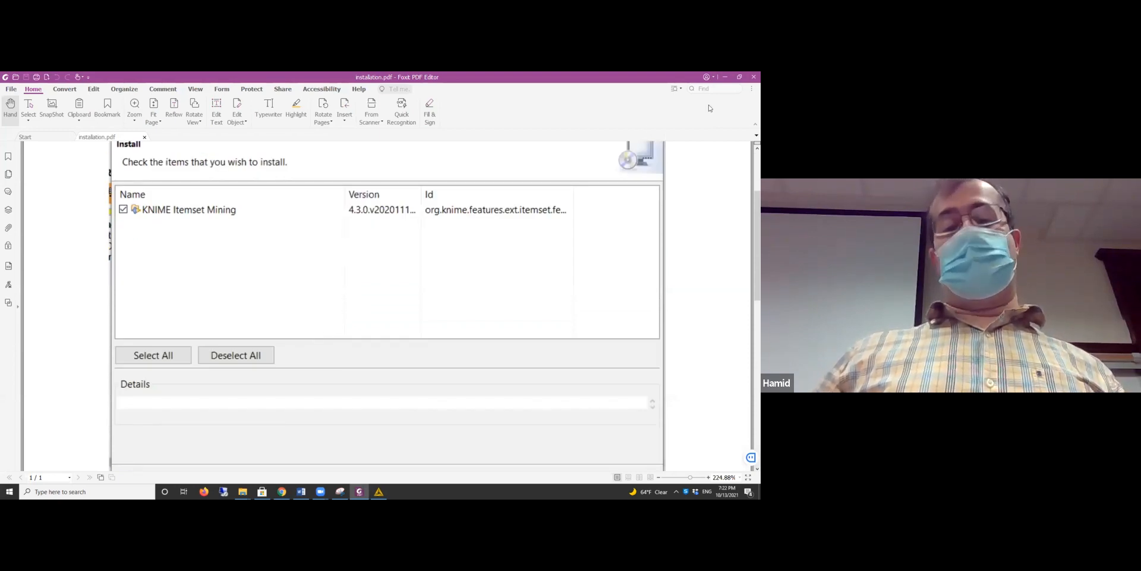
{"action": "left_click", "coordinate": [658, 477]}
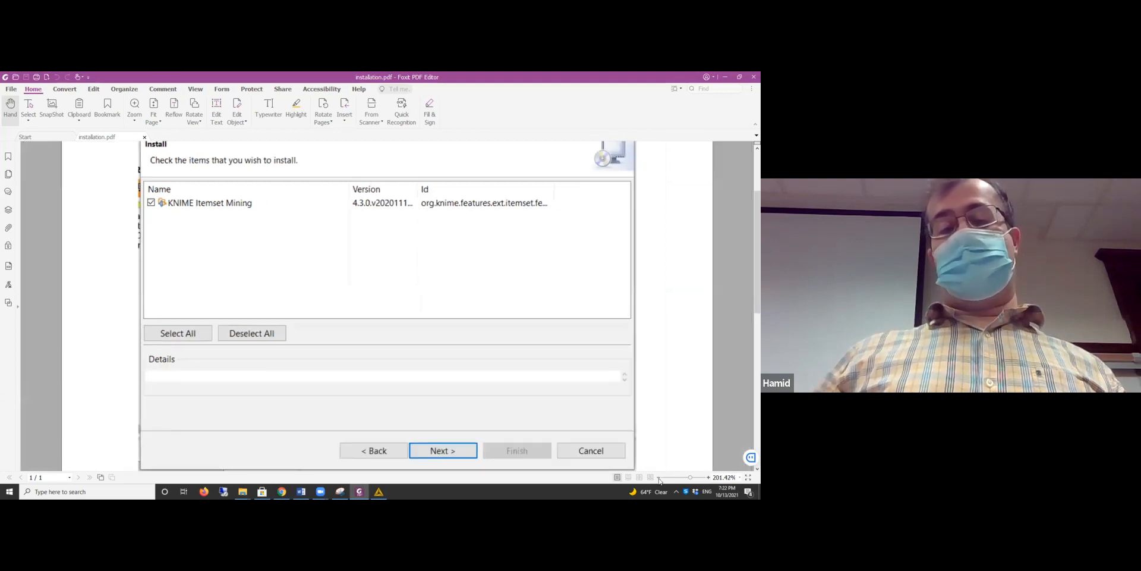
{"action": "left_click", "coordinate": [658, 477]}
{"action": "left_click", "coordinate": [658, 478]}
{"action": "scroll", "coordinate": [594, 392], "scroll_direction": "up", "scroll_amount": 2}
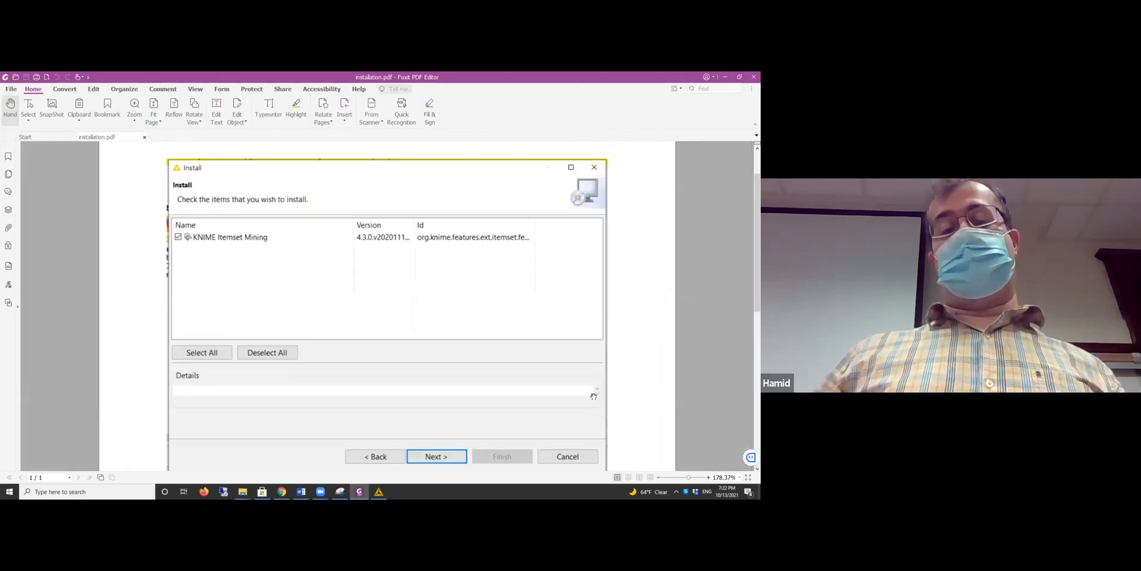
{"action": "scroll", "coordinate": [594, 392], "scroll_direction": "down", "scroll_amount": 1}
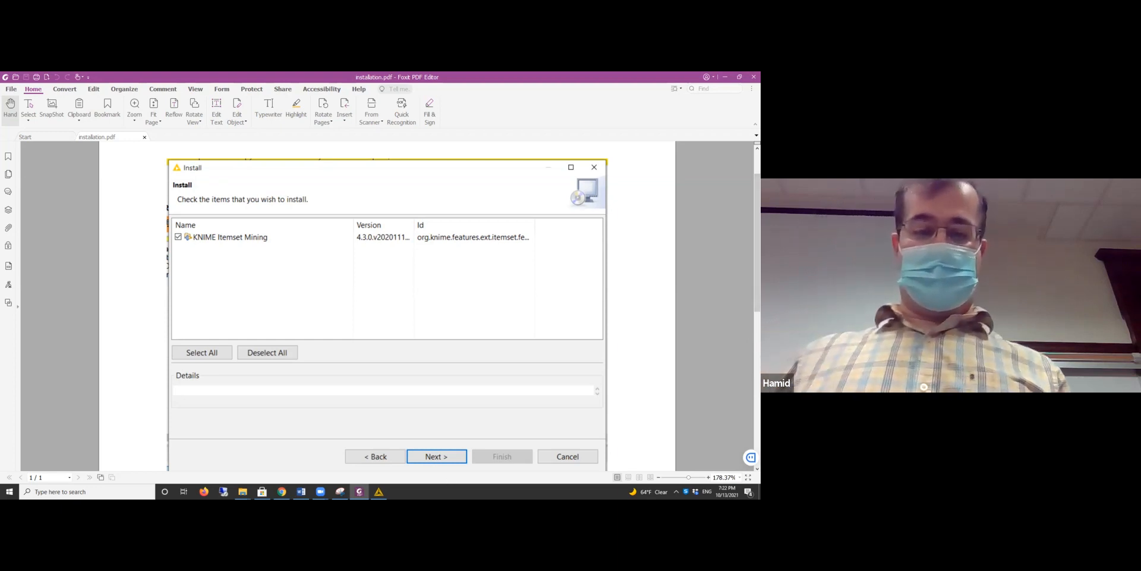
- Switch to KNIME Analytics Platform and search the installable extensions for "itemset m", closing the installer without installing anything
{"action": "left_click", "coordinate": [378, 491]}
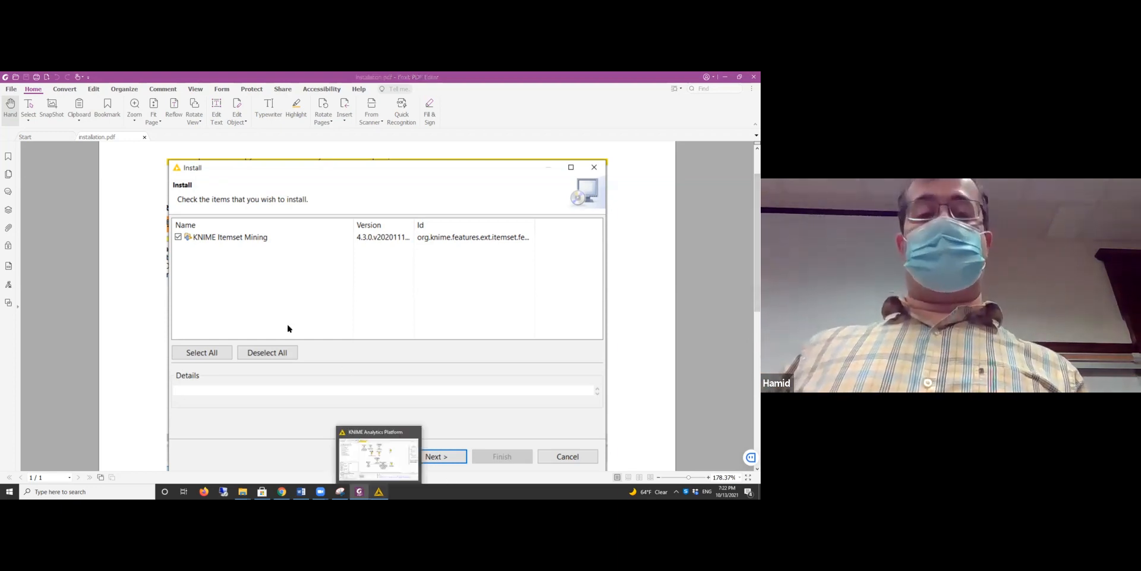
{"action": "left_click", "coordinate": [11, 86]}
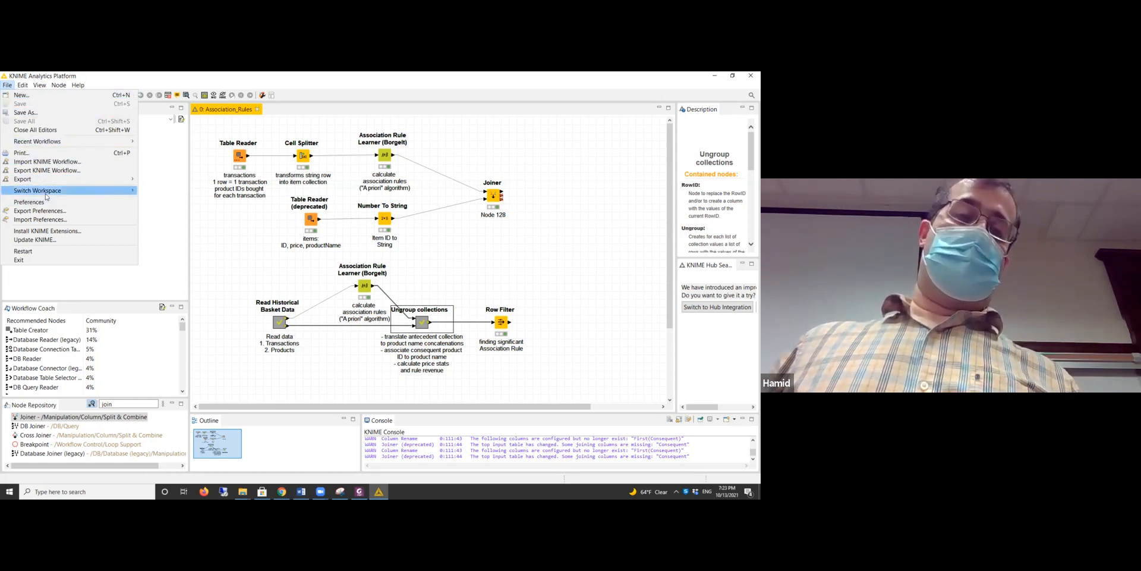
{"action": "mouse_move", "coordinate": [45, 196]}
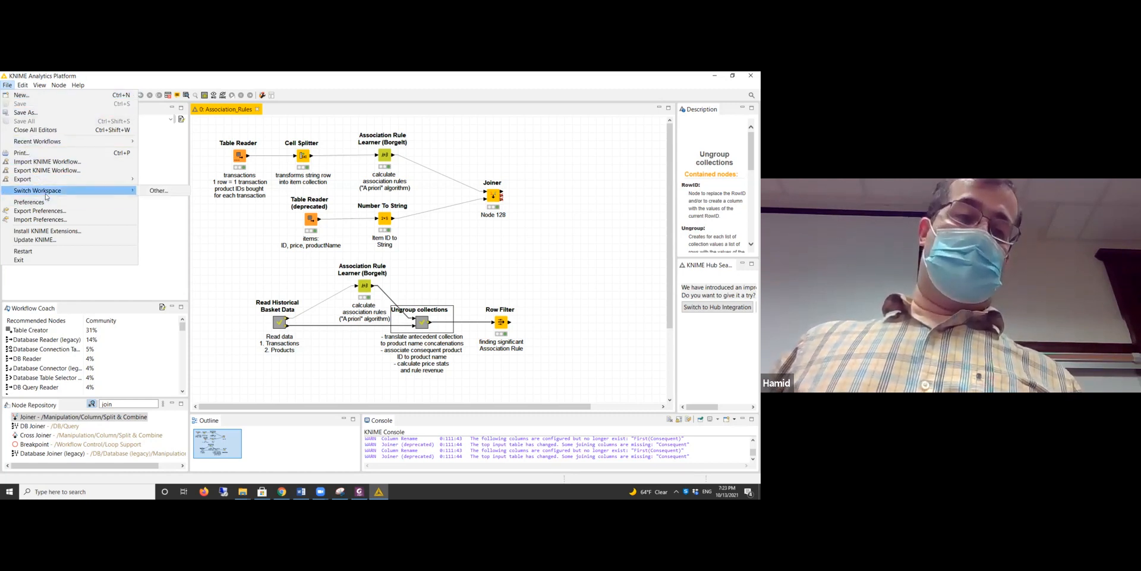
{"action": "left_click", "coordinate": [34, 231]}
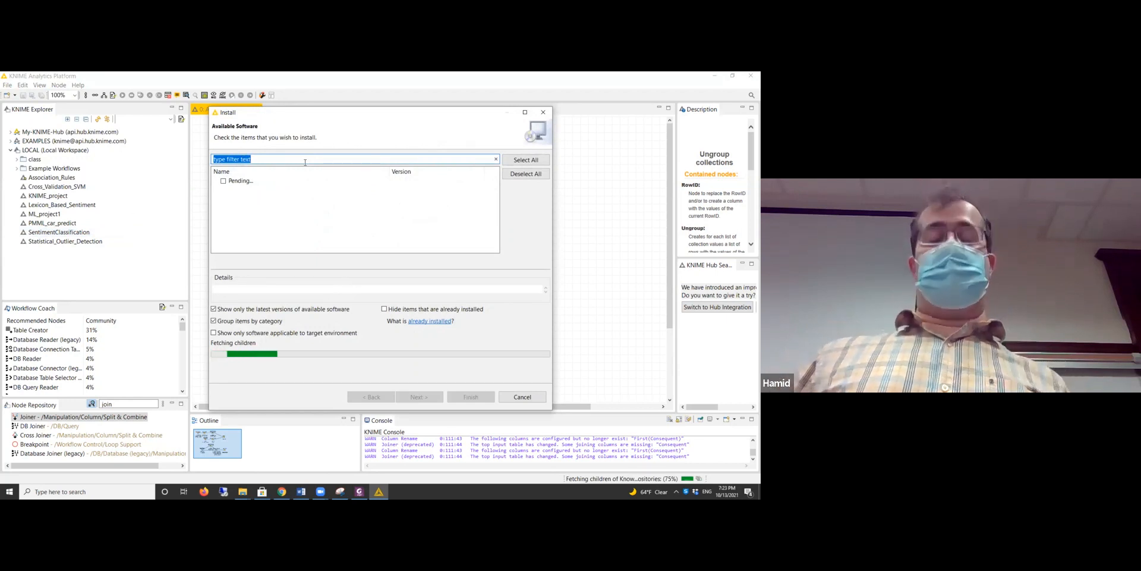
{"action": "type", "text": "itemse"}
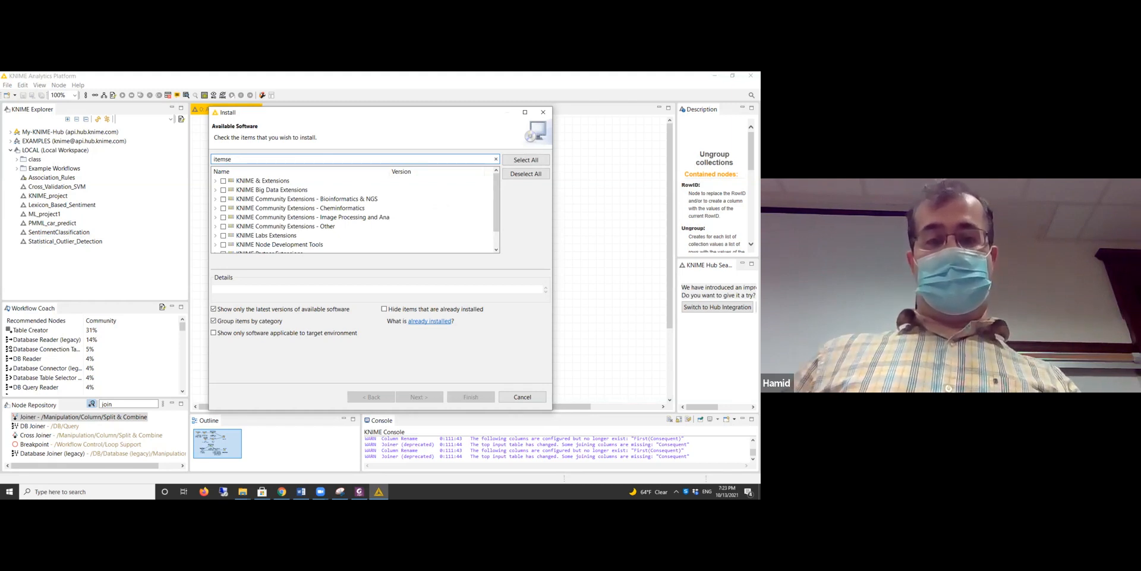
{"action": "type", "text": "t m"}
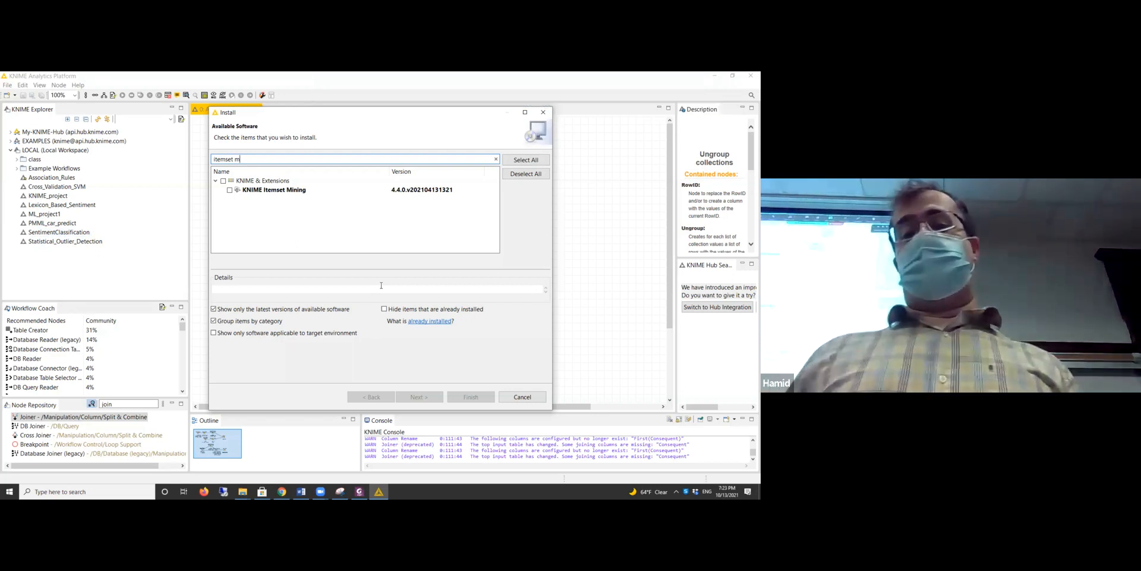
{"action": "key", "text": "Escape"}
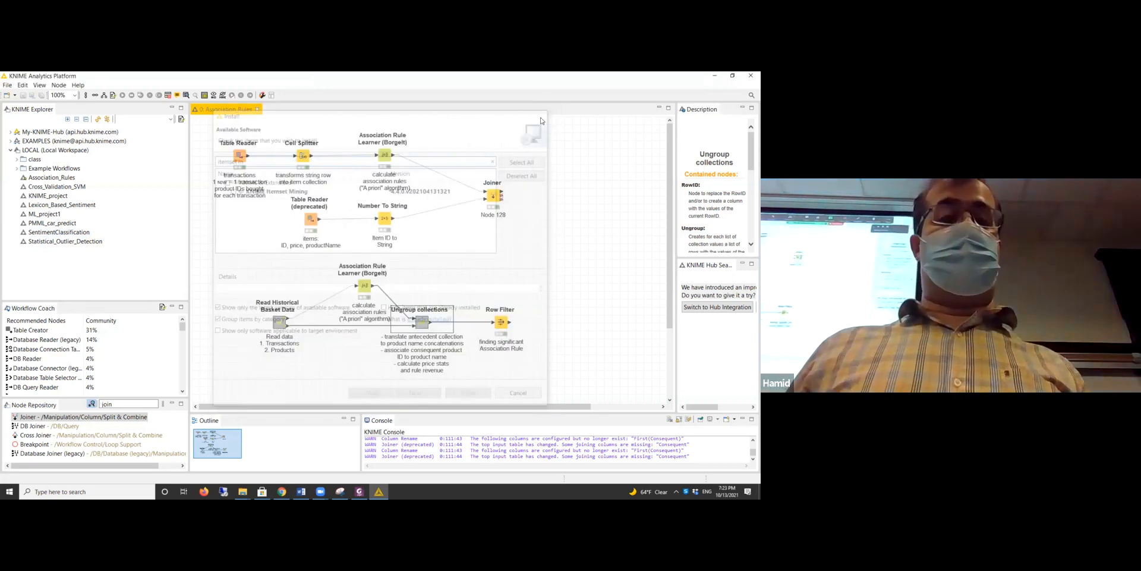
- Search the installable extensions for "itemset minin" and mark KNIME Itemset Mining for installation, then dismiss the installer
{"action": "left_click", "coordinate": [7, 85]}
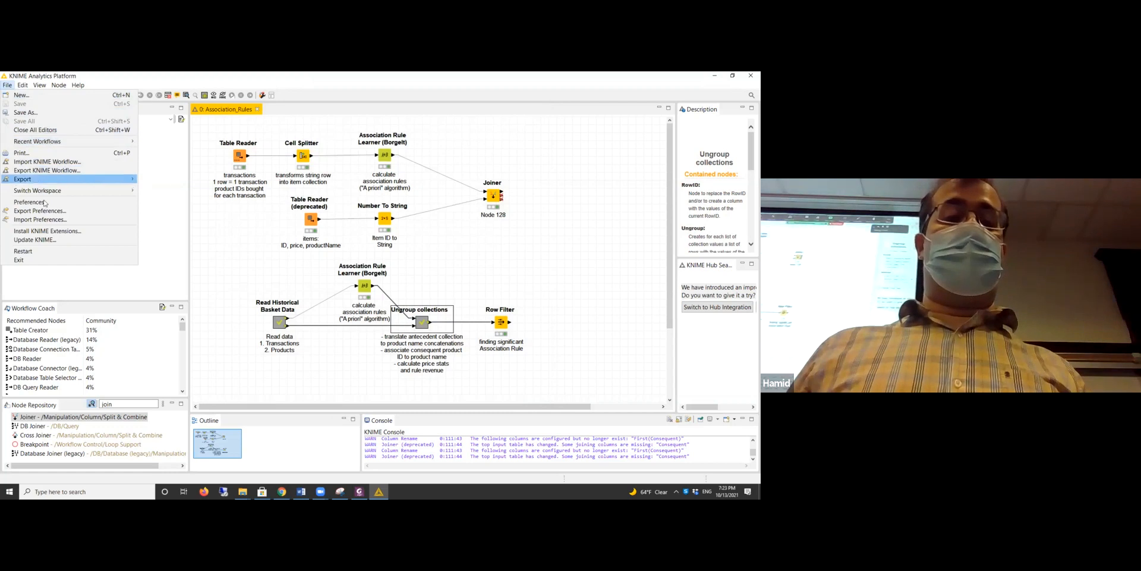
{"action": "left_click", "coordinate": [47, 231]}
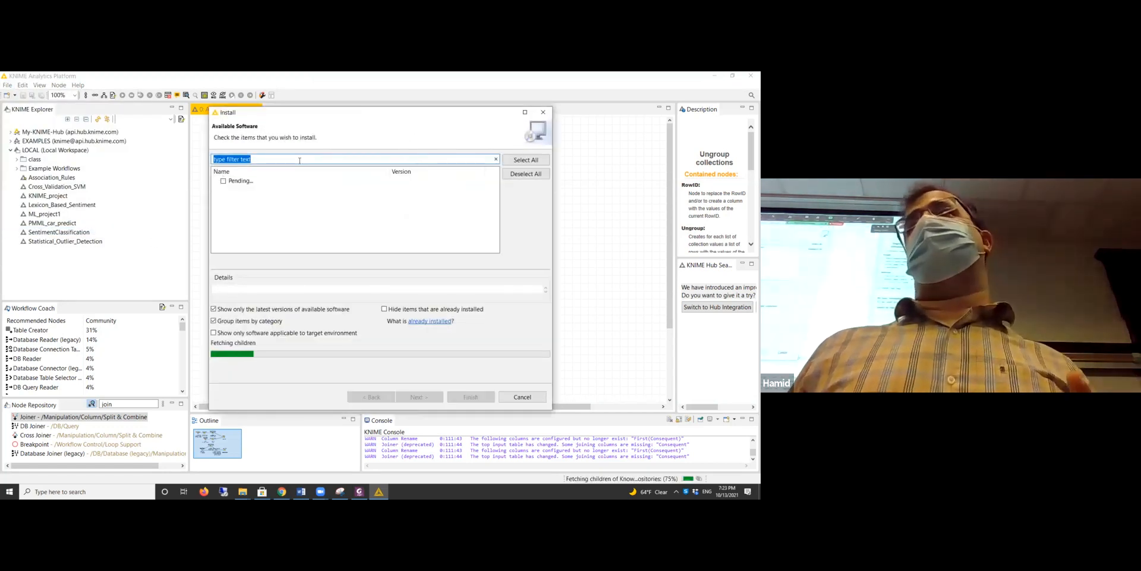
{"action": "type", "text": "itemset"}
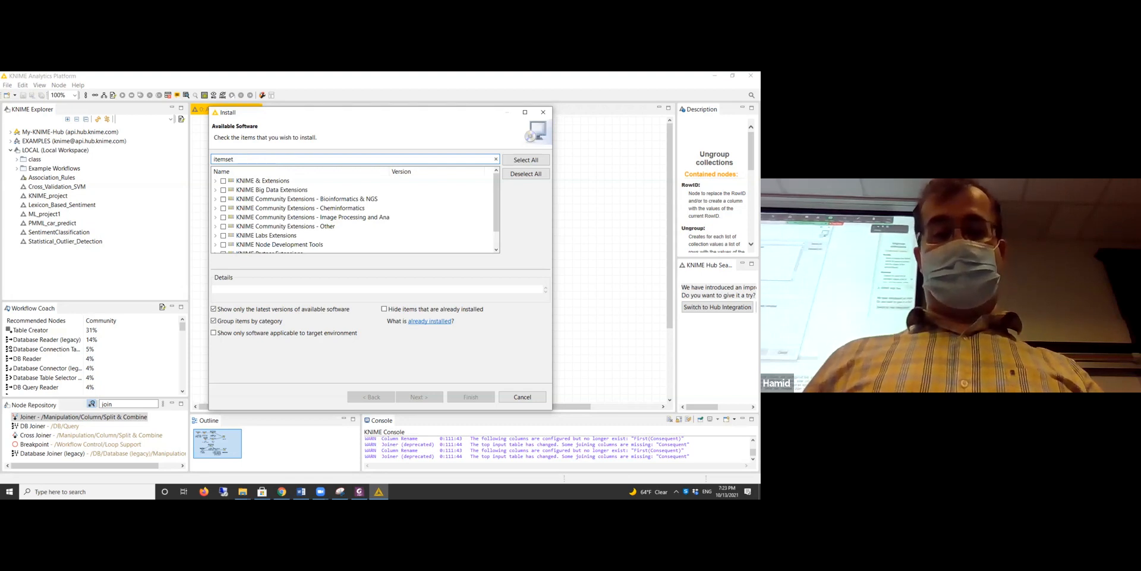
{"action": "type", "text": "minin"}
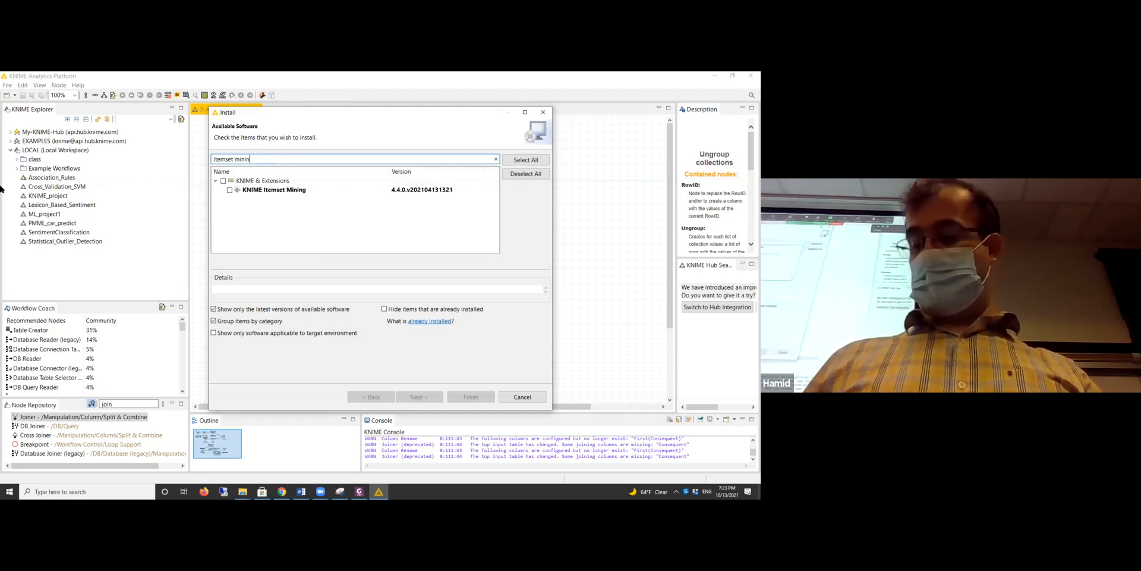
{"action": "left_click", "coordinate": [229, 190]}
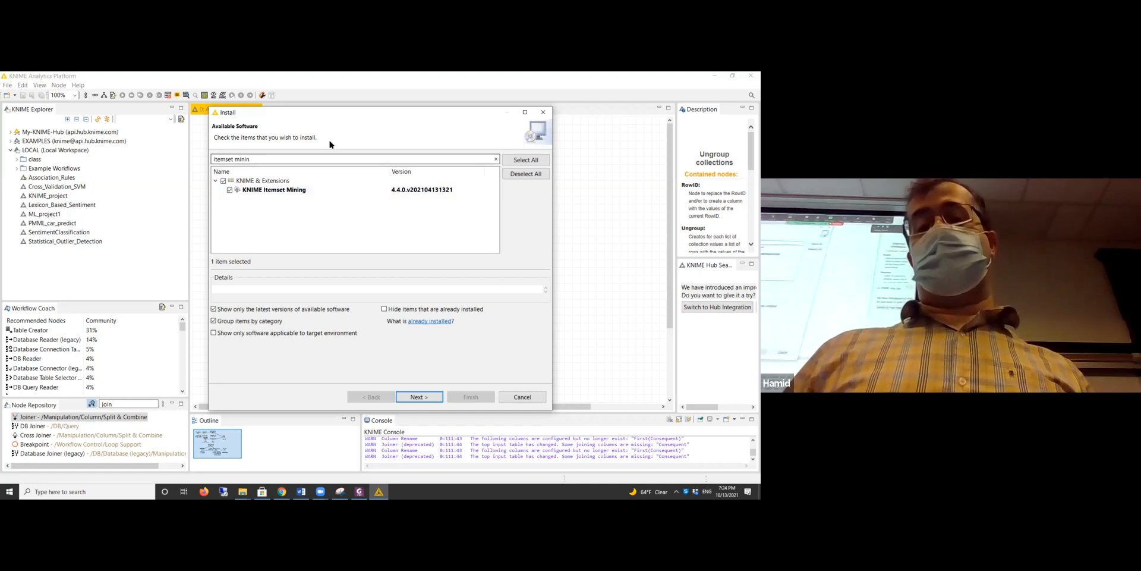
{"action": "left_click", "coordinate": [539, 115]}
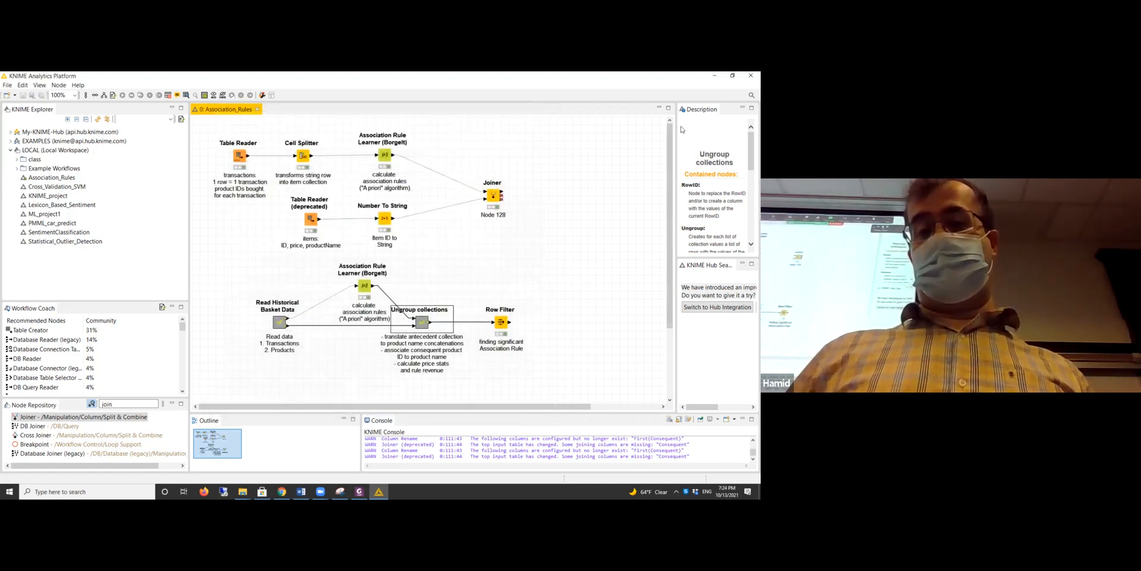
- Show the installation.pdf instructions in Foxit PDF Editor again and return to the Association_Rules workflow in KNIME
{"action": "left_click", "coordinate": [681, 129]}
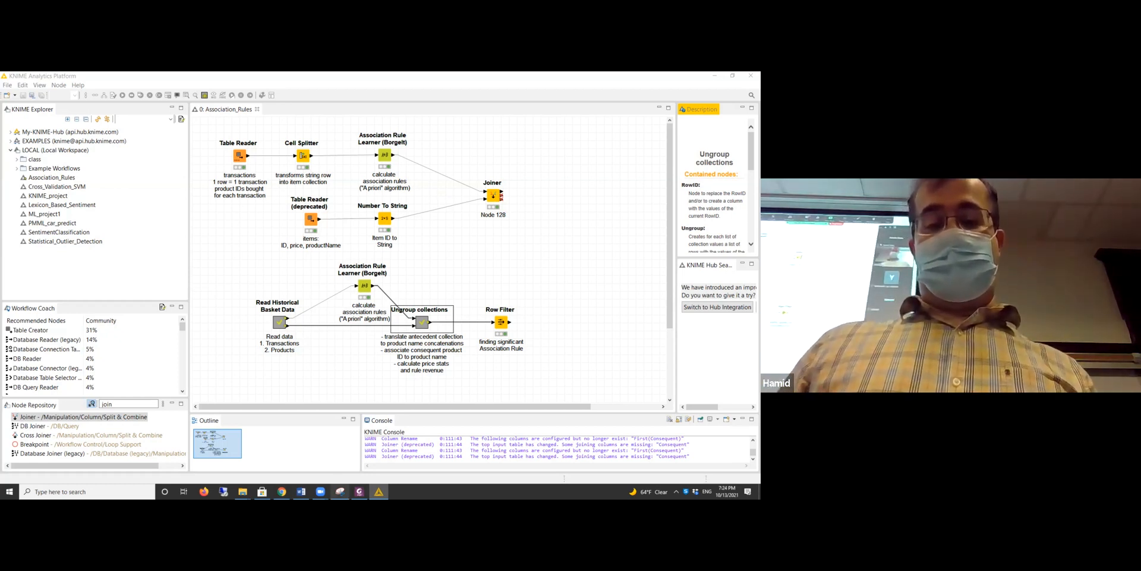
{"action": "left_click", "coordinate": [359, 491]}
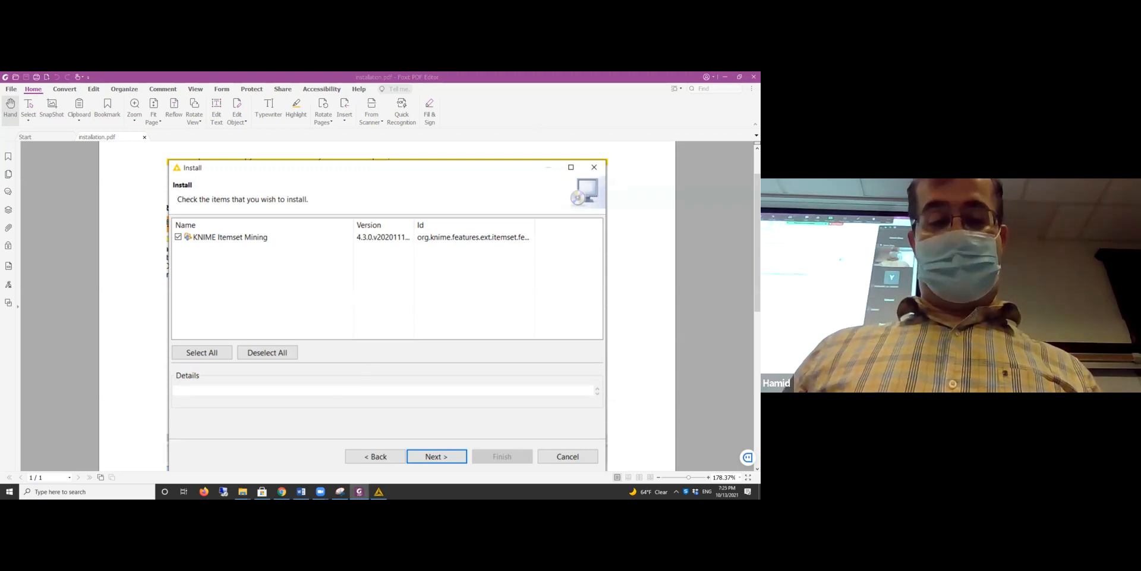
{"action": "left_click", "coordinate": [378, 491]}
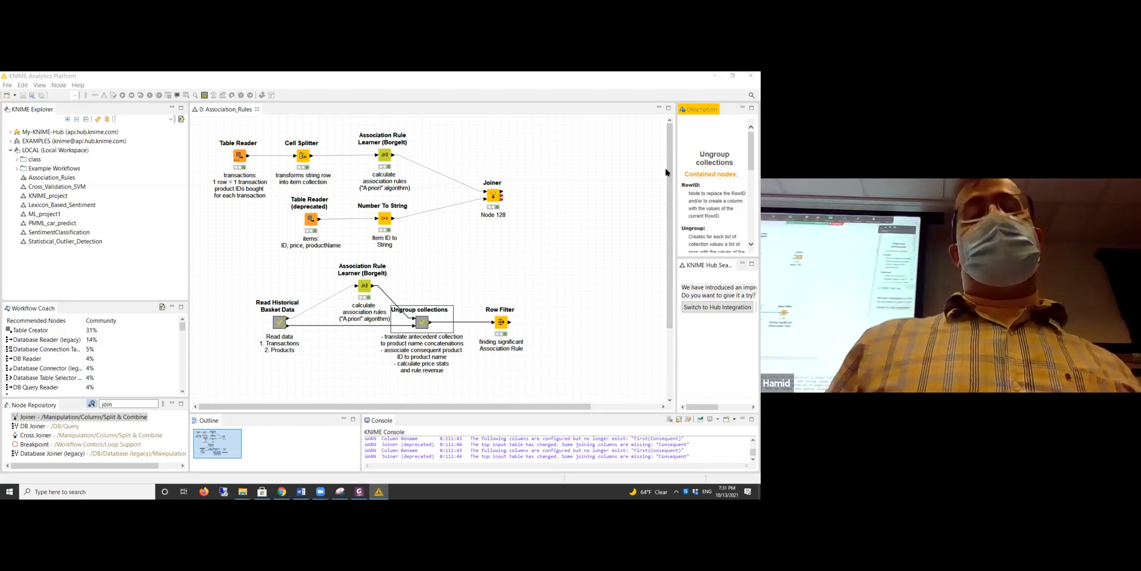
- Examine the transactions Table Reader's configuration, including its read-from options, source URL and data preview, and close it
{"action": "left_click", "coordinate": [247, 159]}
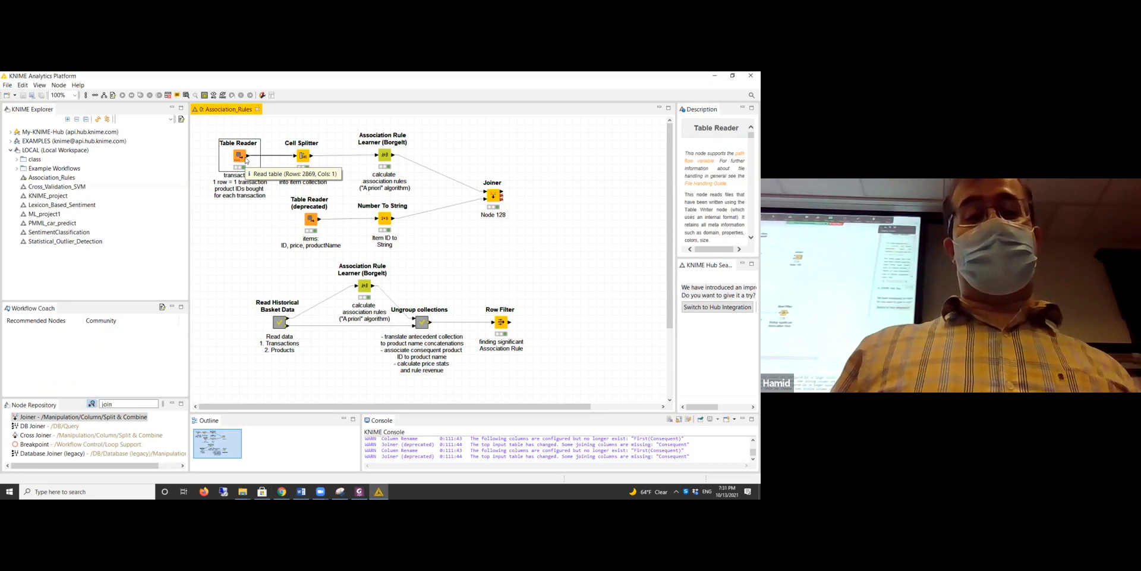
{"action": "right_click", "coordinate": [238, 155]}
{"action": "left_click", "coordinate": [235, 149]}
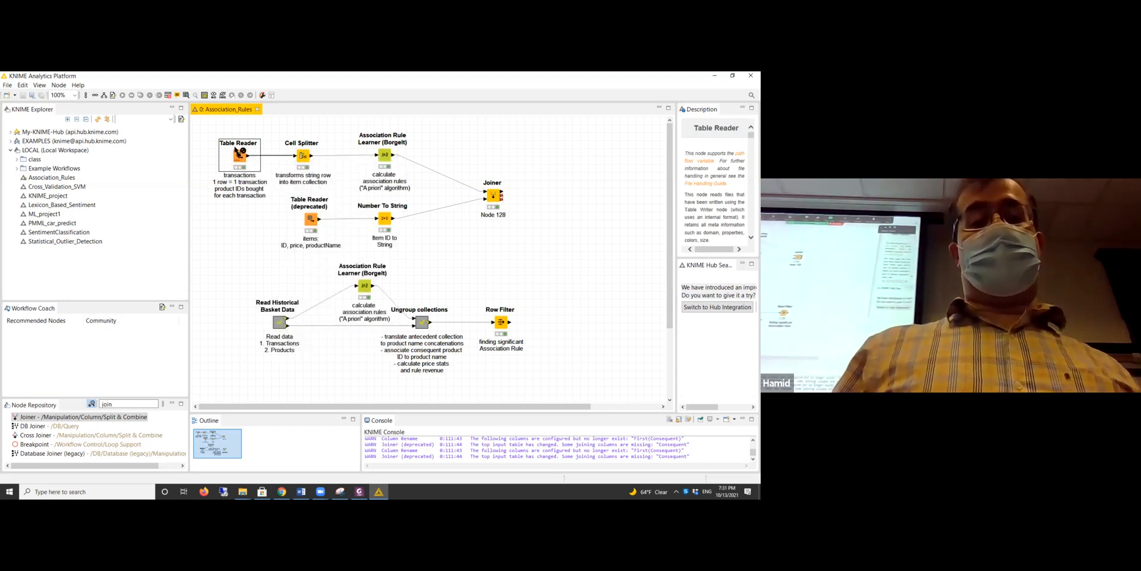
{"action": "double_click", "coordinate": [241, 156]}
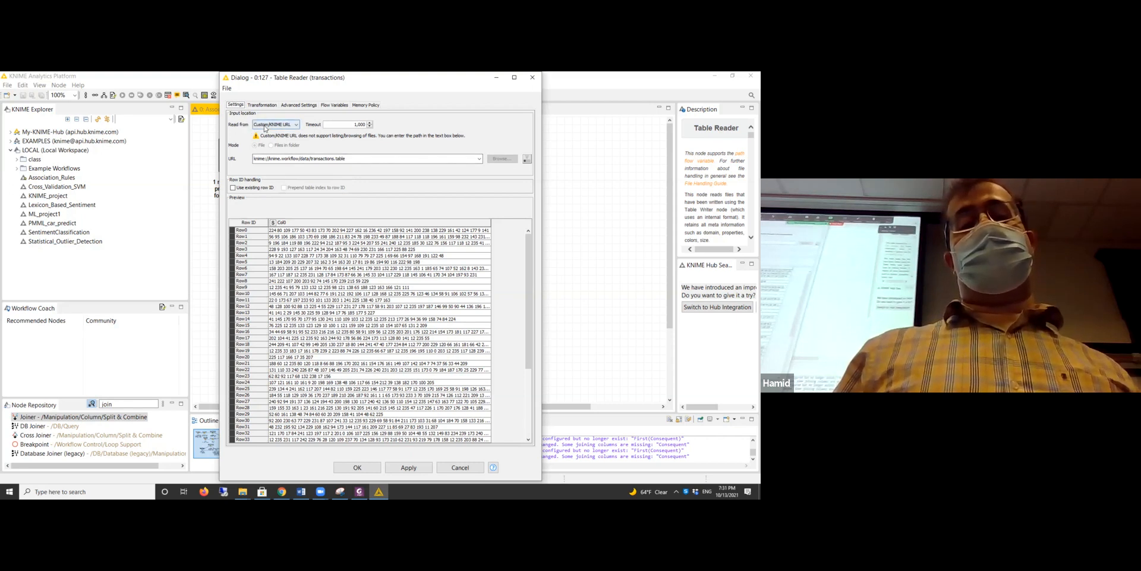
{"action": "left_click", "coordinate": [266, 127]}
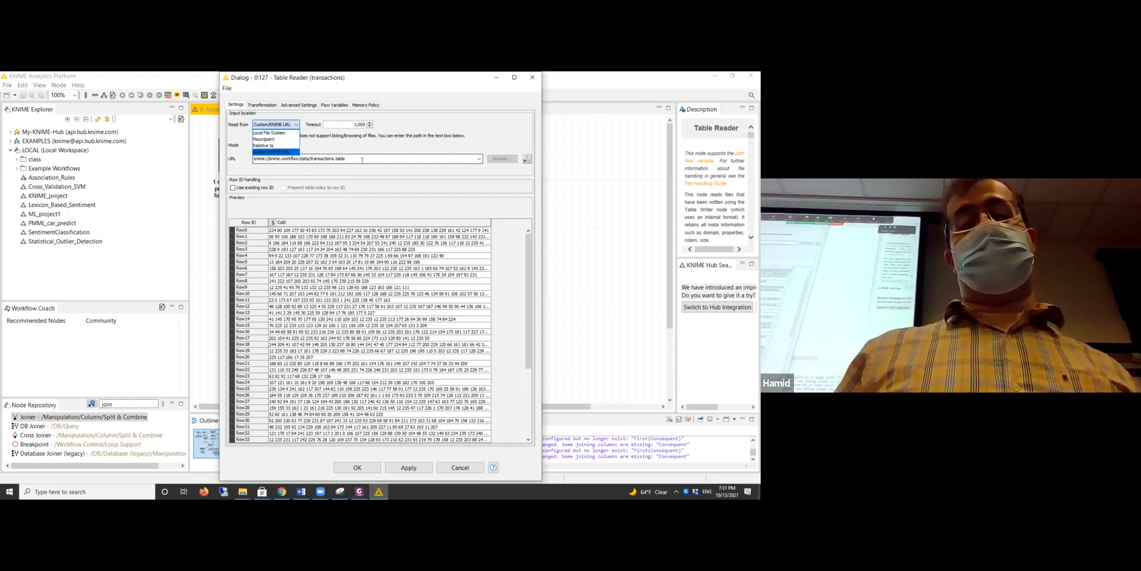
{"action": "left_click", "coordinate": [280, 152]}
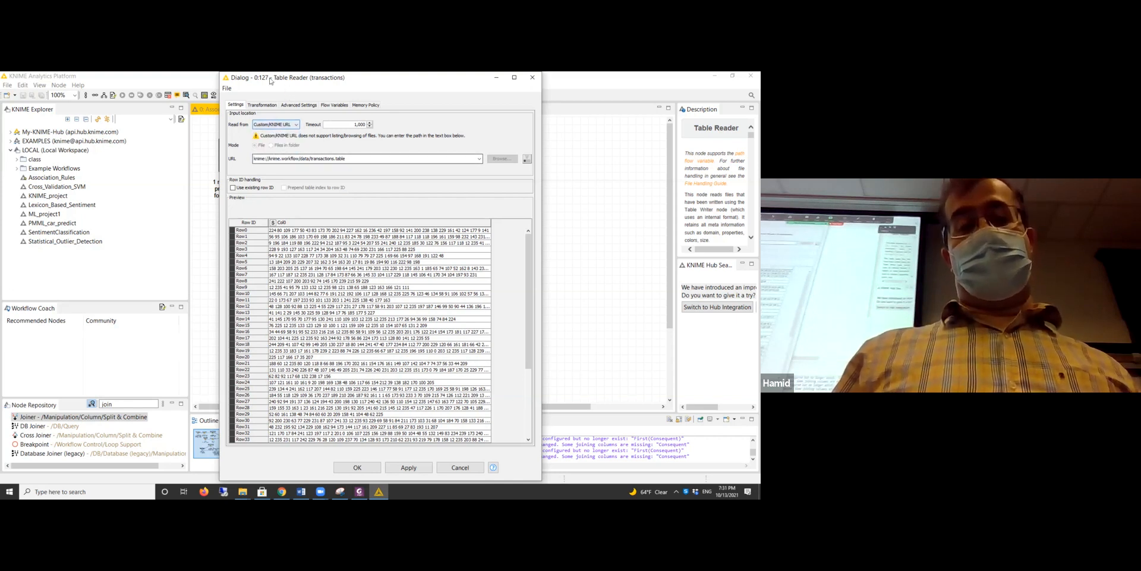
{"action": "left_click_drag", "start_coordinate": [257, 79], "coordinate": [72, 85]}
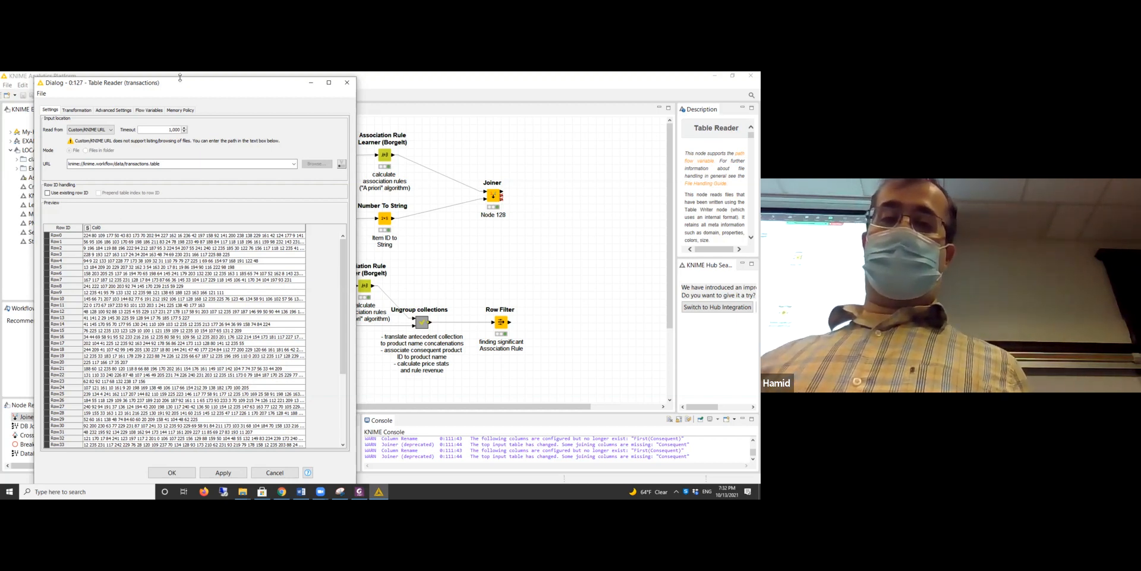
{"action": "left_click_drag", "start_coordinate": [184, 77], "coordinate": [410, 142]}
{"action": "left_click", "coordinate": [543, 139]}
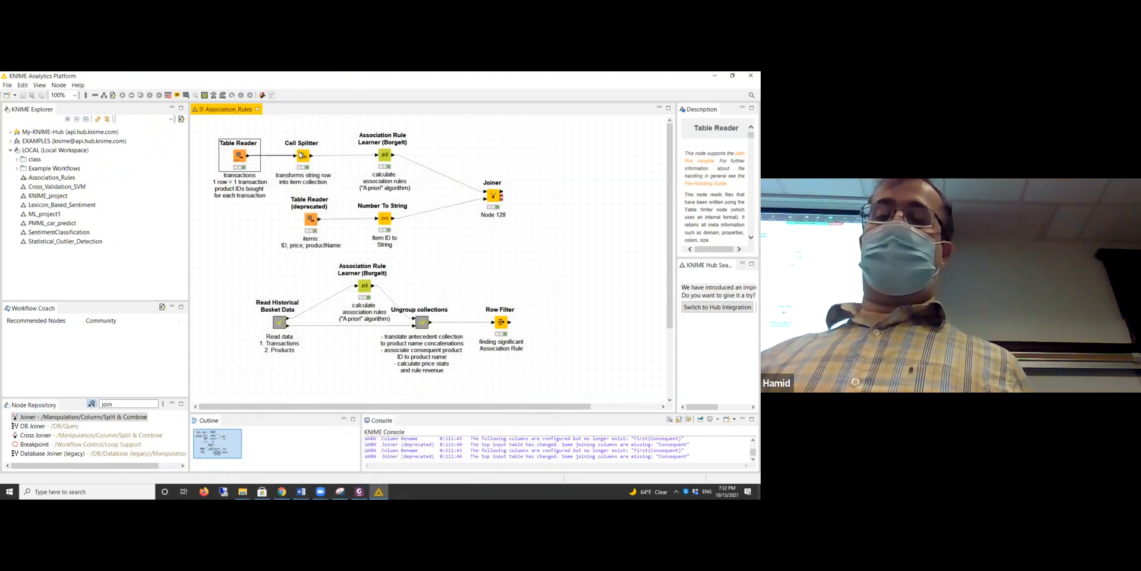
- View the transactions Table Reader's output table and close it
{"action": "right_click", "coordinate": [241, 156]}
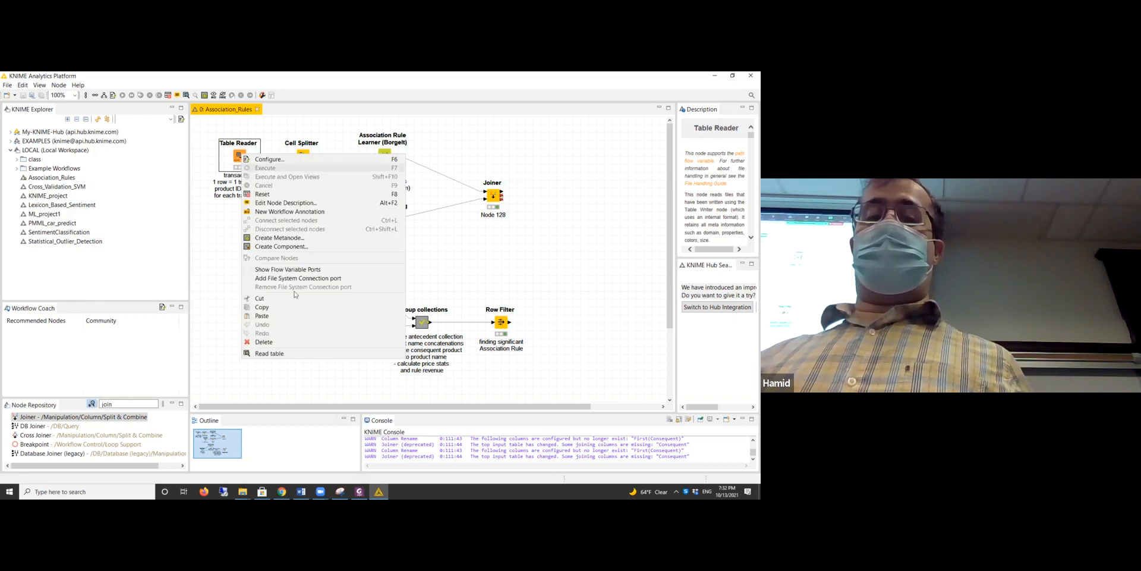
{"action": "left_click", "coordinate": [271, 353]}
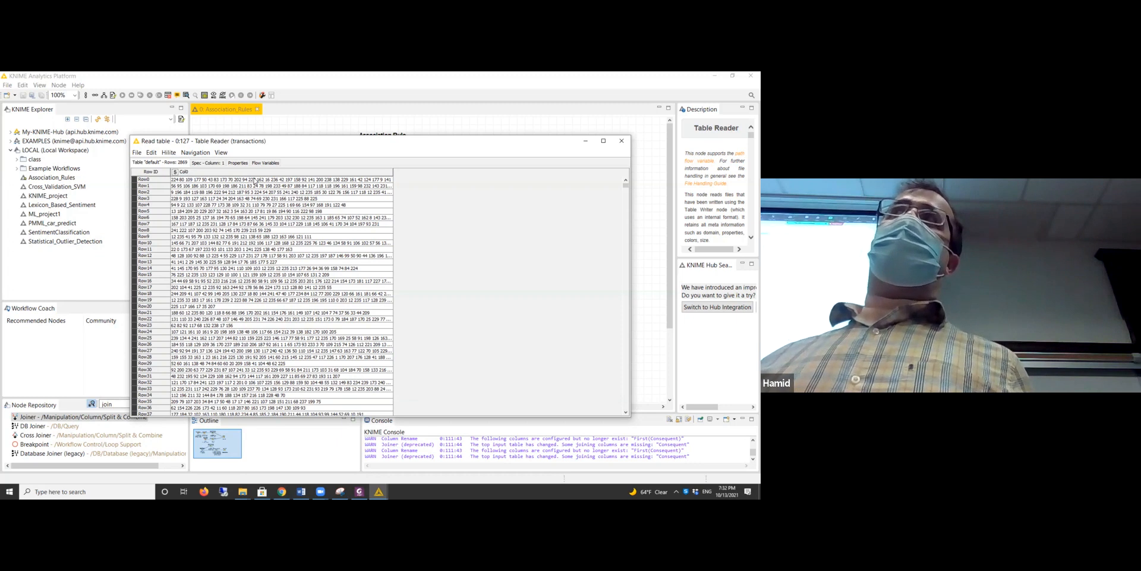
{"action": "left_click", "coordinate": [622, 140]}
- Examine the Cell Splitter node's column, delimiter and output settings, and accept the configuration
{"action": "left_click", "coordinate": [308, 158]}
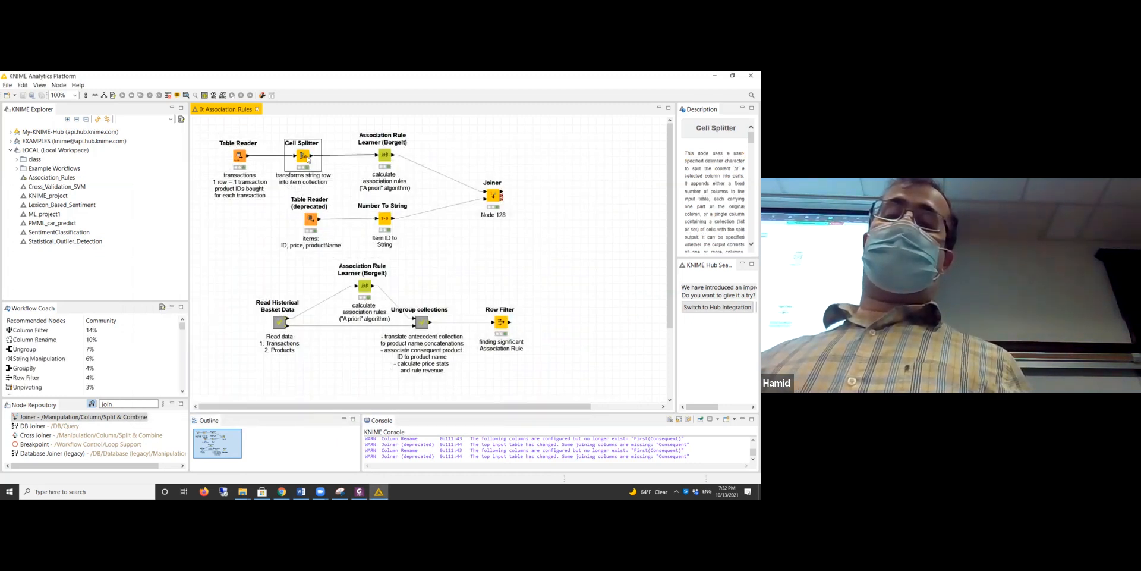
{"action": "double_click", "coordinate": [303, 157]}
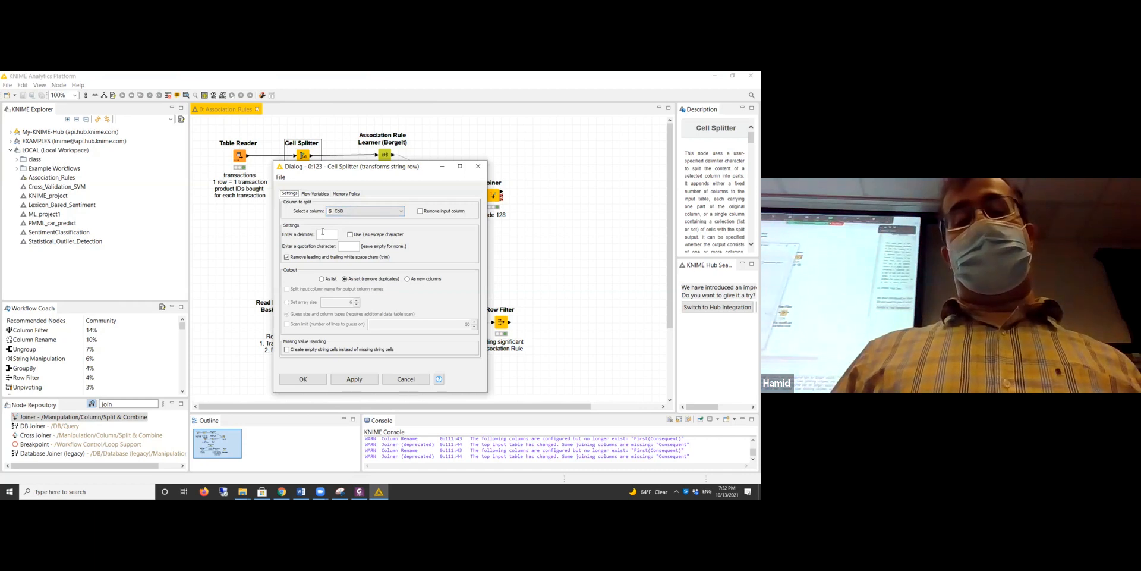
{"action": "left_click", "coordinate": [321, 237]}
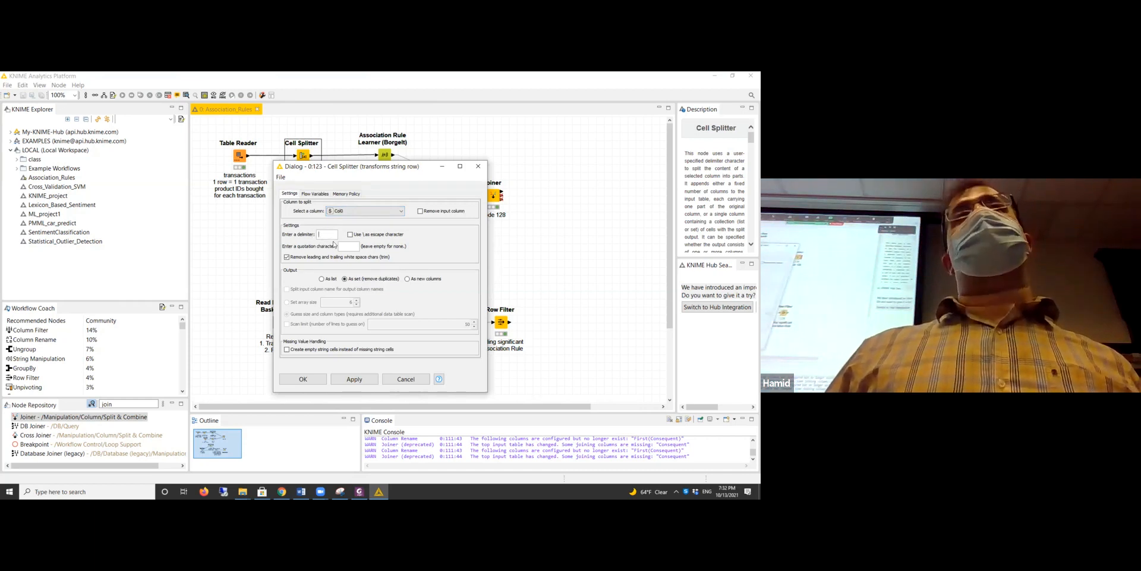
{"action": "left_click", "coordinate": [312, 381]}
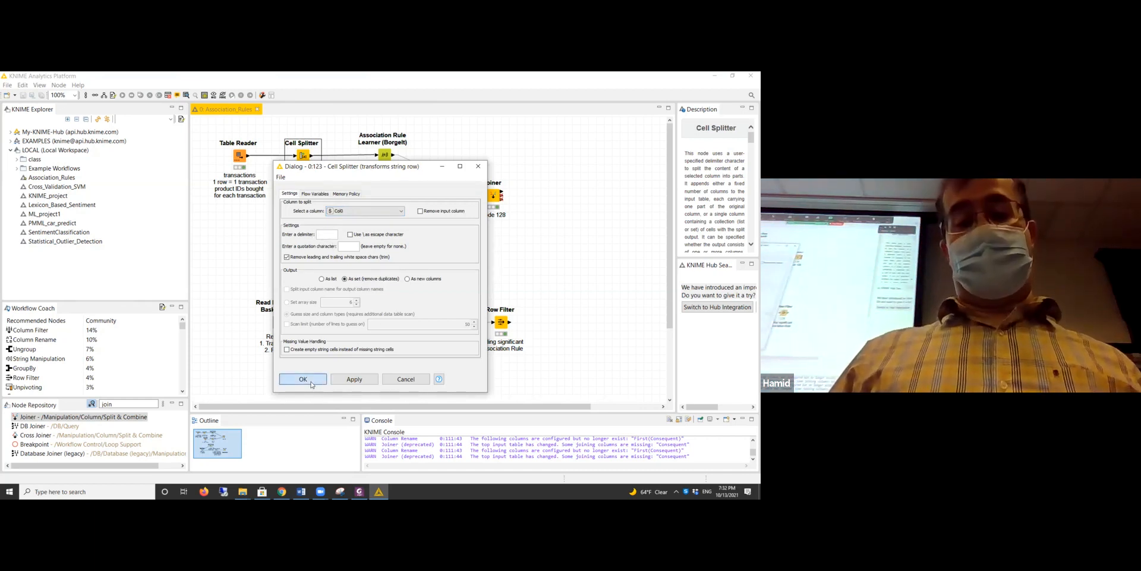
- View the Cell Splitter's output table with its Col0_SplitResultSet column and close it
{"action": "left_click", "coordinate": [448, 312]}
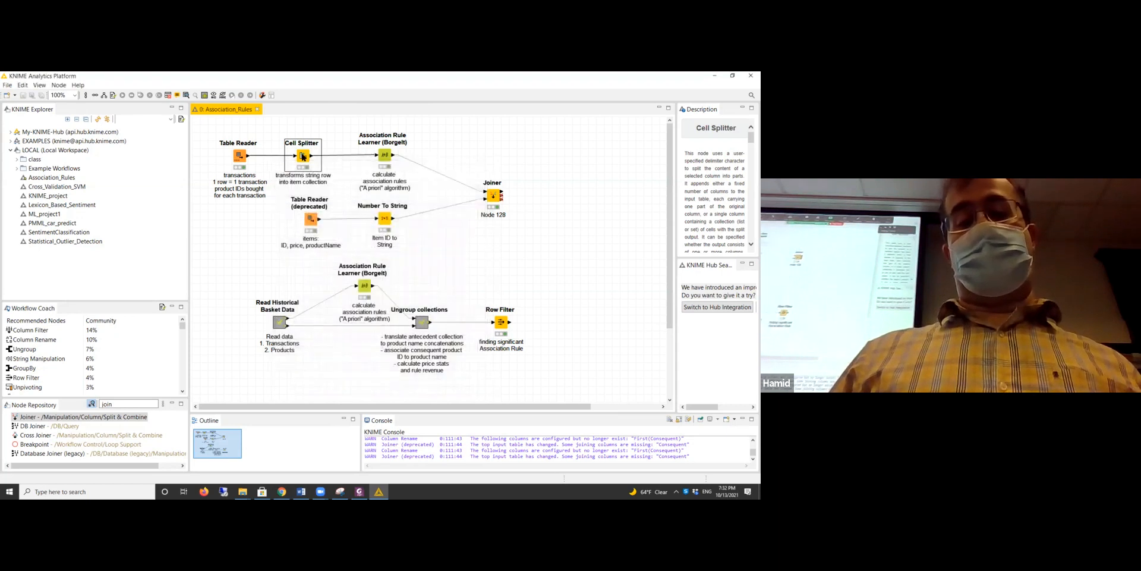
{"action": "right_click", "coordinate": [304, 155]}
{"action": "left_click", "coordinate": [363, 337]}
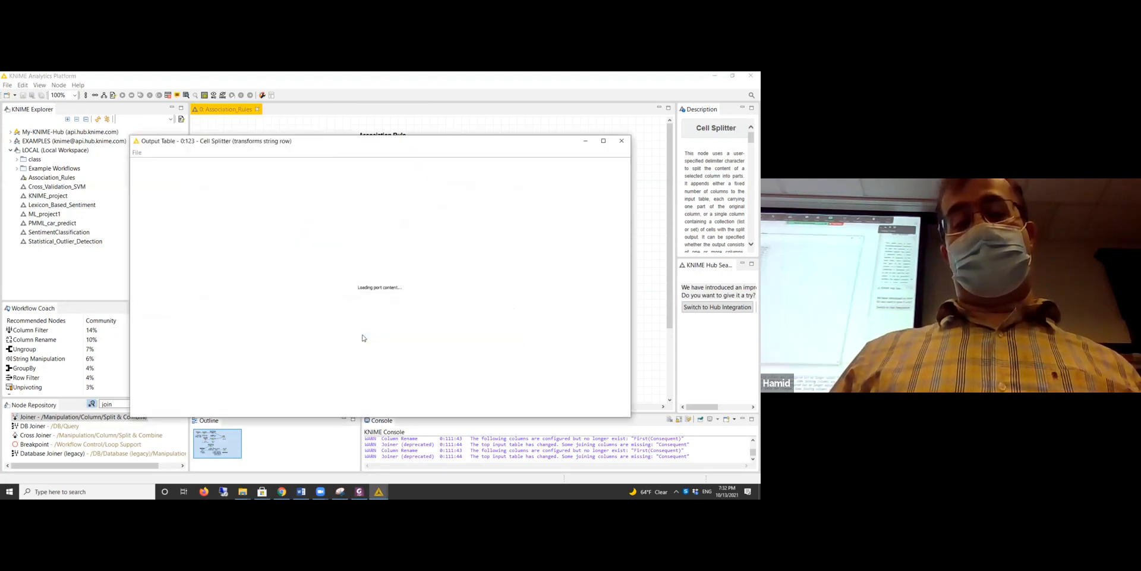
{"action": "double_click", "coordinate": [426, 171]}
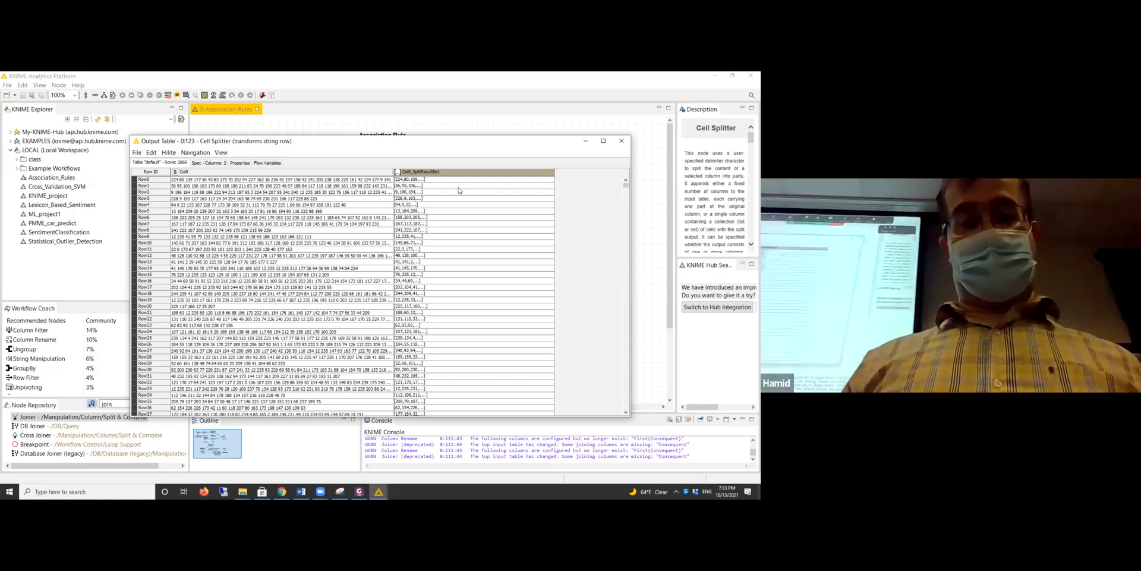
{"action": "left_click", "coordinate": [621, 141]}
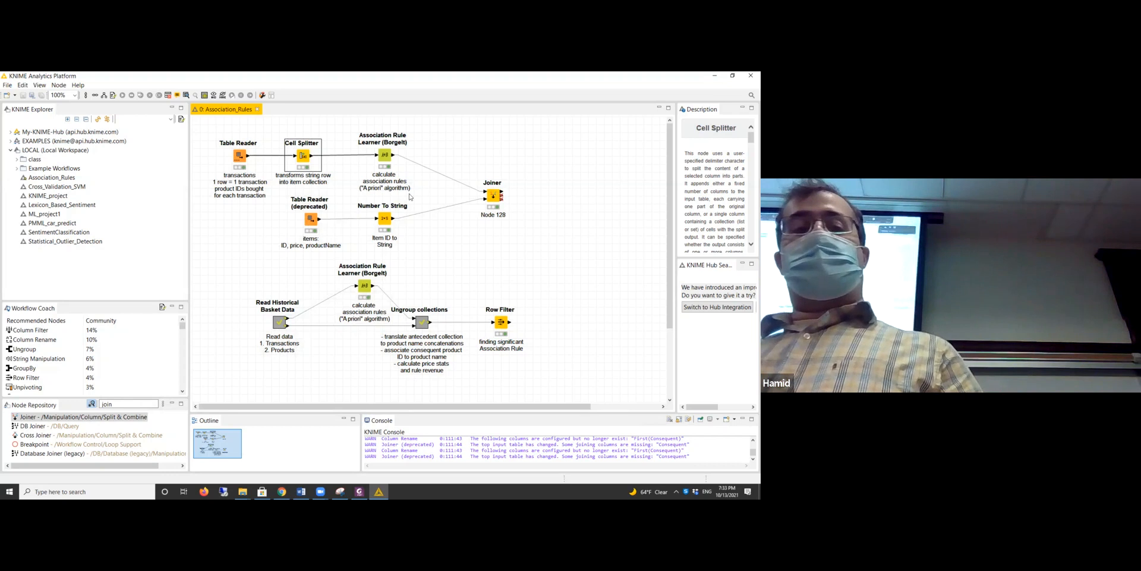
- Try other delimiters, such as a comma, in the Cell Splitter's configuration and discard the changes
{"action": "double_click", "coordinate": [302, 158]}
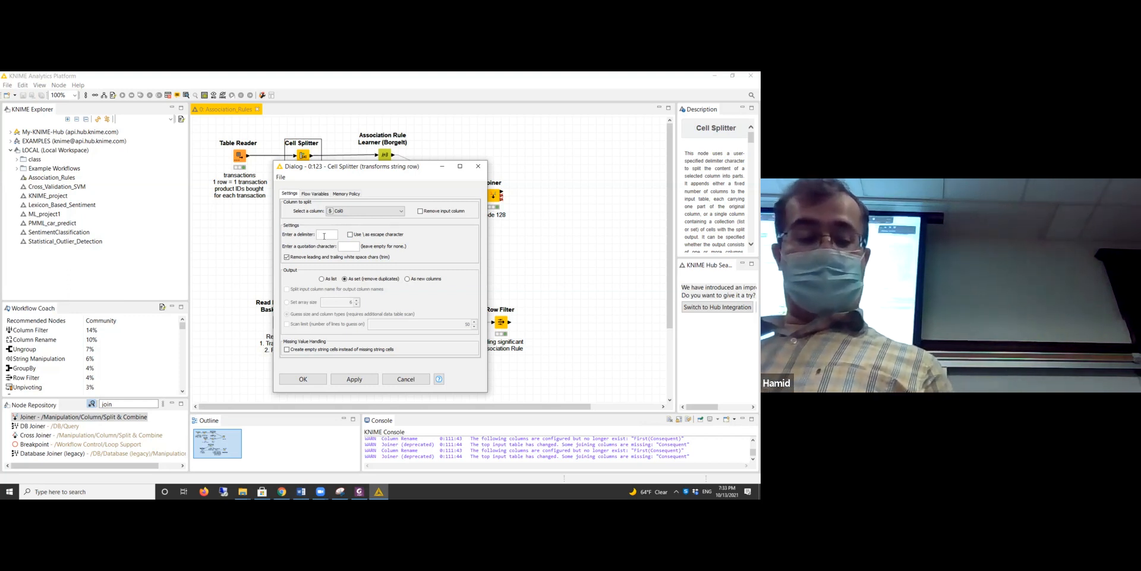
{"action": "type", "text": "AA"}
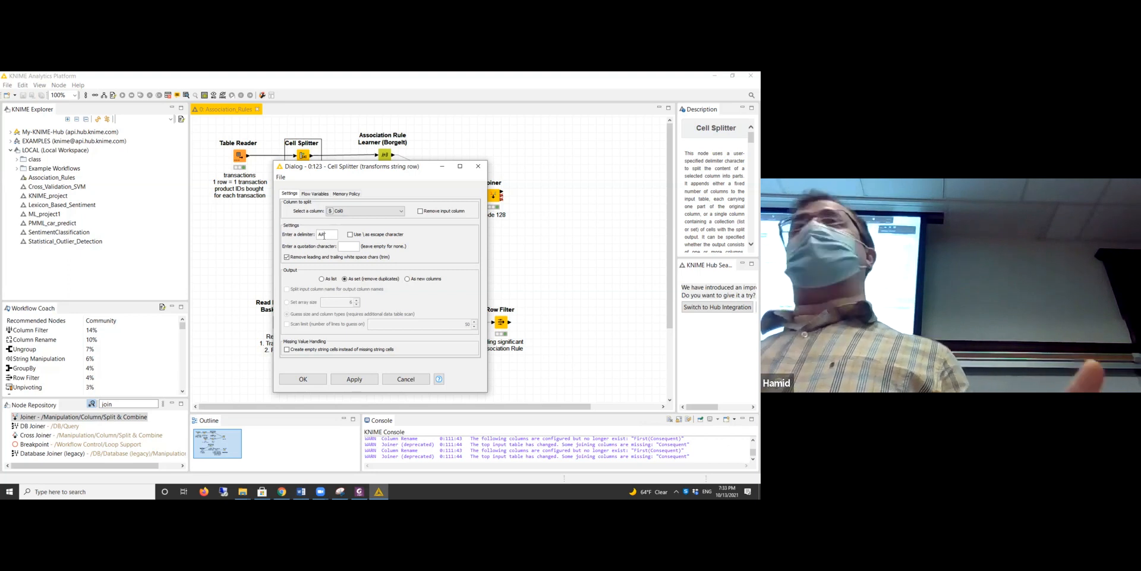
{"action": "key", "text": "BackSpace"}
{"action": "key", "text": "BackSpace"}
{"action": "type", "text": ","}
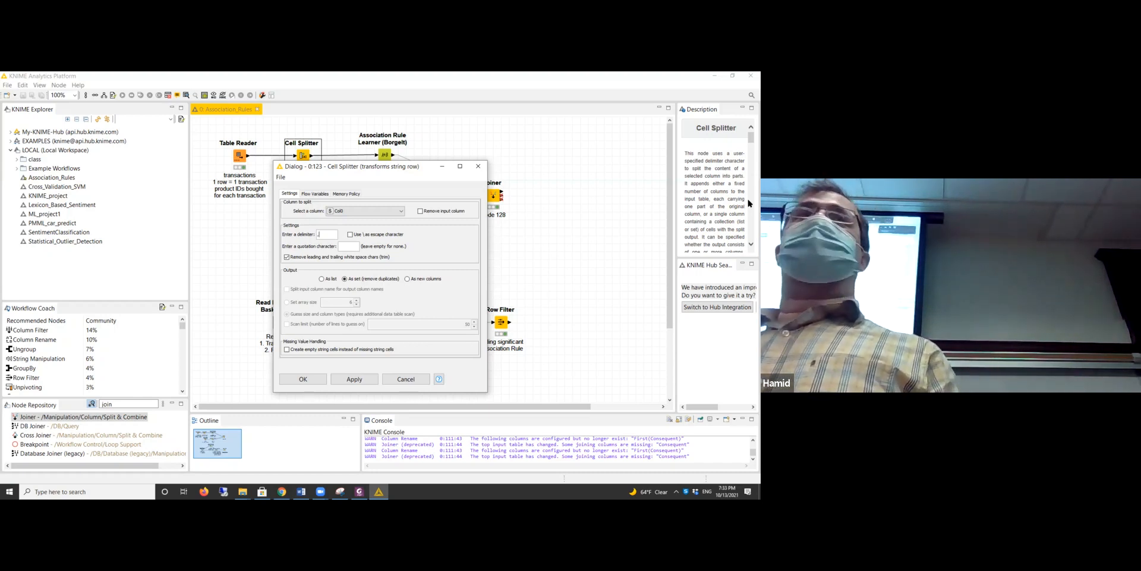
{"action": "key", "text": "BackSpace"}
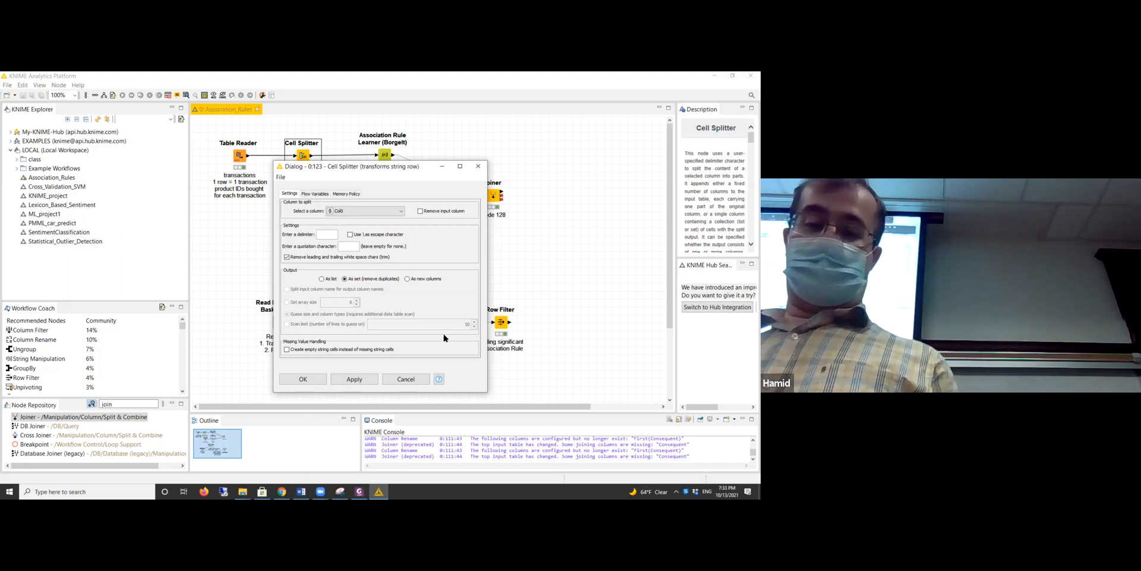
{"action": "left_click", "coordinate": [406, 379]}
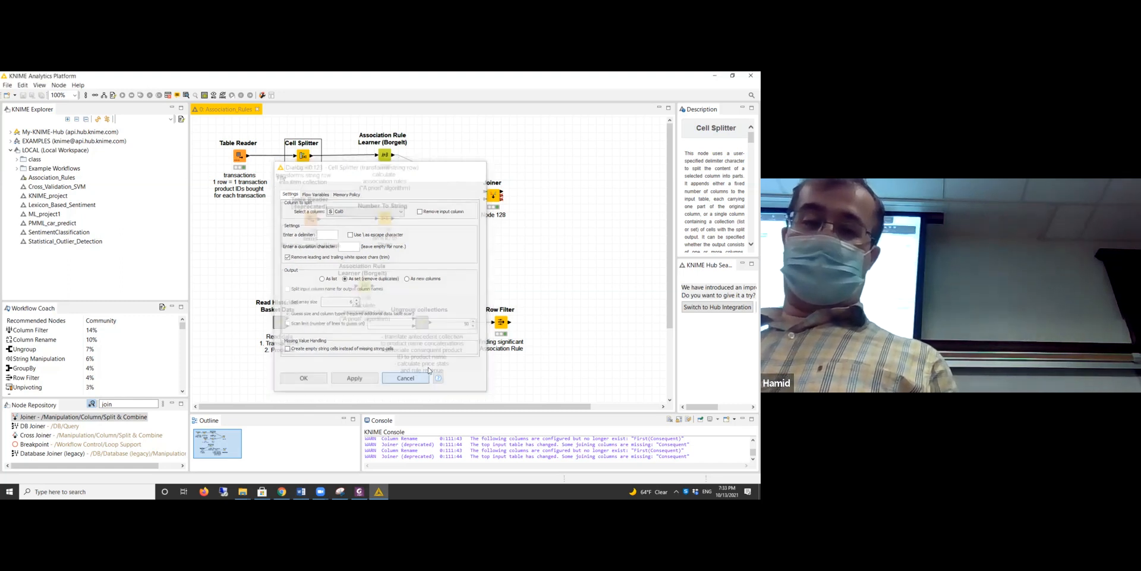
- Examine the upper Association Rule Learner's item column, minimum set size, support and rule confidence settings, and close the configuration
{"action": "left_click", "coordinate": [387, 155]}
{"action": "double_click", "coordinate": [385, 153]}
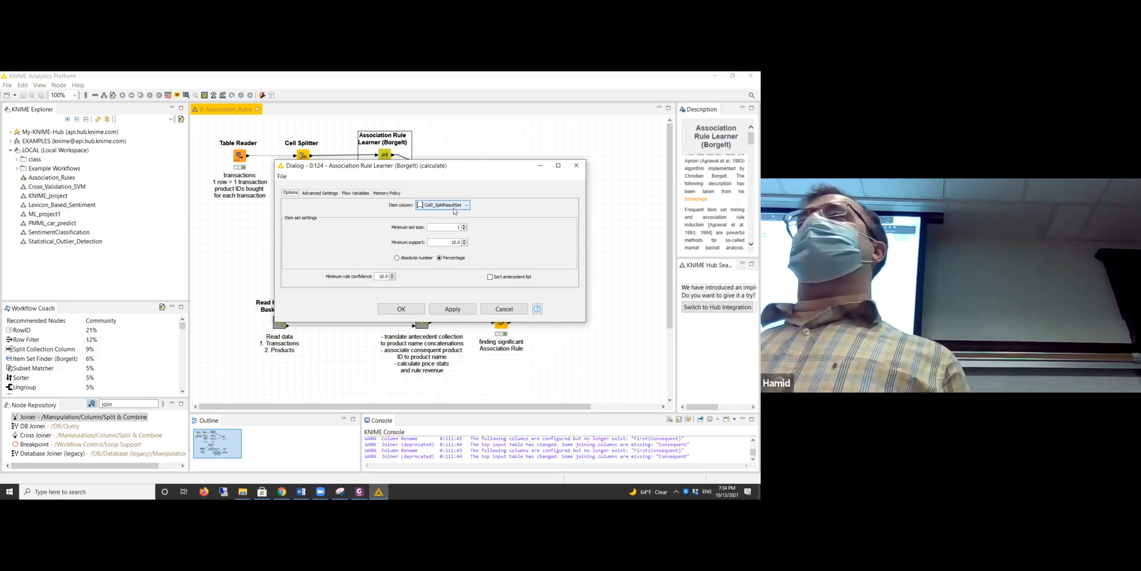
{"action": "left_click", "coordinate": [576, 165]}
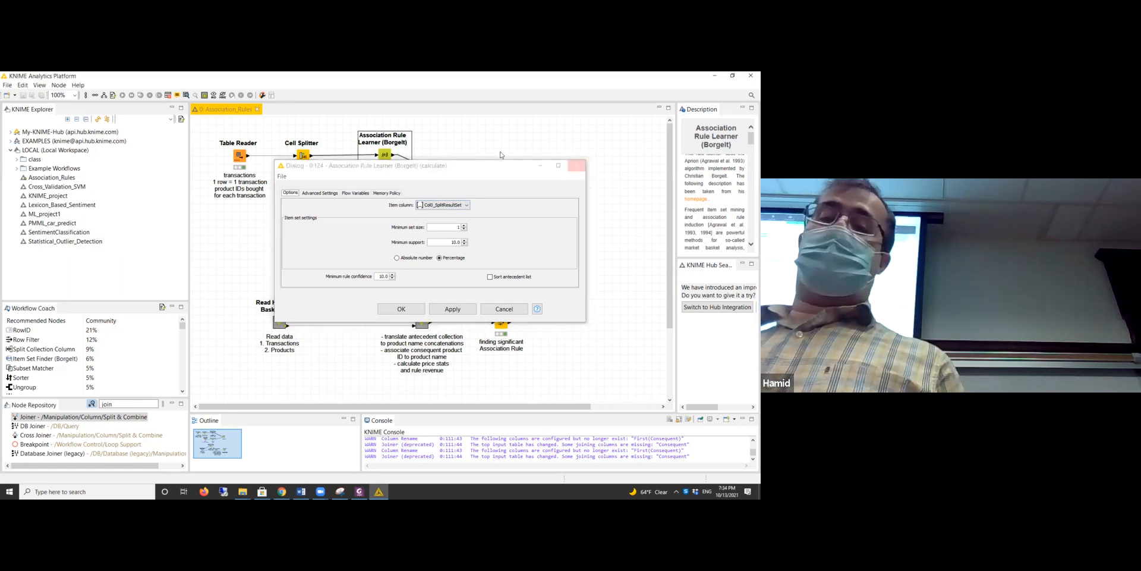
- Open the upper Association Rule Learner's Association Rules table and widen its Consequent, Antecedent and ItemSetSupport columns
{"action": "right_click", "coordinate": [386, 157]}
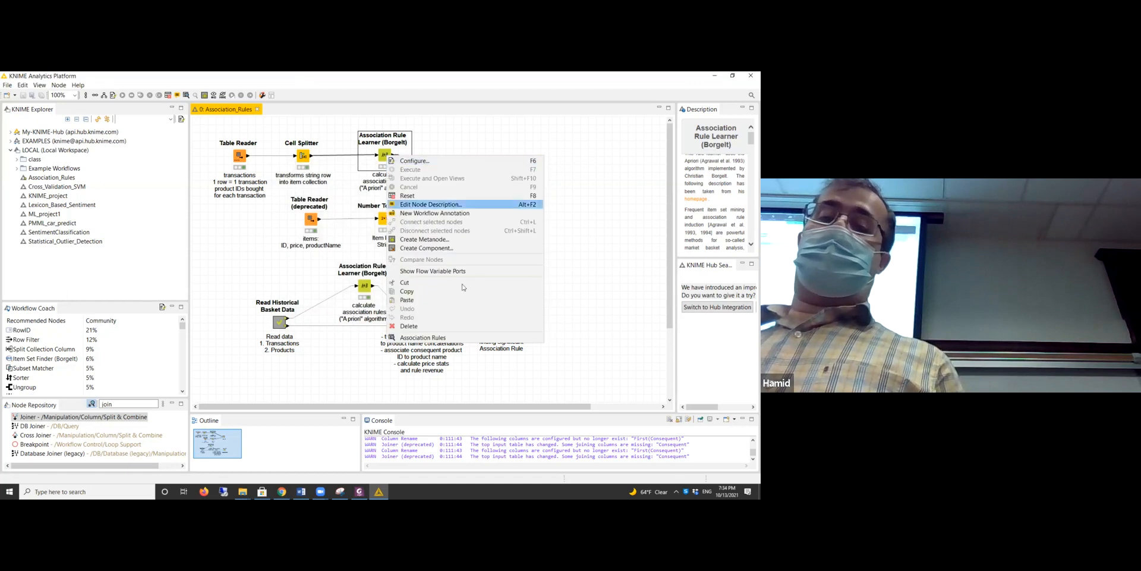
{"action": "left_click", "coordinate": [450, 338]}
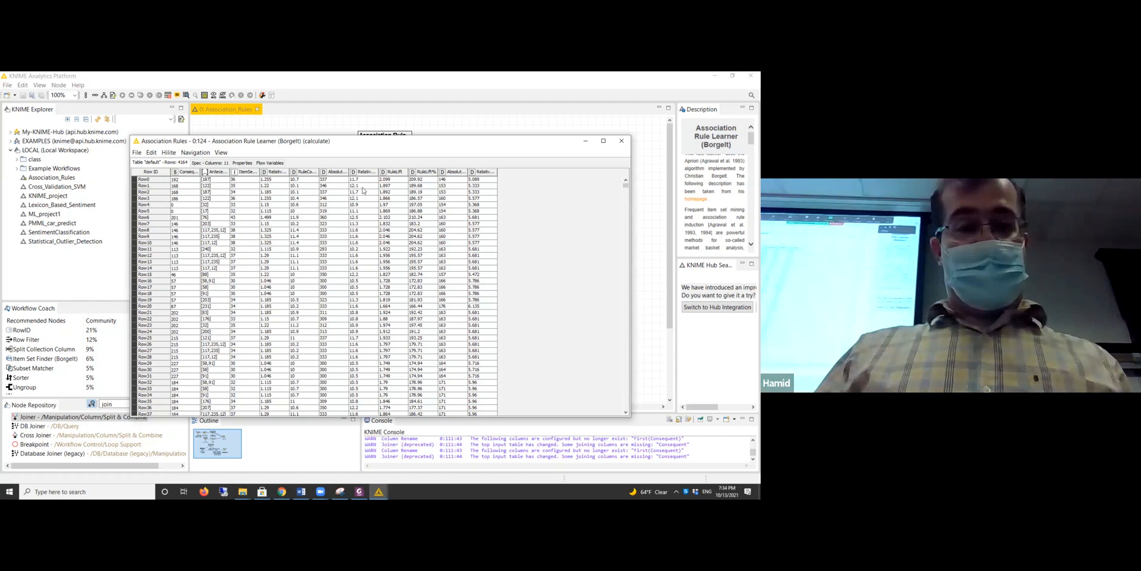
{"action": "left_click_drag", "start_coordinate": [200, 171], "coordinate": [269, 172]}
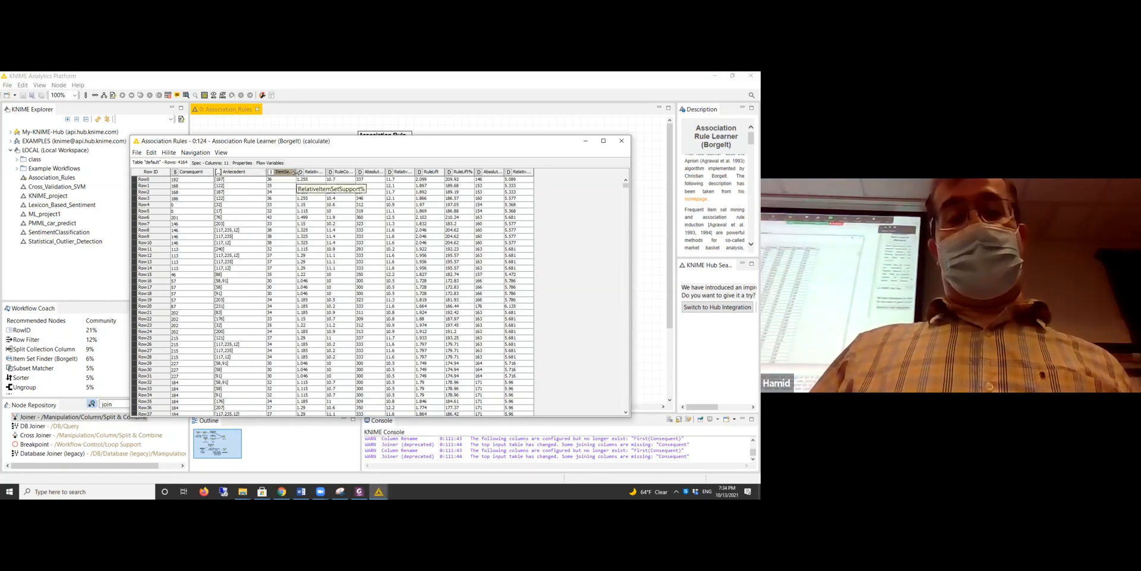
{"action": "left_click_drag", "start_coordinate": [324, 172], "coordinate": [364, 171]}
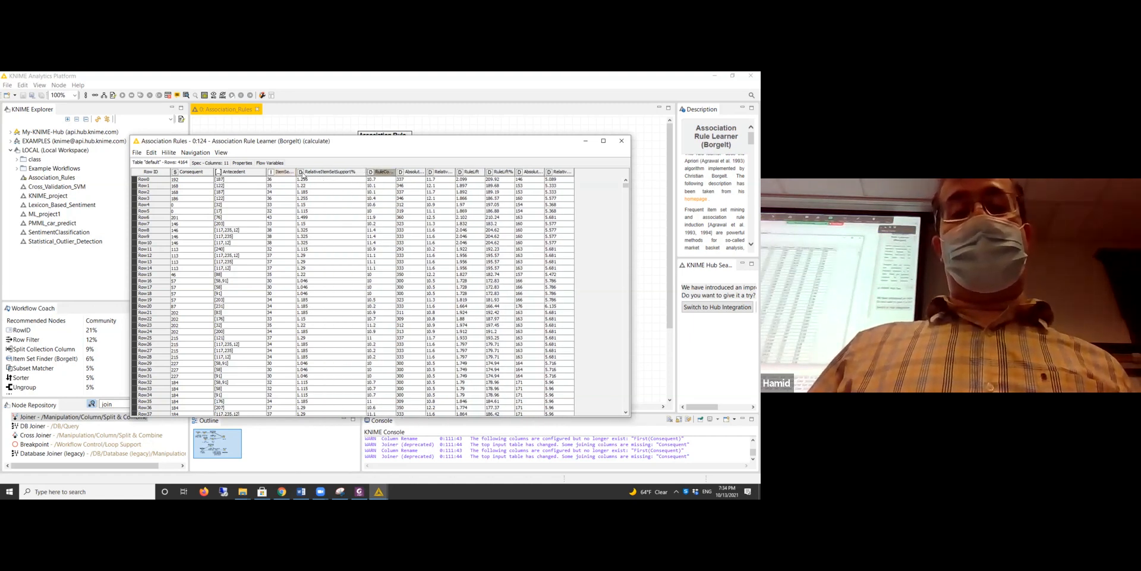
{"action": "left_click_drag", "start_coordinate": [296, 171], "coordinate": [324, 171]}
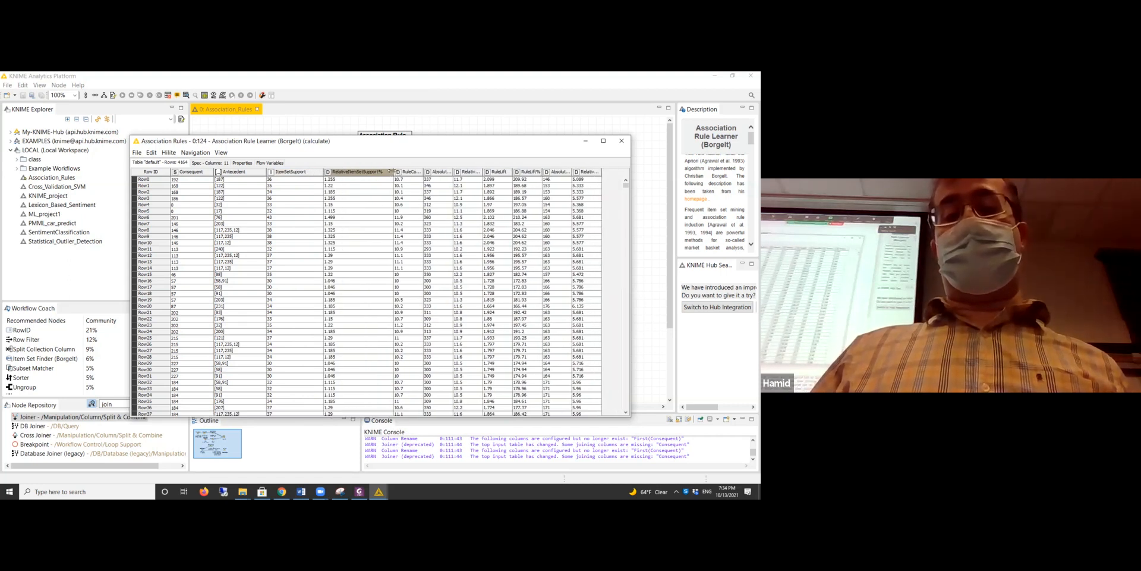
{"action": "left_click_drag", "start_coordinate": [390, 172], "coordinate": [359, 172]}
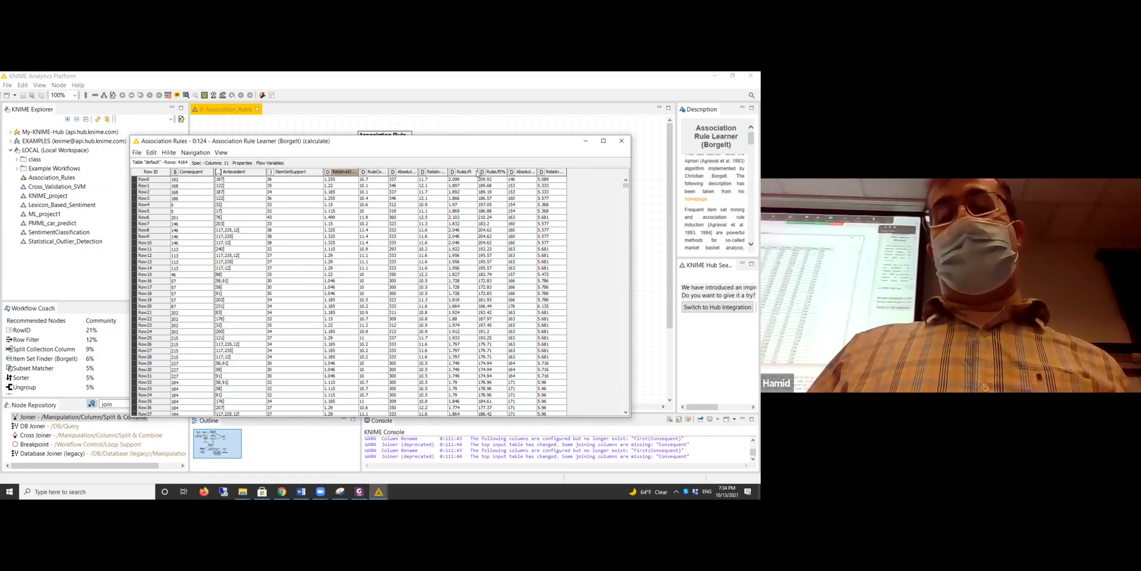
- Widen the RuleLift column and sort the association rules by it in ascending order
{"action": "left_click_drag", "start_coordinate": [476, 171], "coordinate": [505, 171]}
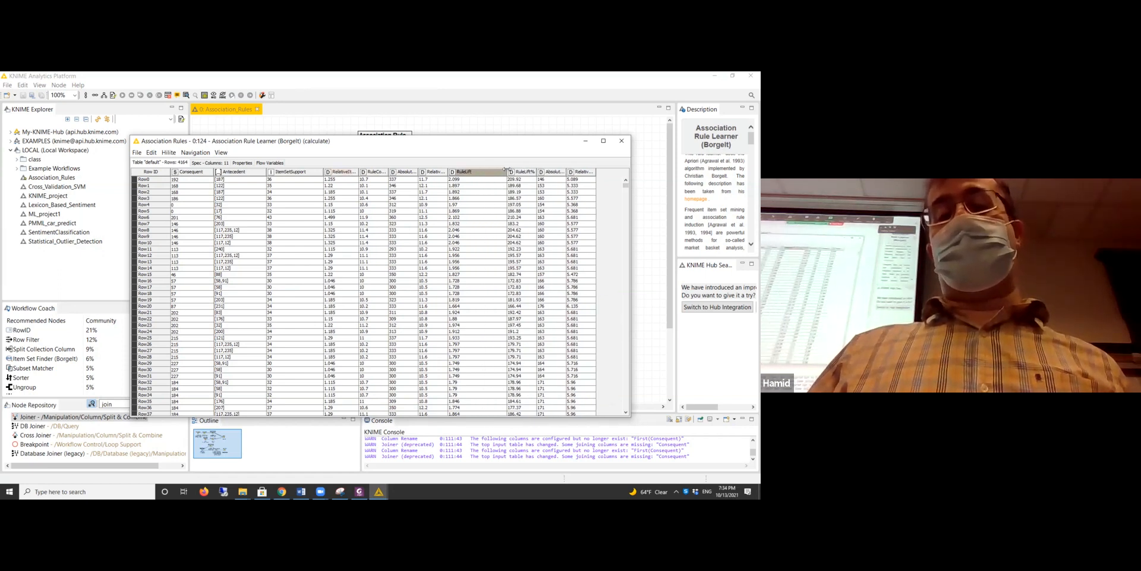
{"action": "left_click", "coordinate": [473, 173]}
{"action": "left_click", "coordinate": [464, 172]}
{"action": "left_click", "coordinate": [464, 173]}
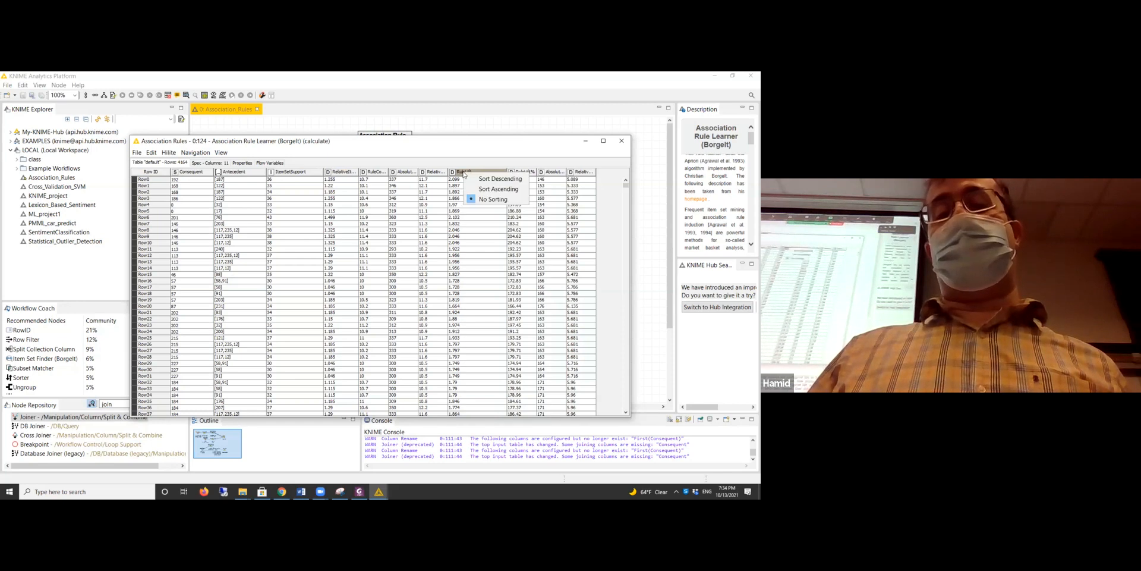
{"action": "left_click", "coordinate": [489, 189]}
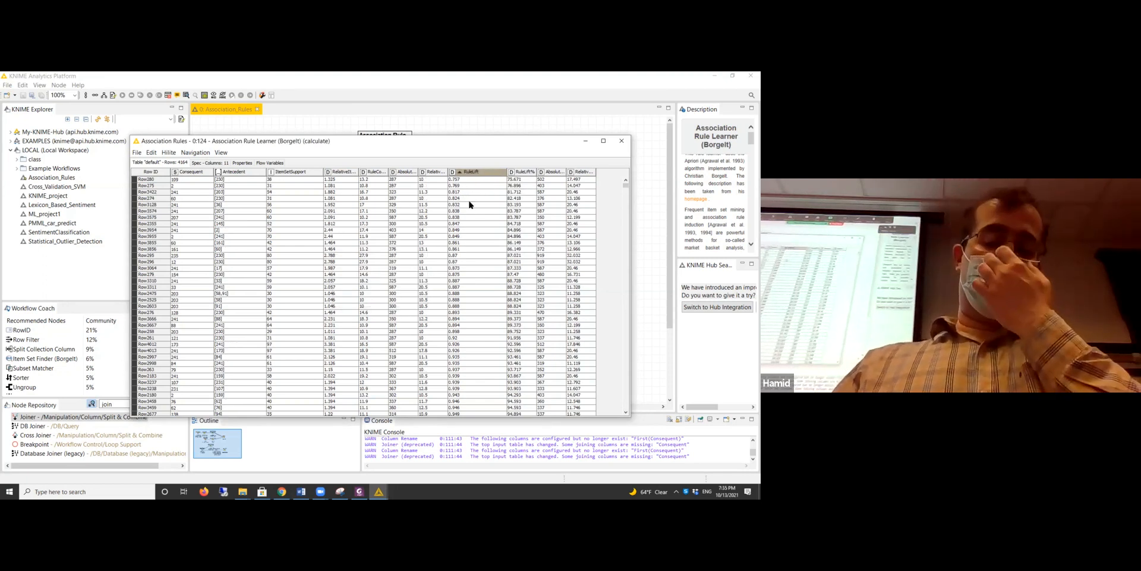
- Examine how the lift values and antecedents vary through the sorted association rules, and close the table
{"action": "scroll", "coordinate": [471, 269], "scroll_direction": "down", "scroll_amount": 15}
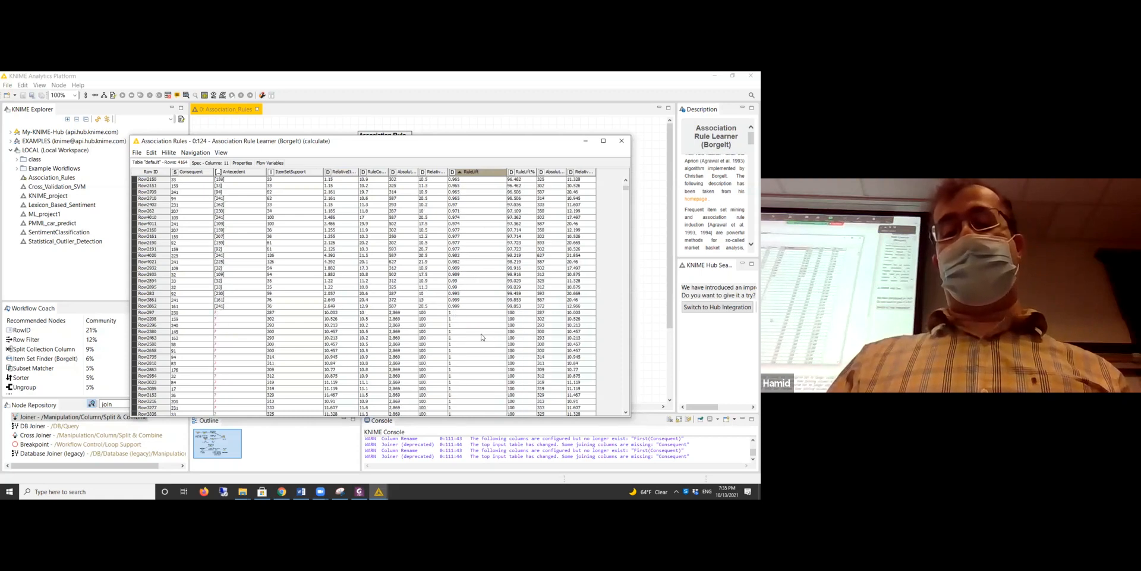
{"action": "scroll", "coordinate": [482, 337], "scroll_direction": "down", "scroll_amount": 15}
{"action": "scroll", "coordinate": [461, 314], "scroll_direction": "down", "scroll_amount": 15}
{"action": "scroll", "coordinate": [451, 331], "scroll_direction": "up", "scroll_amount": 7}
{"action": "scroll", "coordinate": [455, 333], "scroll_direction": "up", "scroll_amount": 15}
{"action": "scroll", "coordinate": [456, 320], "scroll_direction": "up", "scroll_amount": 3}
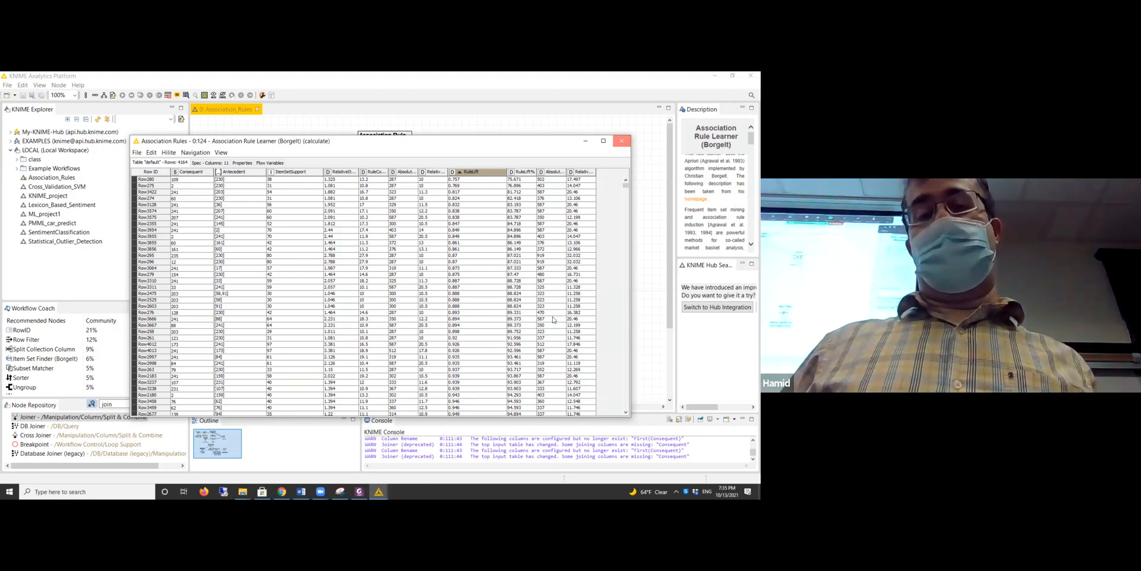
{"action": "left_click", "coordinate": [622, 141]}
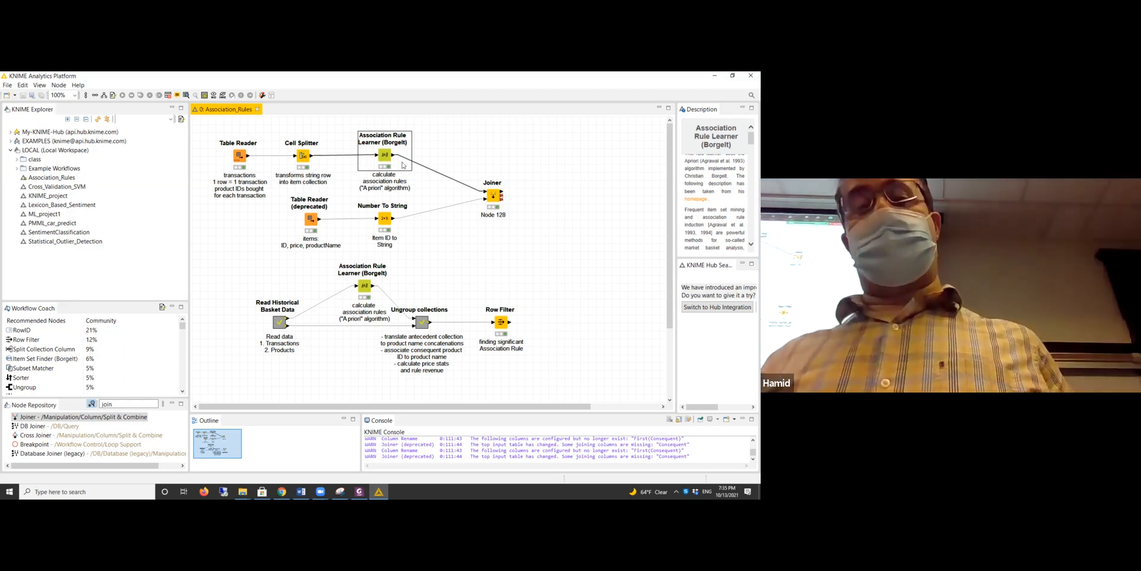
- View the upper Association Rule Learner's Association Rules table once more and close it
{"action": "right_click", "coordinate": [384, 155]}
{"action": "left_click", "coordinate": [468, 334]}
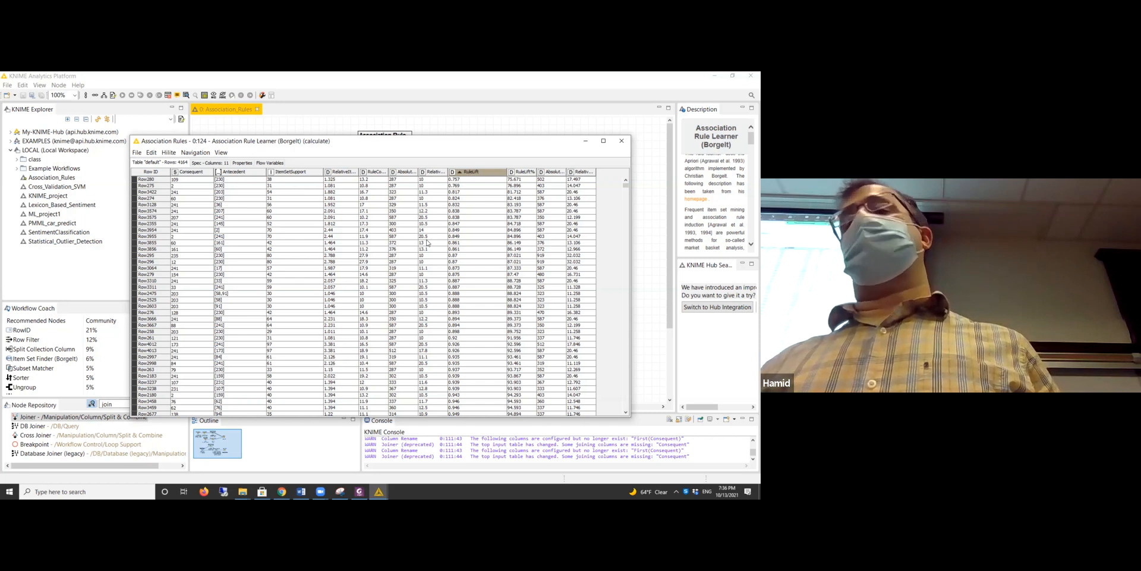
{"action": "left_click", "coordinate": [622, 141]}
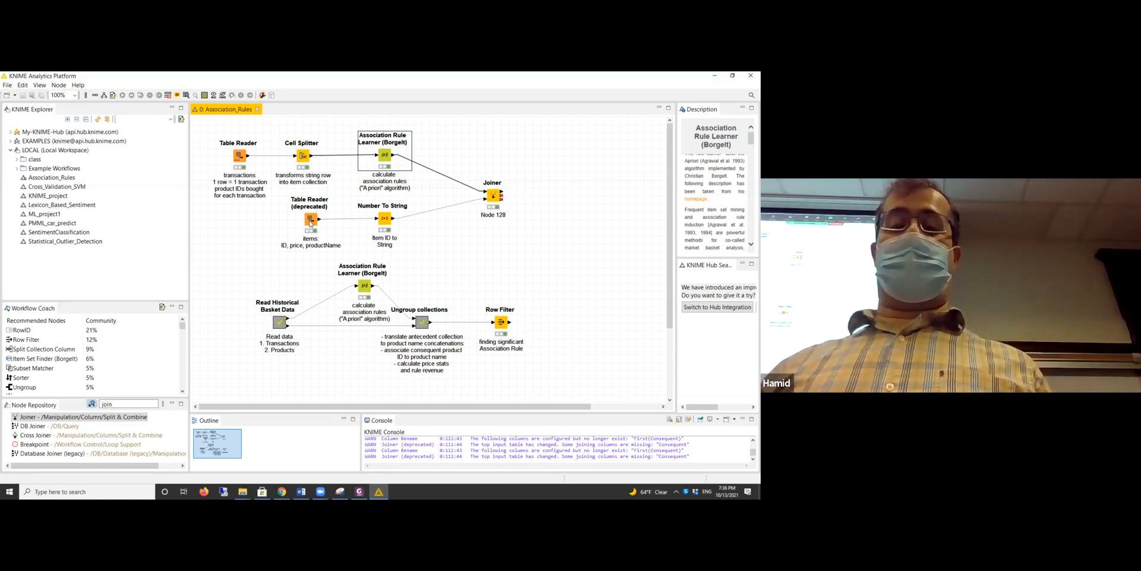
- Search the node repository for "table r" and add a Table Reader node below the deprecated items Table Reader
{"action": "double_click", "coordinate": [136, 403]}
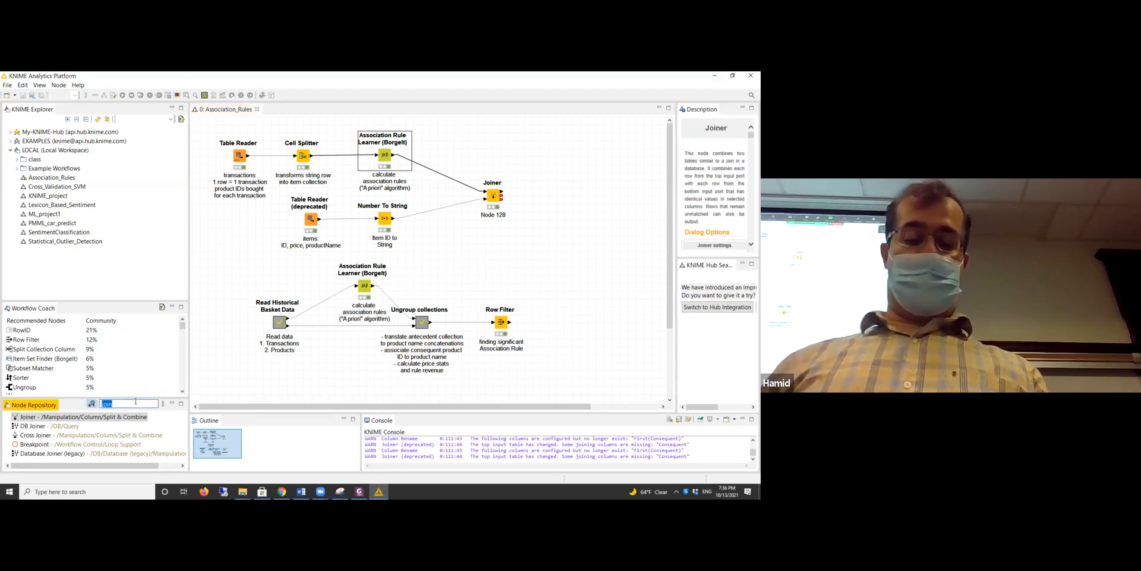
{"action": "type", "text": "t"}
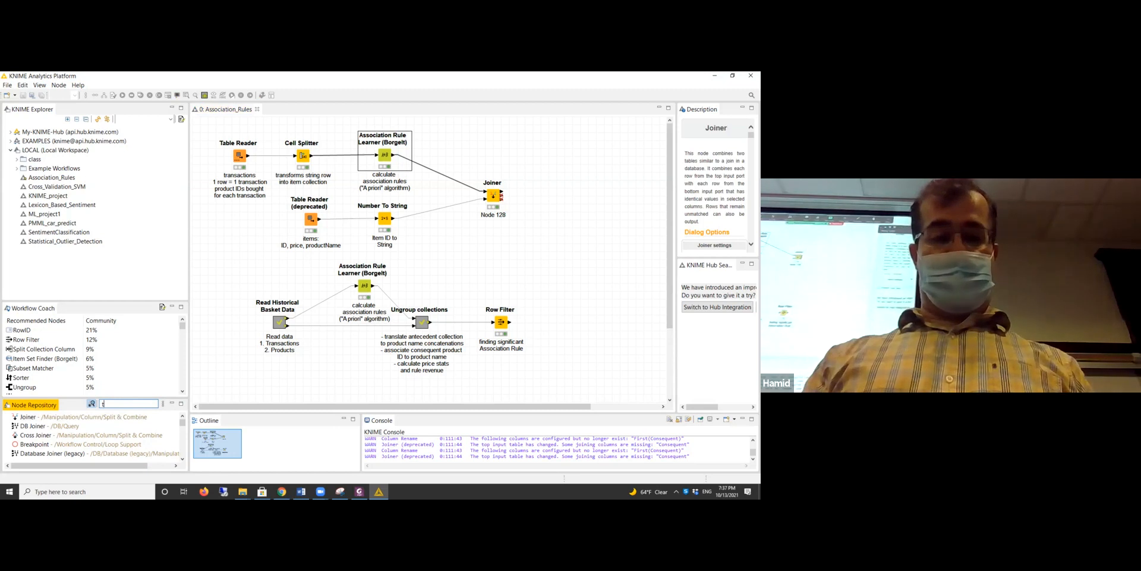
{"action": "type", "text": "able r"}
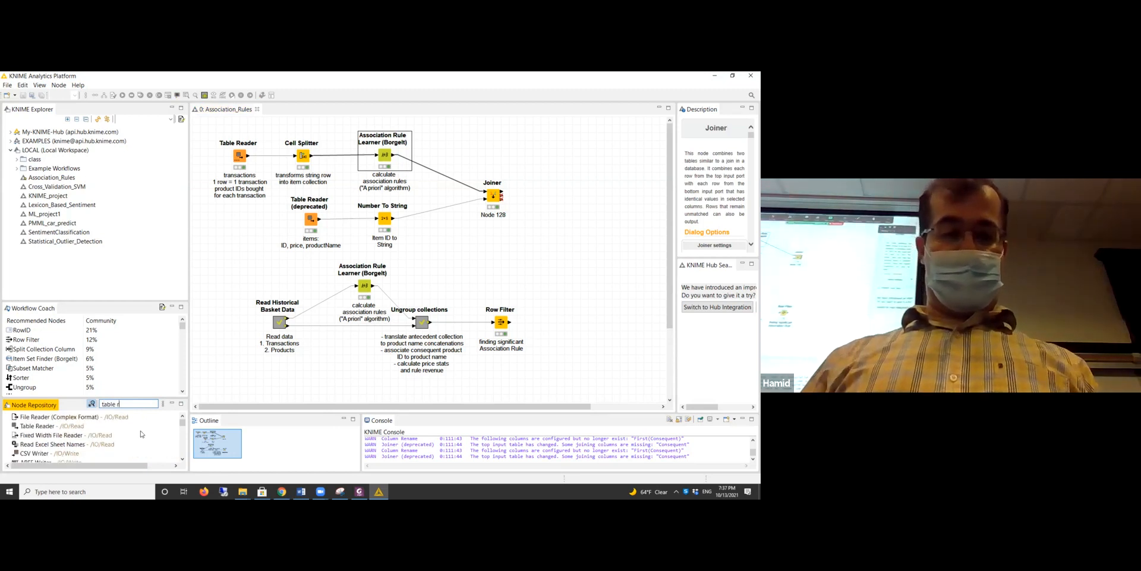
{"action": "left_click_drag", "start_coordinate": [36, 417], "coordinate": [265, 262]}
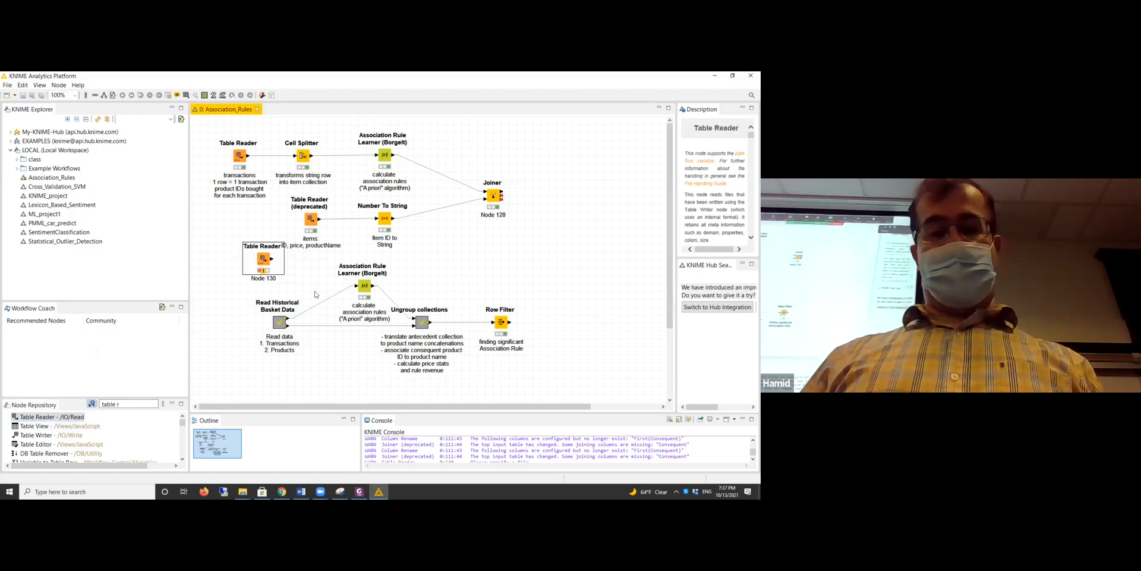
- Copy the input location from the deprecated items Table Reader's configuration and close it
{"action": "double_click", "coordinate": [310, 219]}
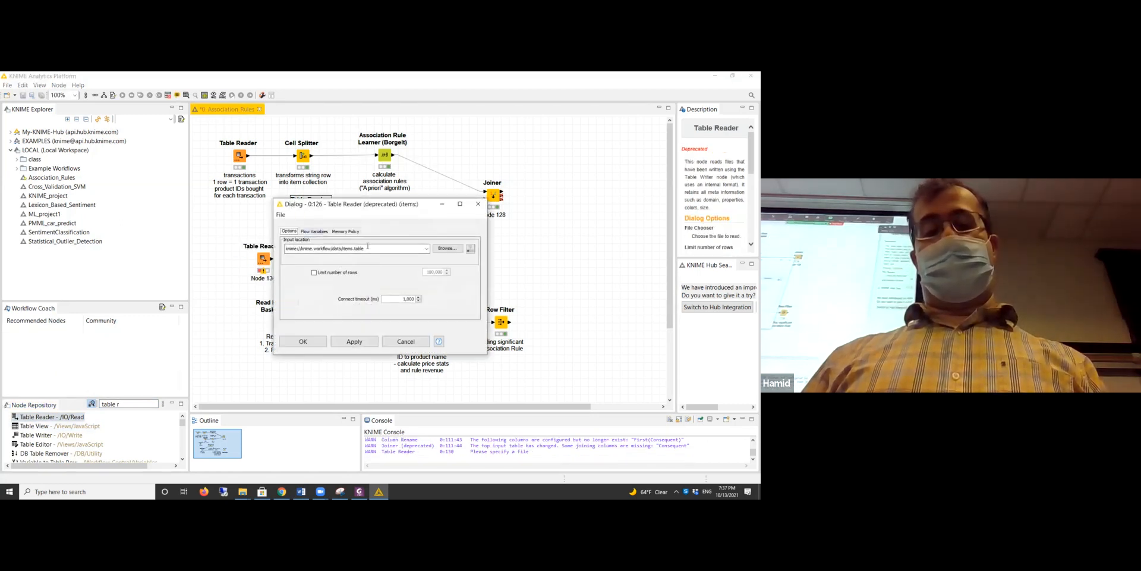
{"action": "left_click_drag", "start_coordinate": [372, 247], "coordinate": [286, 248]}
{"action": "key", "text": "ctrl+c"}
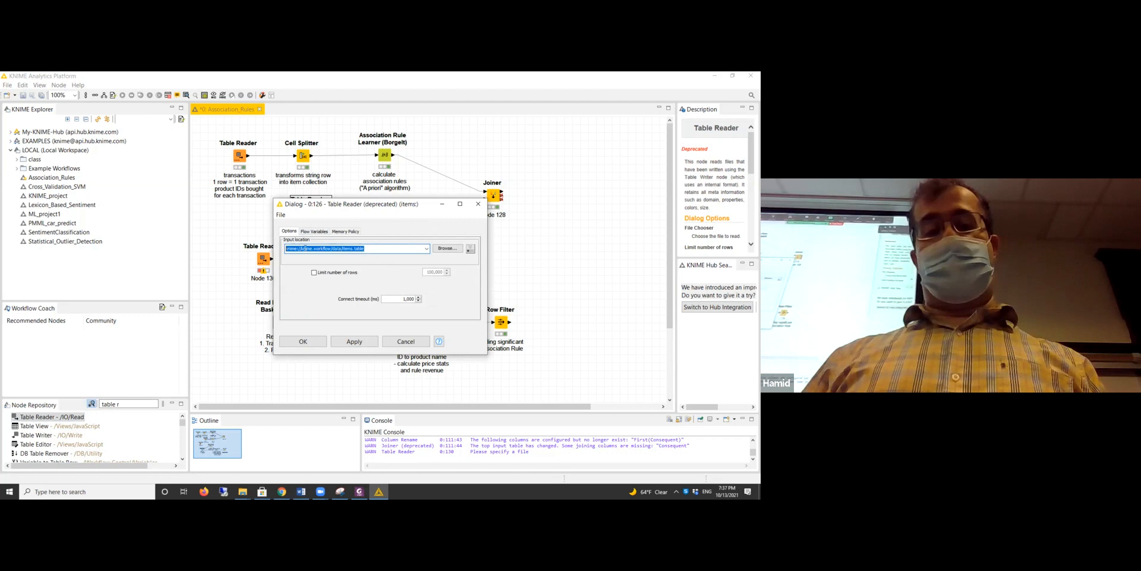
{"action": "left_click", "coordinate": [477, 203]}
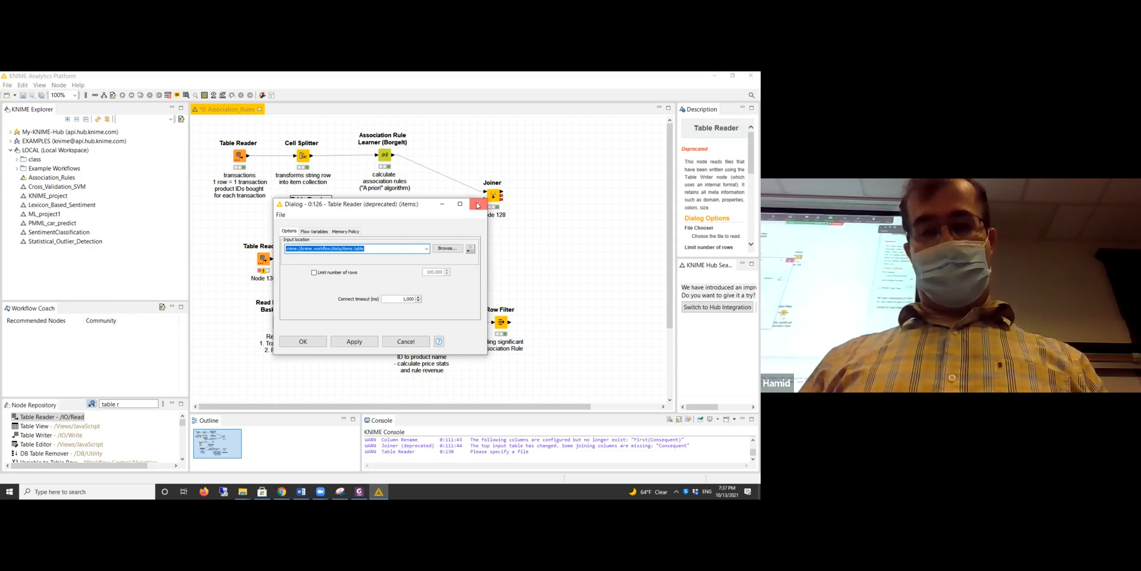
- Configure the new Table Reader to read knime://knime.workflow/data/items.table from a Custom/KNIME URL
{"action": "double_click", "coordinate": [263, 258]}
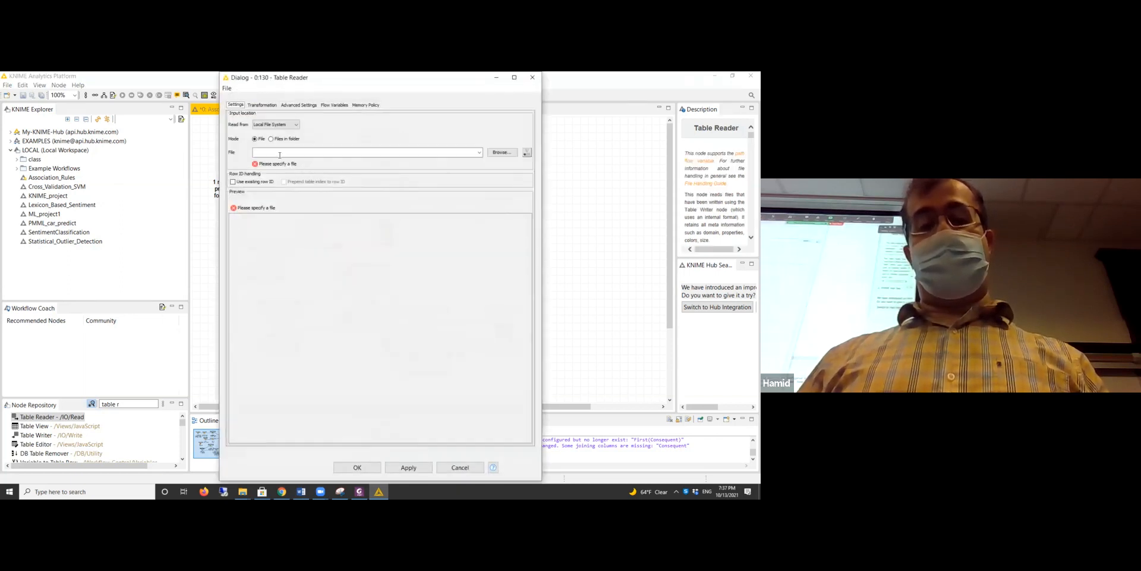
{"action": "key", "text": "ctrl+v"}
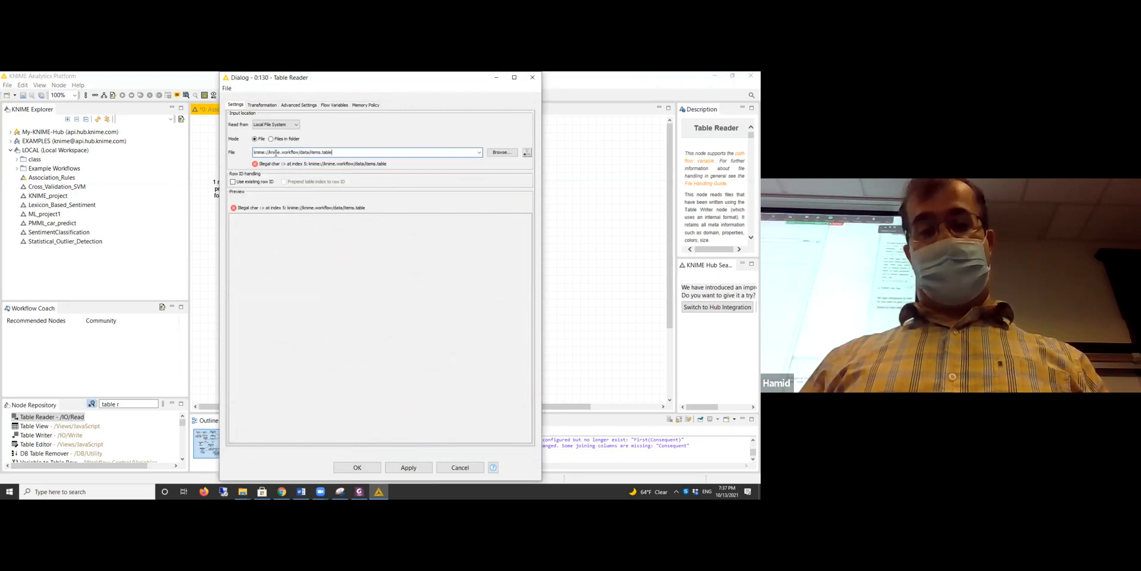
{"action": "left_click", "coordinate": [276, 124]}
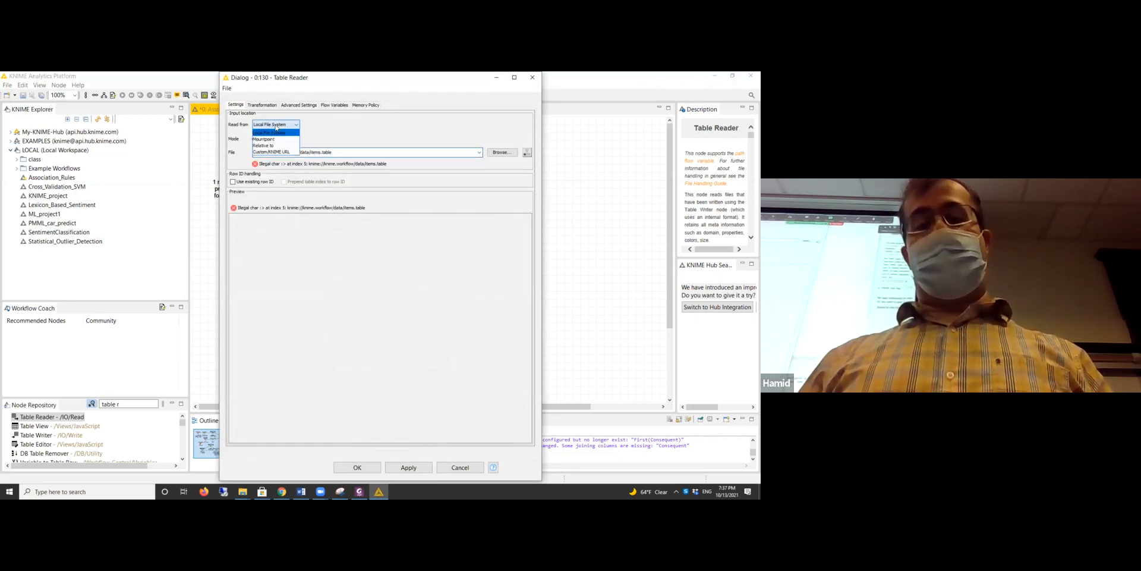
{"action": "left_click", "coordinate": [277, 152]}
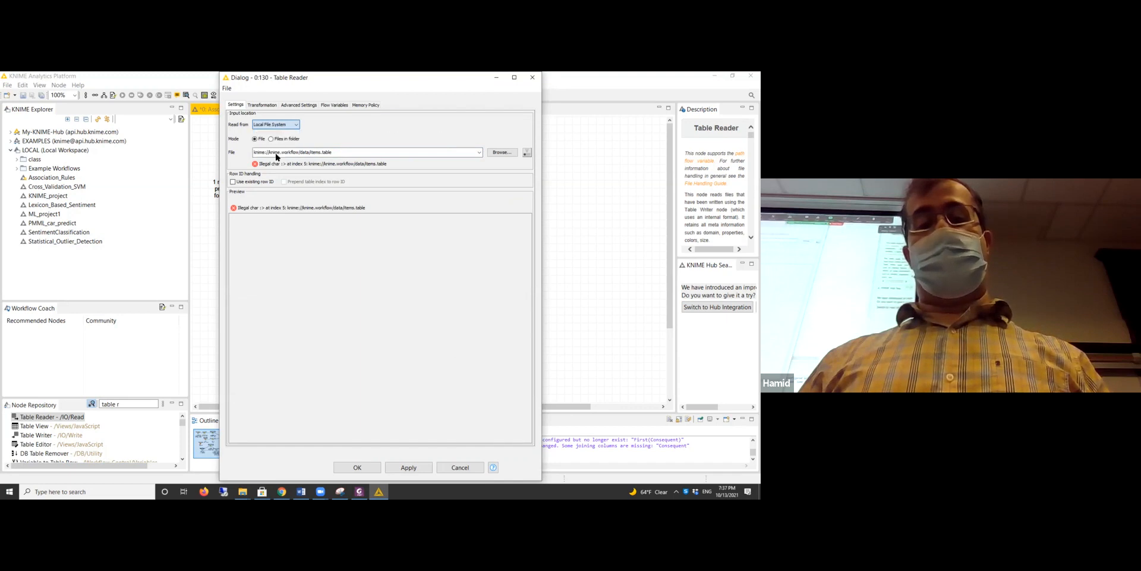
{"action": "left_click", "coordinate": [358, 467]}
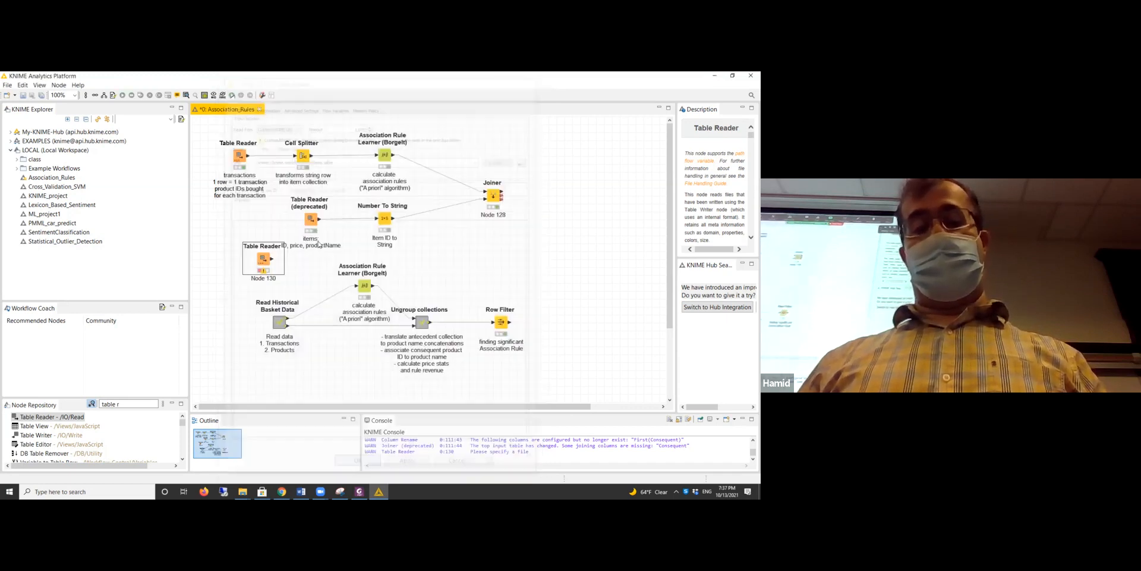
- Delete the deprecated items Table Reader and connect the new Table Reader to Number To String in its place
{"action": "left_click", "coordinate": [312, 219]}
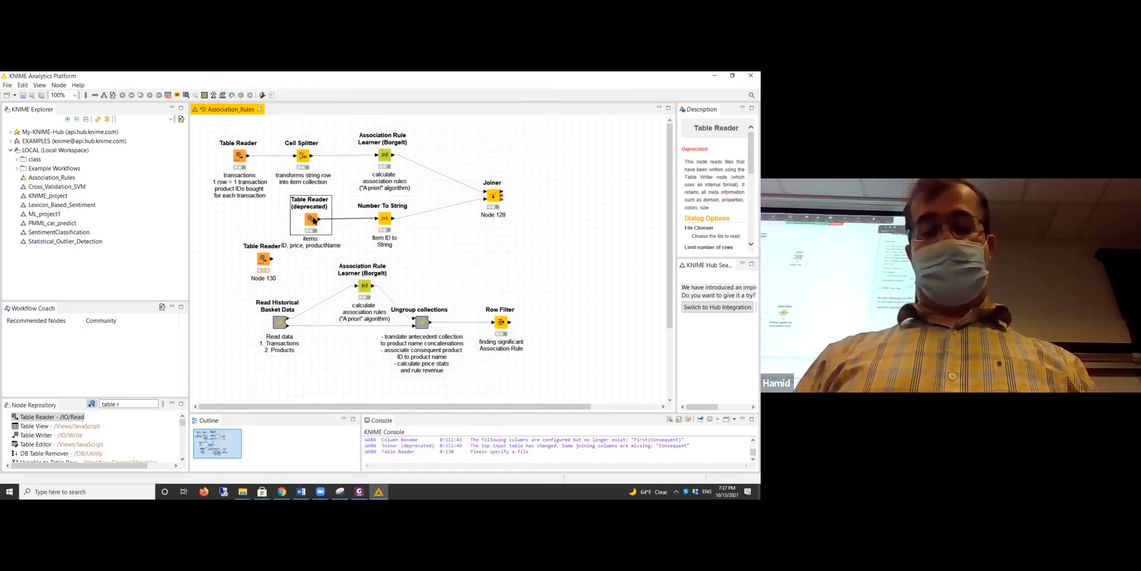
{"action": "key", "text": "Delete"}
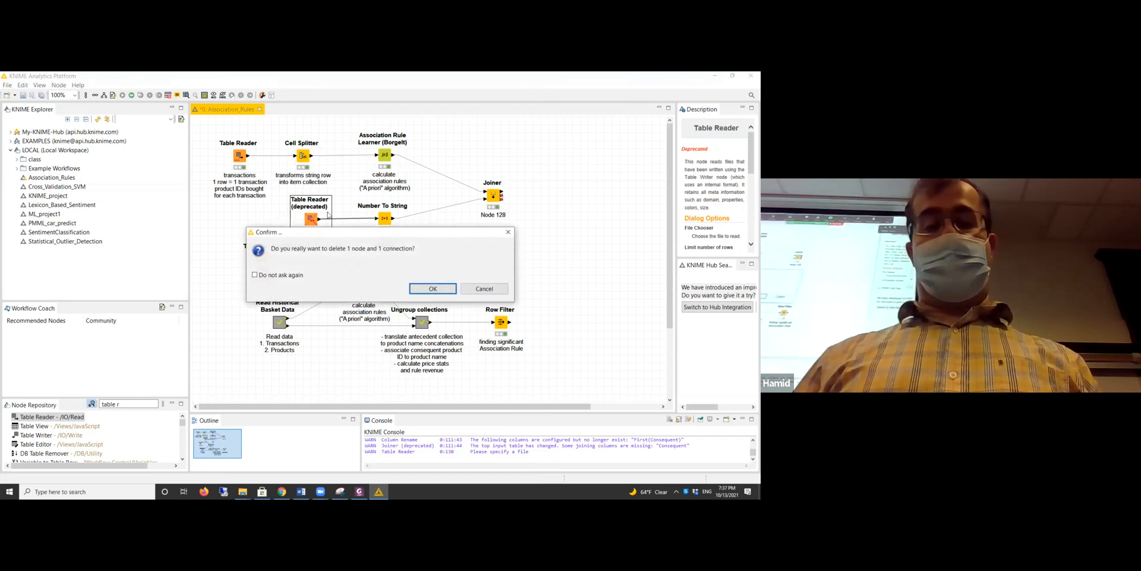
{"action": "left_click", "coordinate": [434, 286]}
{"action": "left_click_drag", "start_coordinate": [270, 261], "coordinate": [376, 218]}
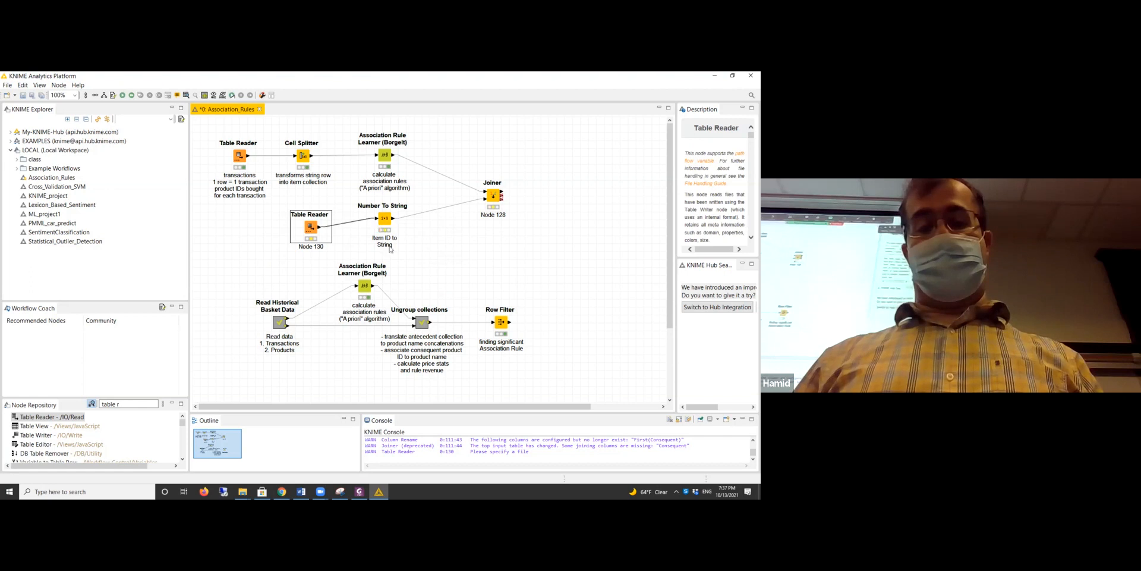
- Execute the new items Table Reader, view its output table with the product name column widened, and close the table
{"action": "right_click", "coordinate": [312, 226]}
{"action": "left_click", "coordinate": [342, 240]}
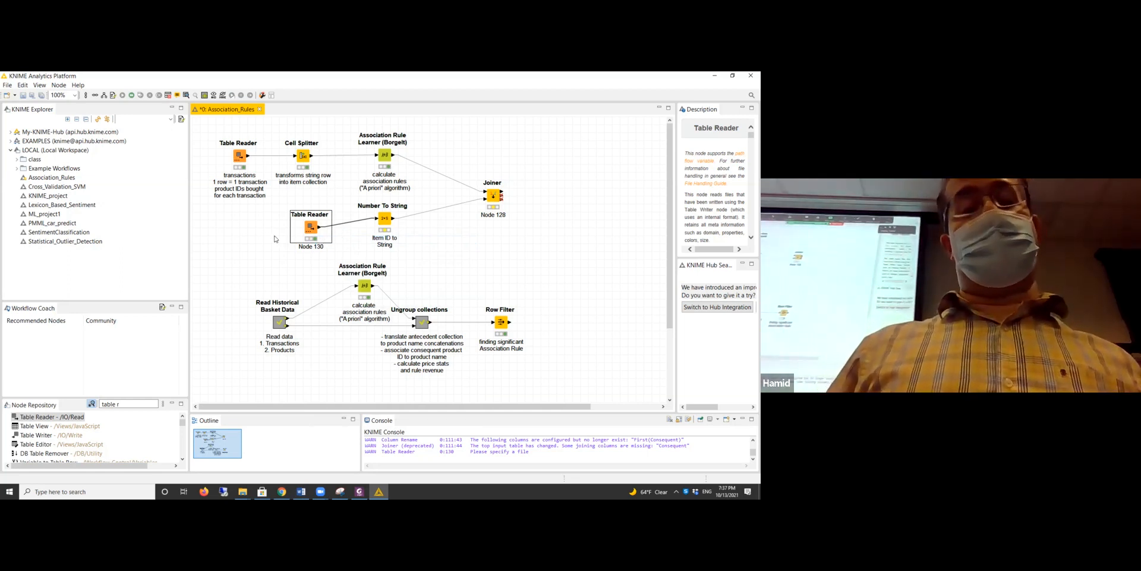
{"action": "right_click", "coordinate": [310, 226]}
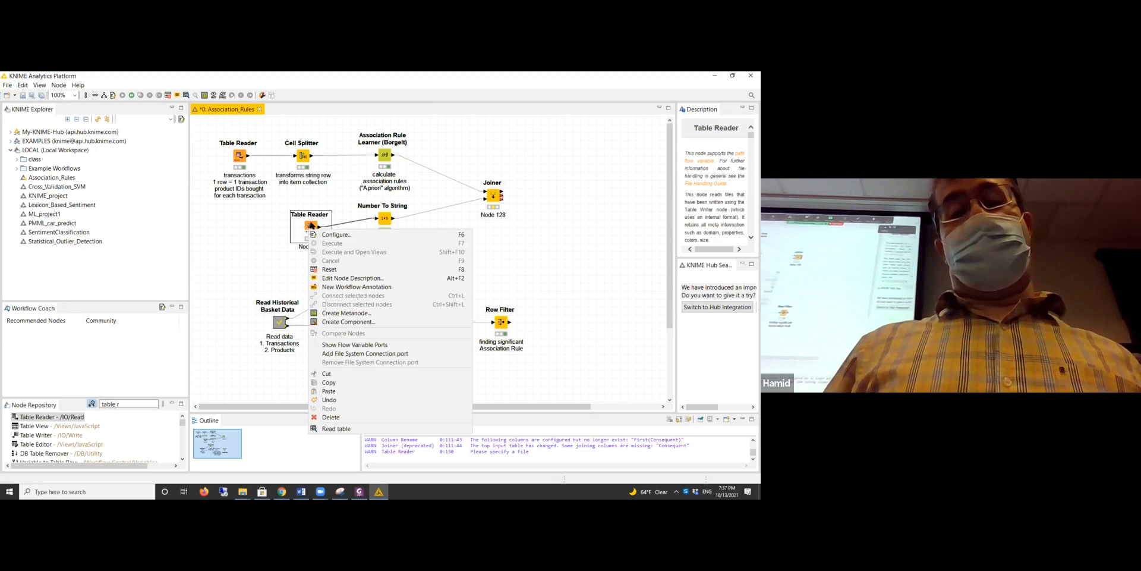
{"action": "left_click", "coordinate": [336, 428]}
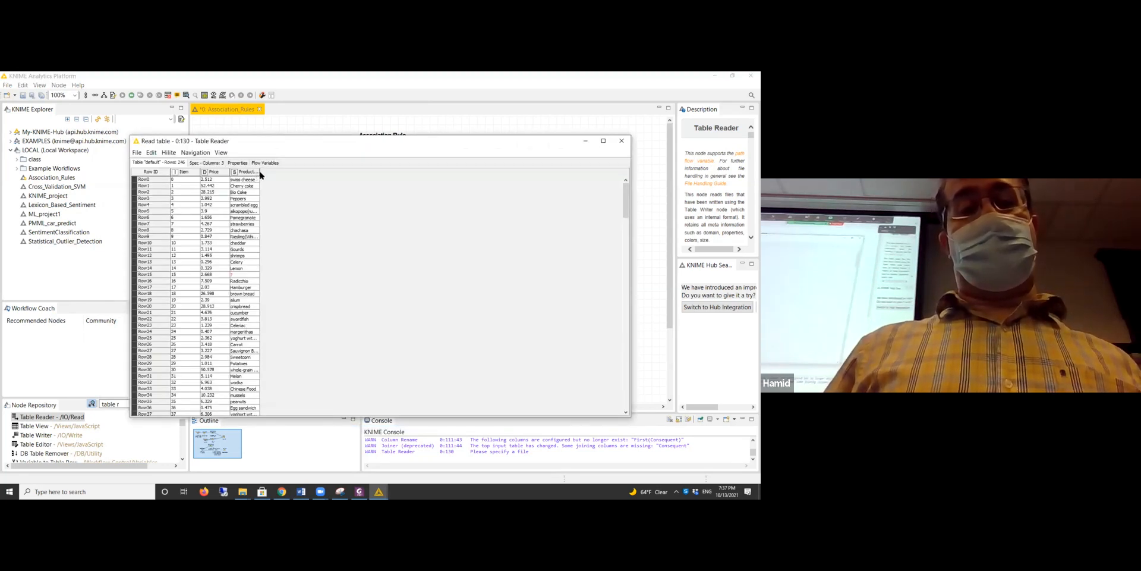
{"action": "double_click", "coordinate": [259, 172]}
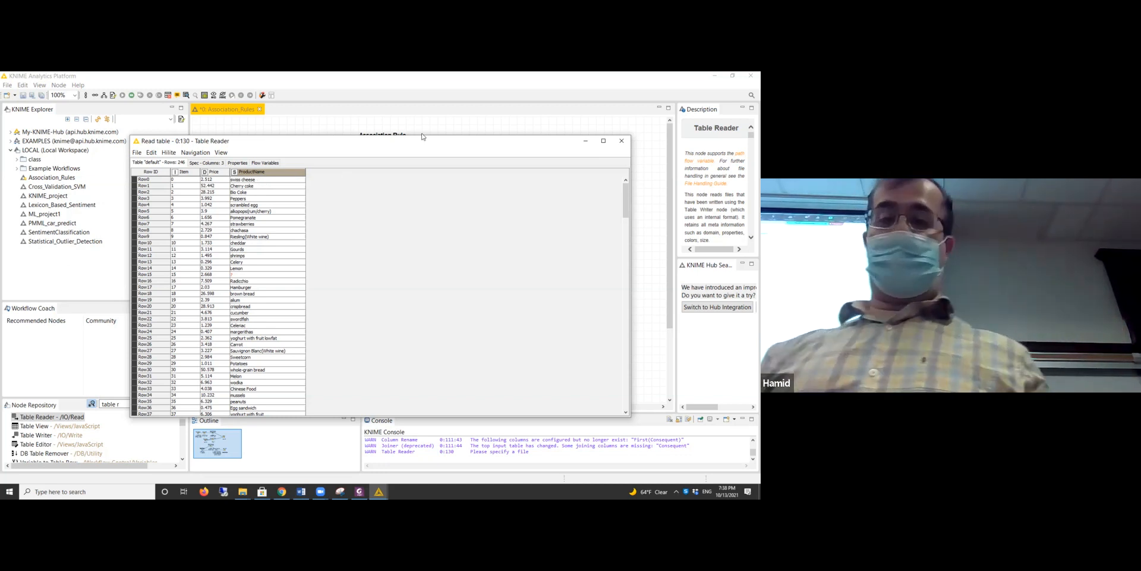
{"action": "left_click", "coordinate": [447, 137]}
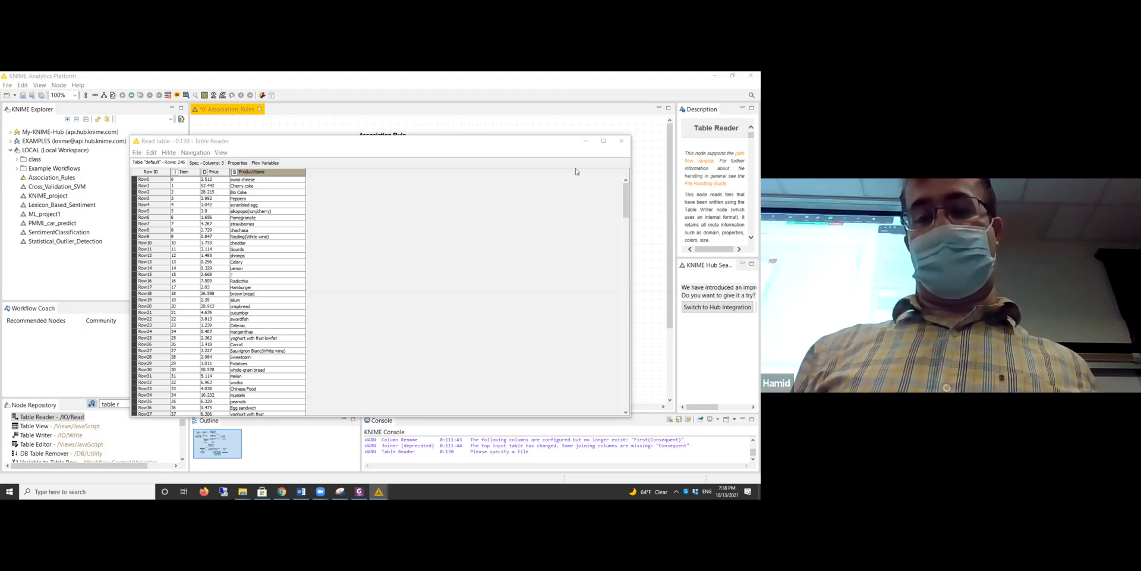
{"action": "left_click", "coordinate": [621, 141]}
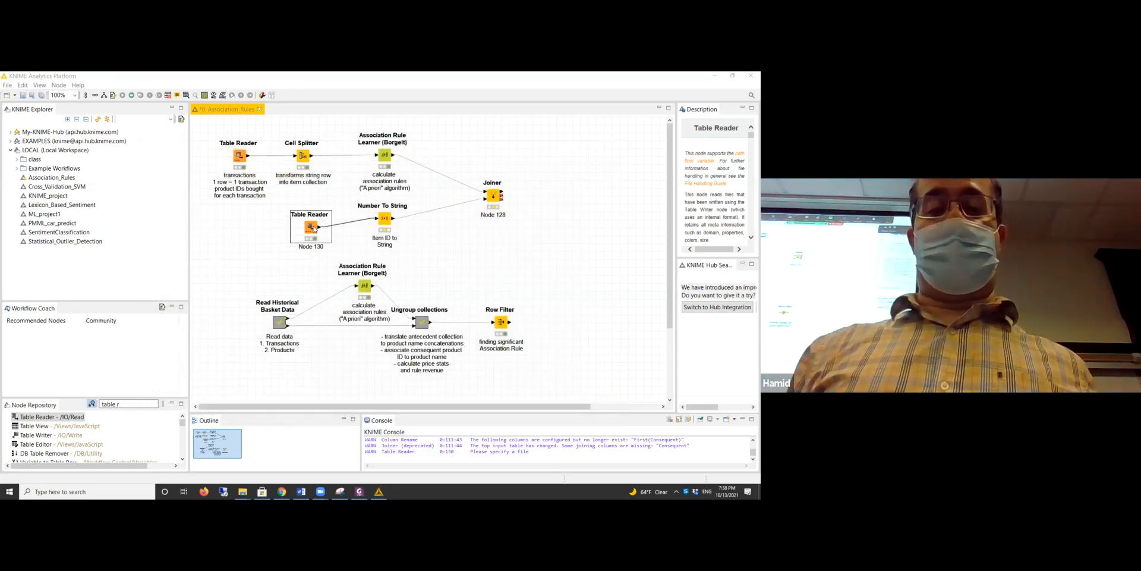
- Search the node repository for "table reader" and place an extra Table Reader node below the items Table Reader
{"action": "left_click", "coordinate": [126, 405]}
{"action": "type", "text": "eader"}
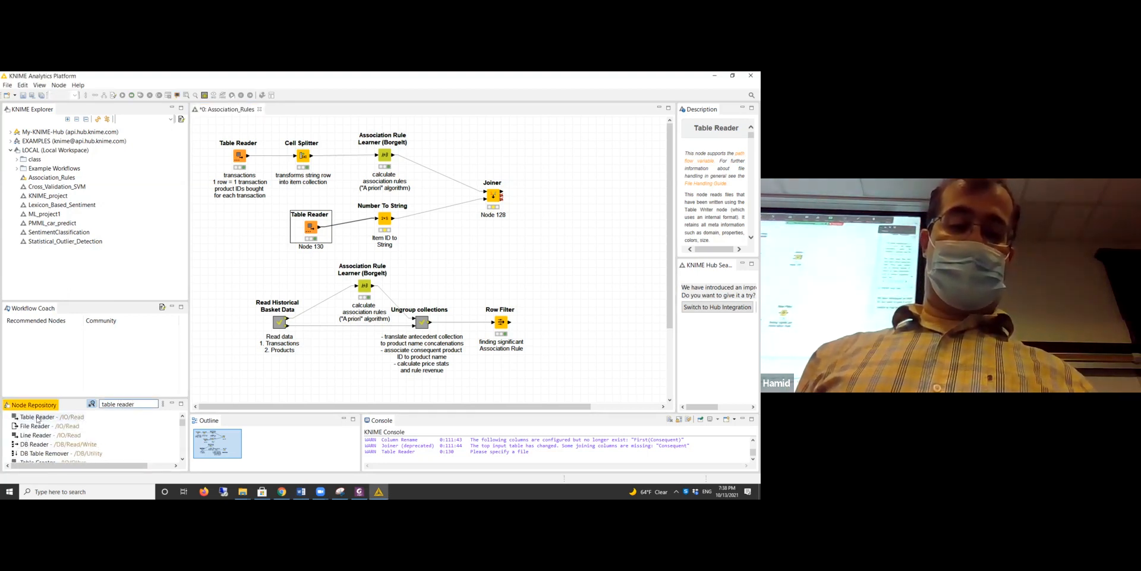
{"action": "left_click_drag", "start_coordinate": [65, 418], "coordinate": [286, 270]}
{"action": "left_click", "coordinate": [285, 271]}
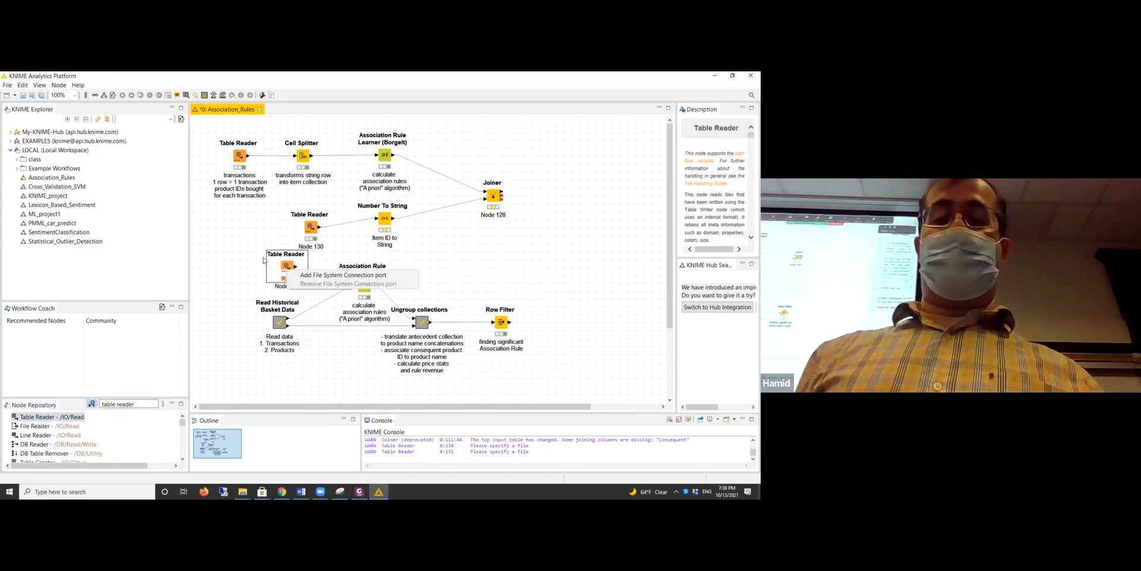
{"action": "left_click", "coordinate": [254, 247]}
{"action": "left_click_drag", "start_coordinate": [288, 263], "coordinate": [258, 253]}
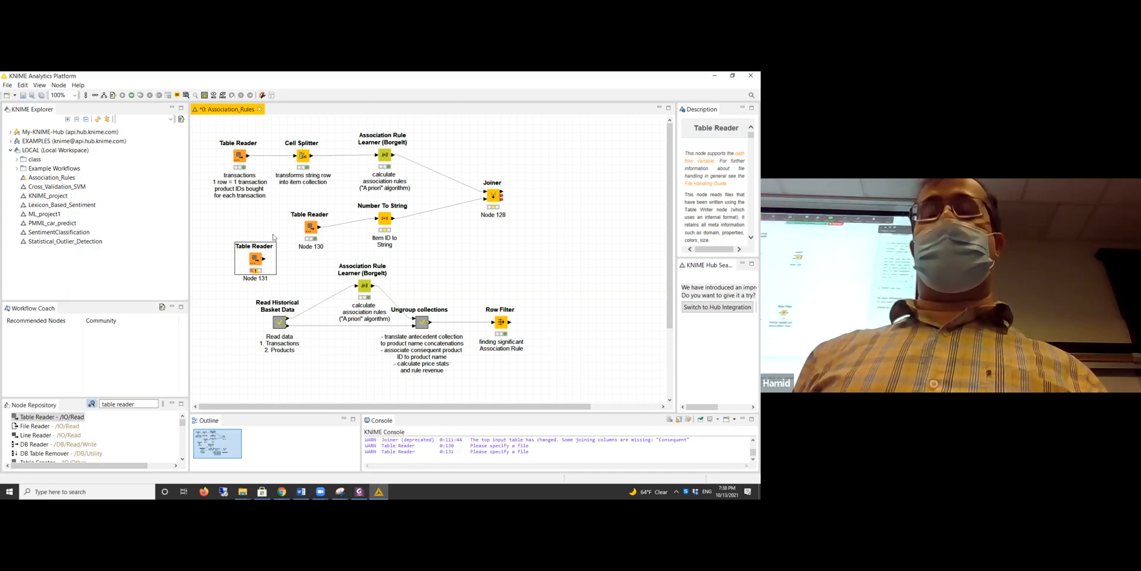
- Copy the URL from the connected items Table Reader's configuration and close it
{"action": "double_click", "coordinate": [310, 229]}
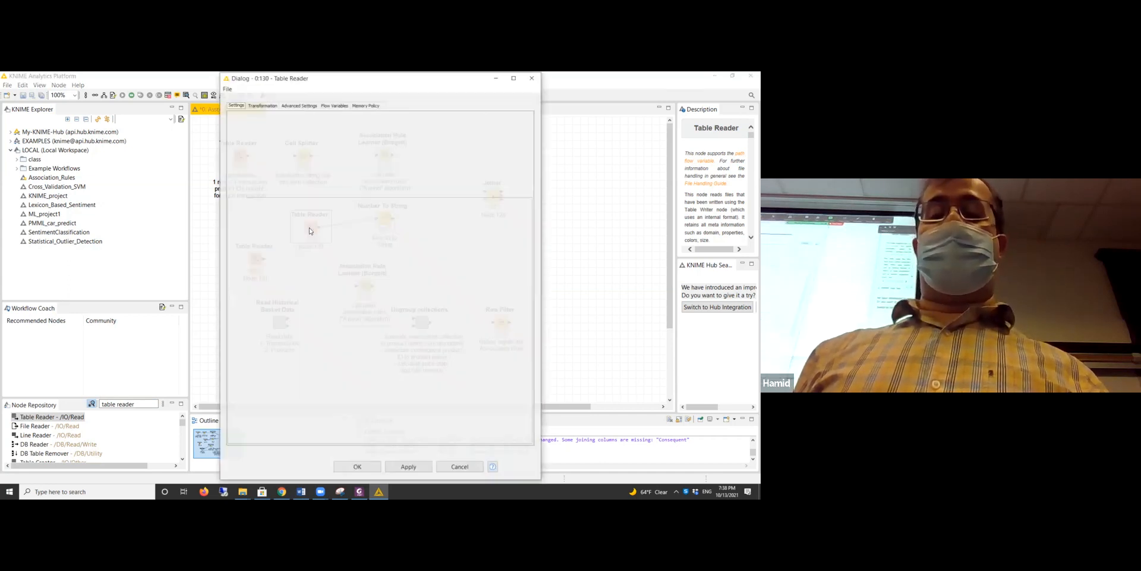
{"action": "triple_click", "coordinate": [306, 157]}
{"action": "key", "text": "ctrl+c"}
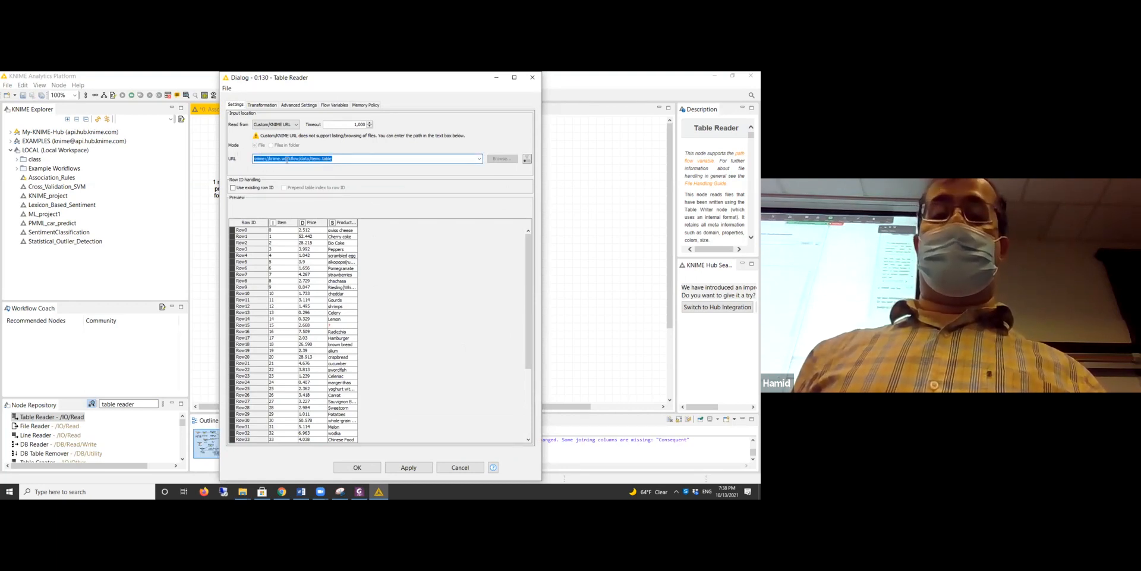
{"action": "left_click_drag", "start_coordinate": [265, 81], "coordinate": [220, 150]}
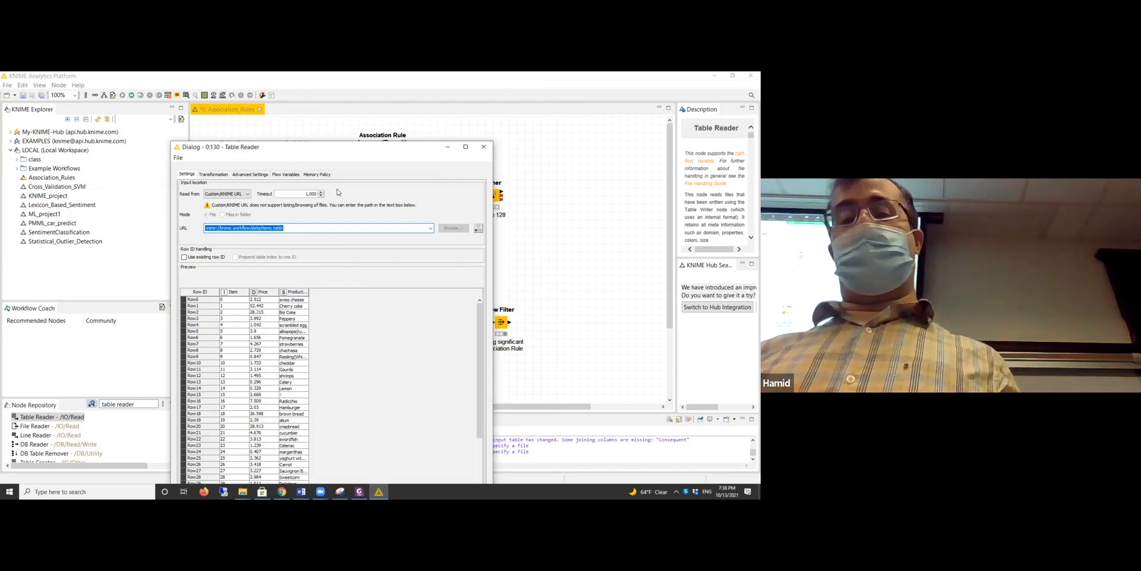
{"action": "left_click", "coordinate": [484, 146]}
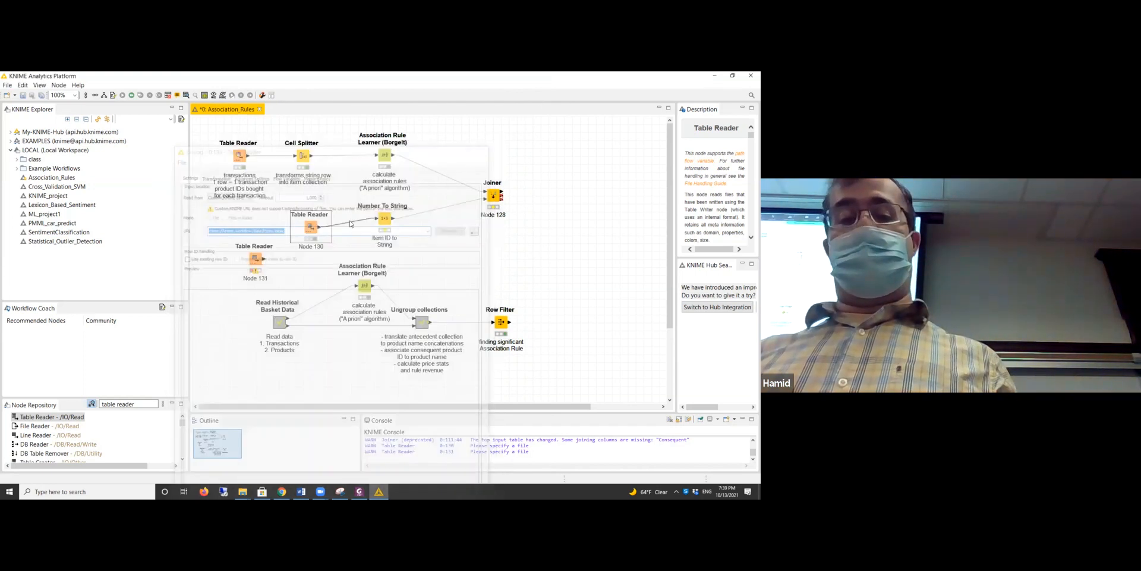
- Try knime://knime.workflow/data/items.table as a Custom/KNIME URL in the extra Table Reader, and cancel its configuration
{"action": "left_click", "coordinate": [256, 260]}
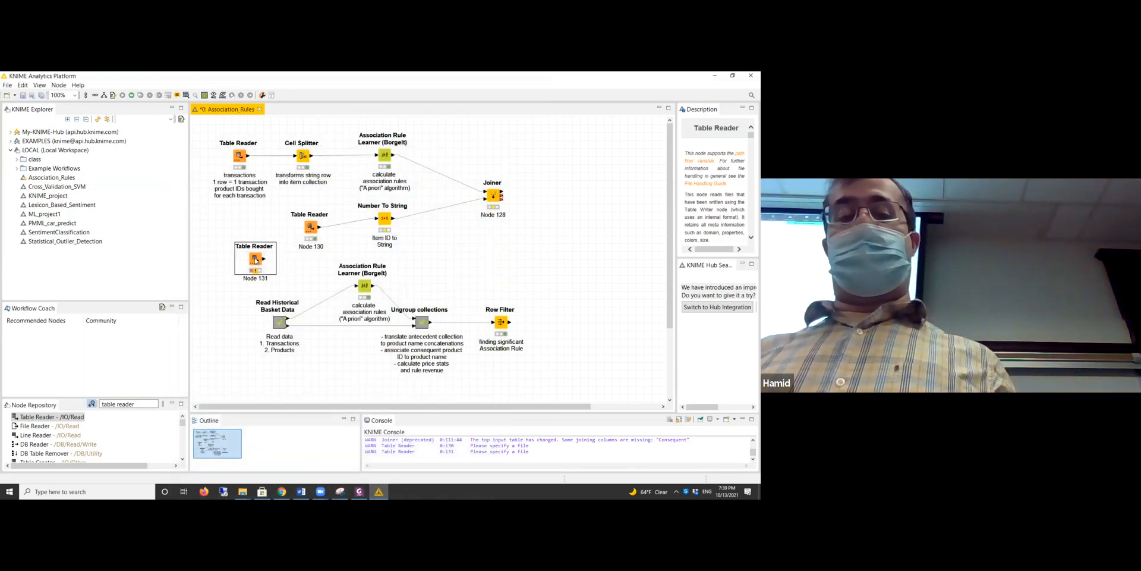
{"action": "double_click", "coordinate": [255, 259]}
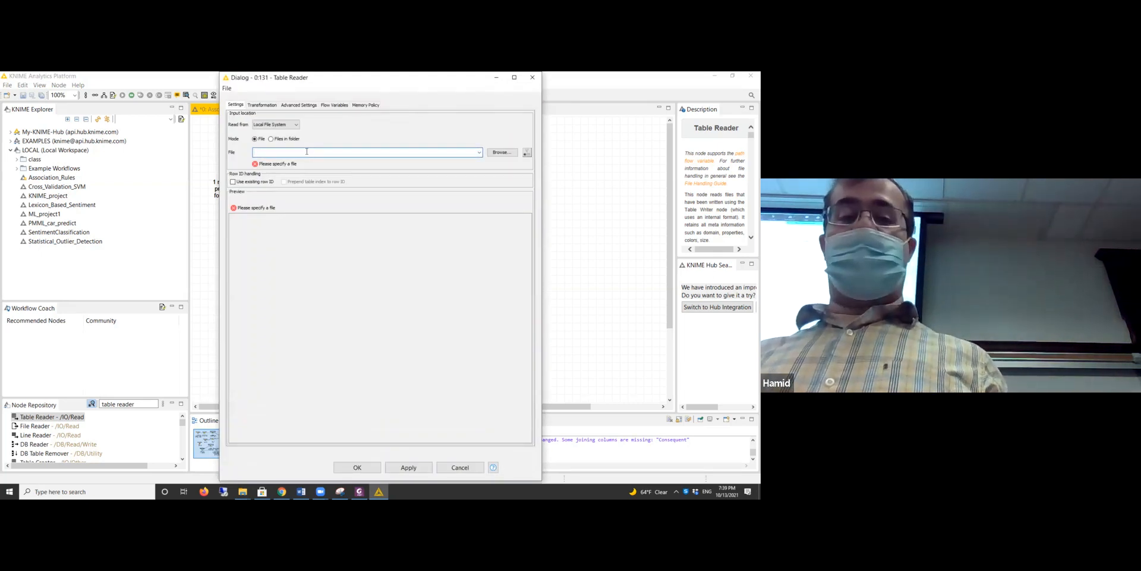
{"action": "key", "text": "ctrl+v"}
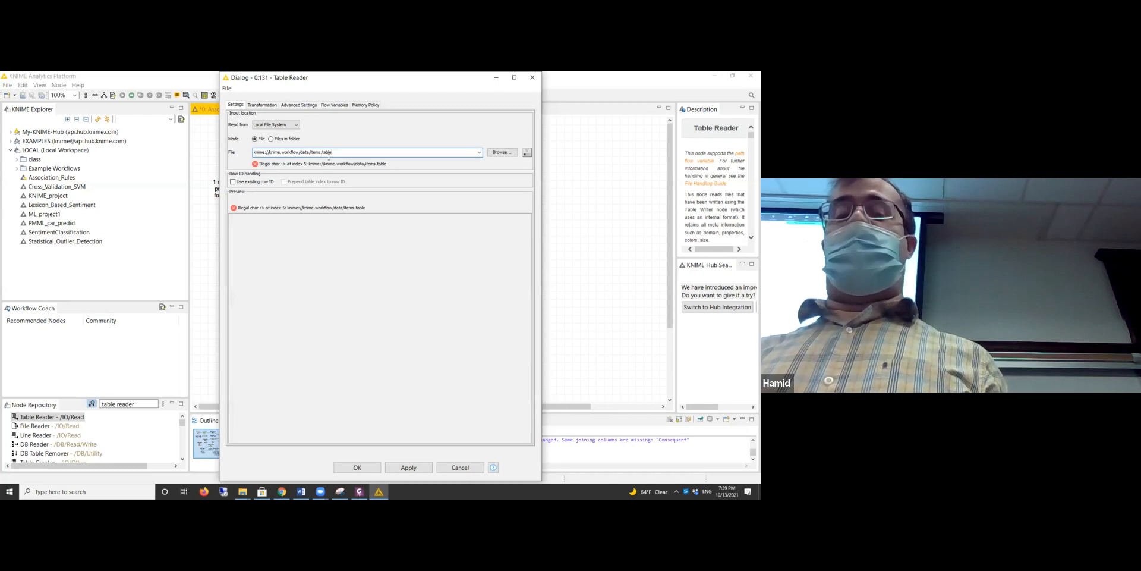
{"action": "left_click", "coordinate": [275, 124]}
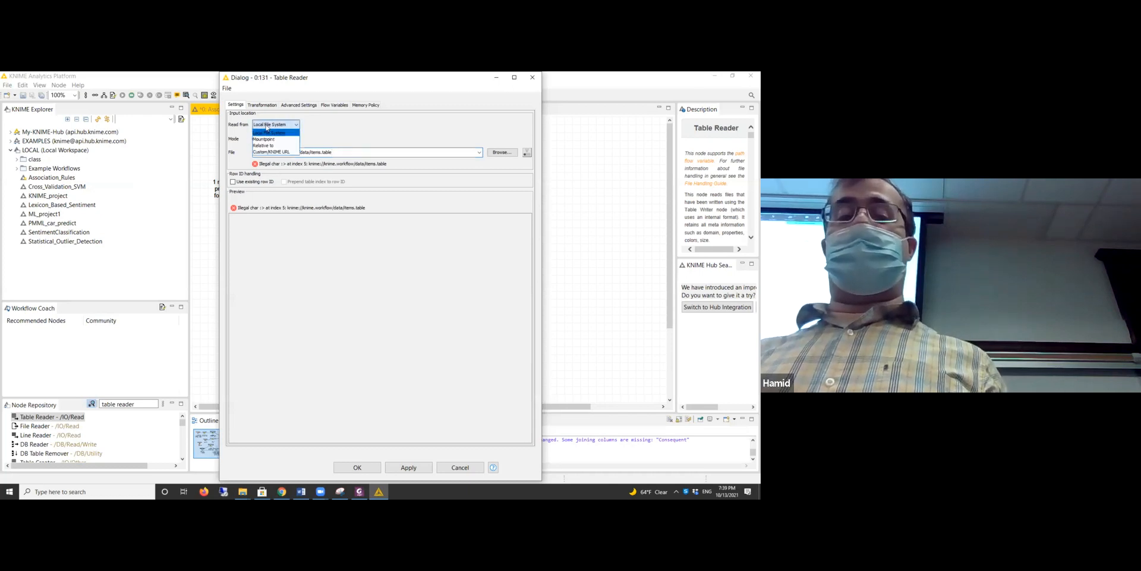
{"action": "left_click", "coordinate": [271, 152]}
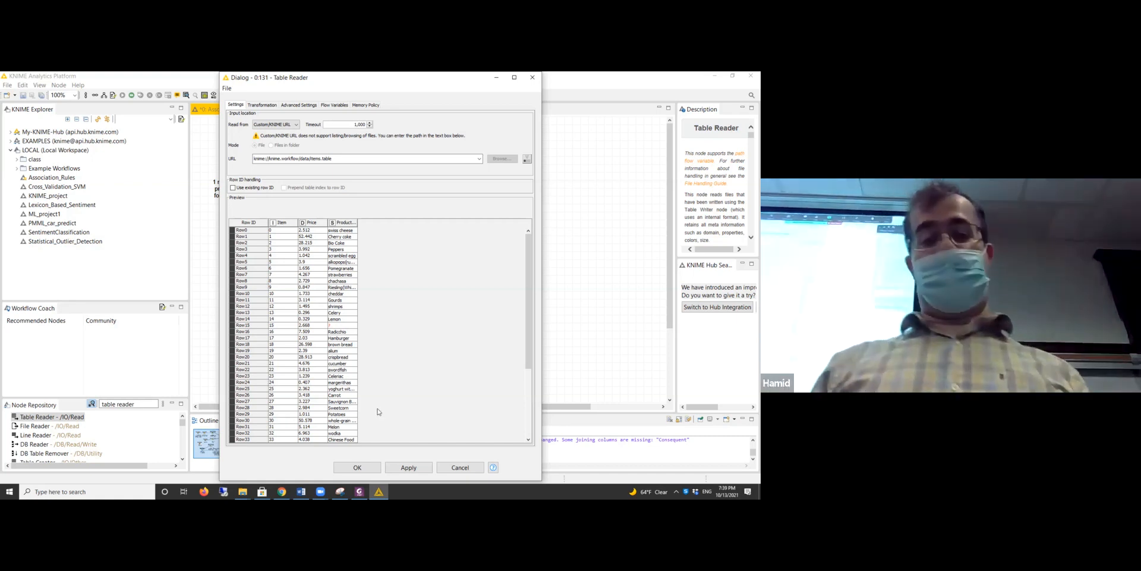
{"action": "left_click", "coordinate": [451, 471]}
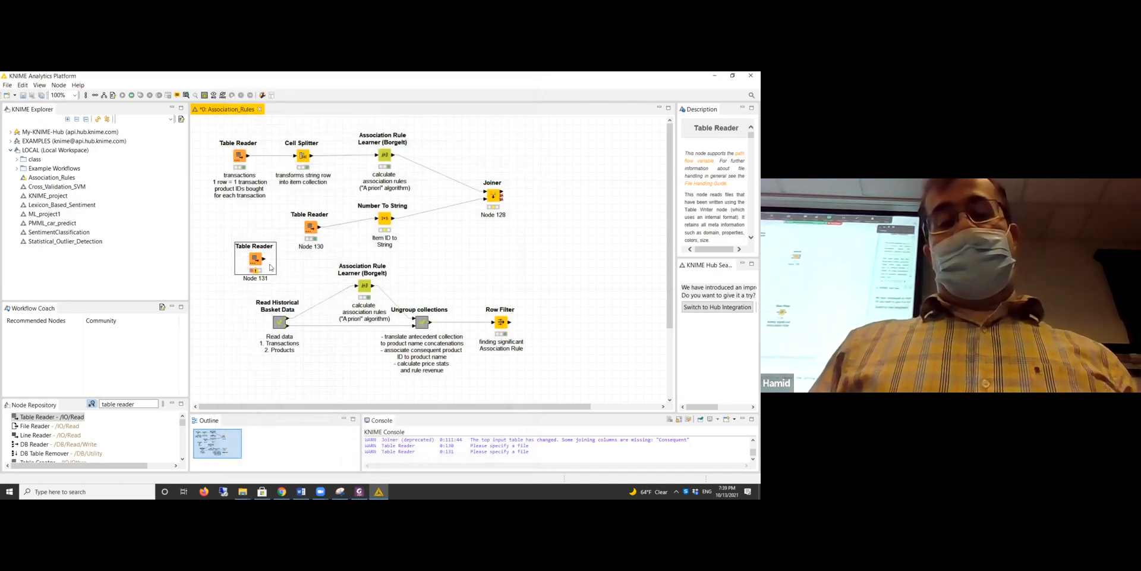
- Delete the extra, unconnected Table Reader node
{"action": "key", "text": "Delete"}
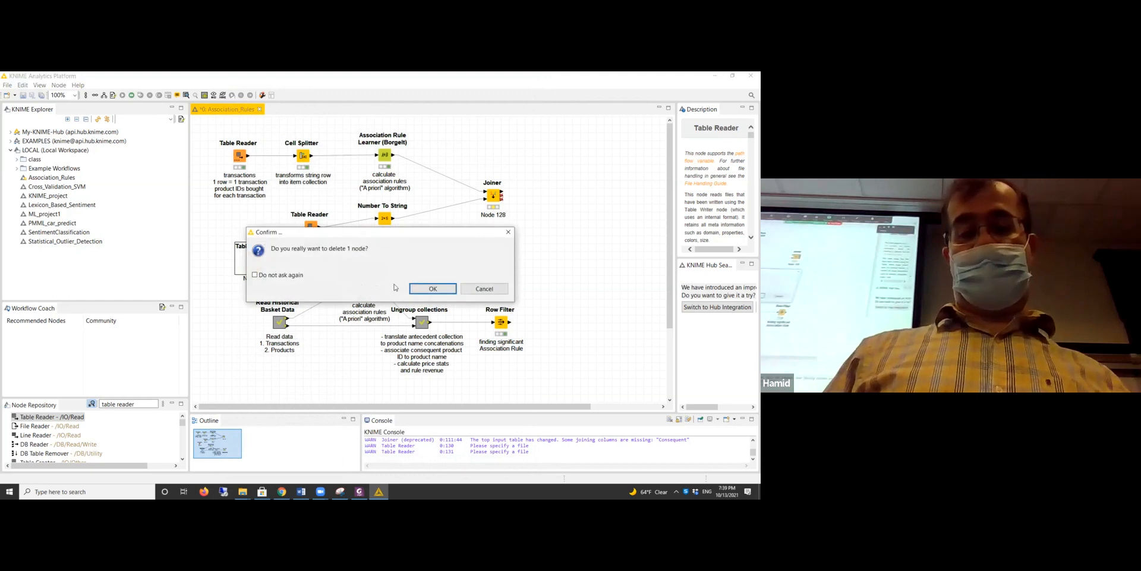
{"action": "left_click", "coordinate": [430, 288]}
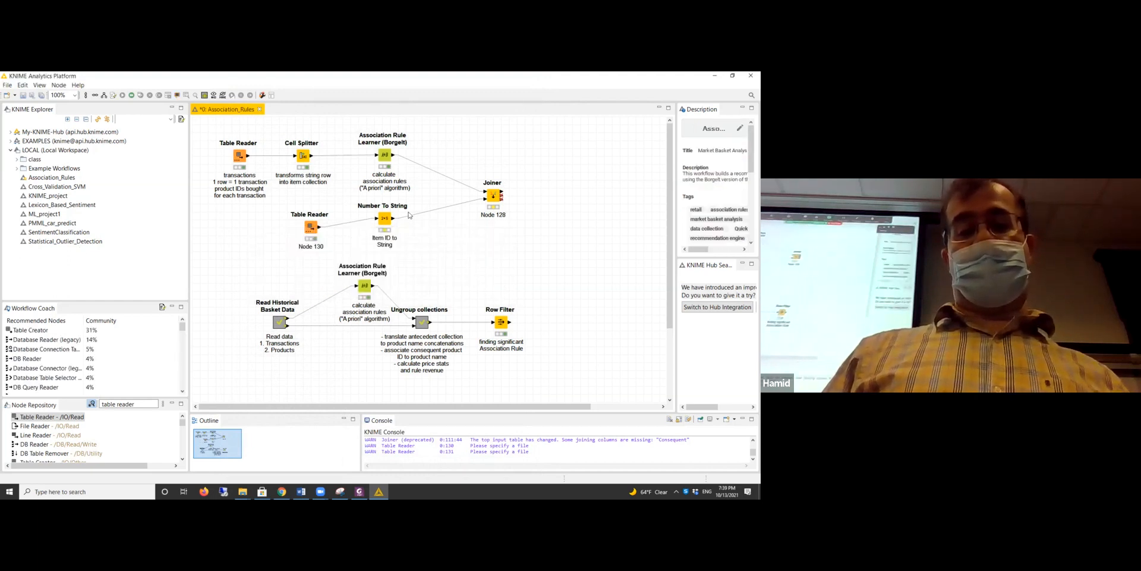
- View the items Table Reader's output table again and close it
{"action": "right_click", "coordinate": [310, 227]}
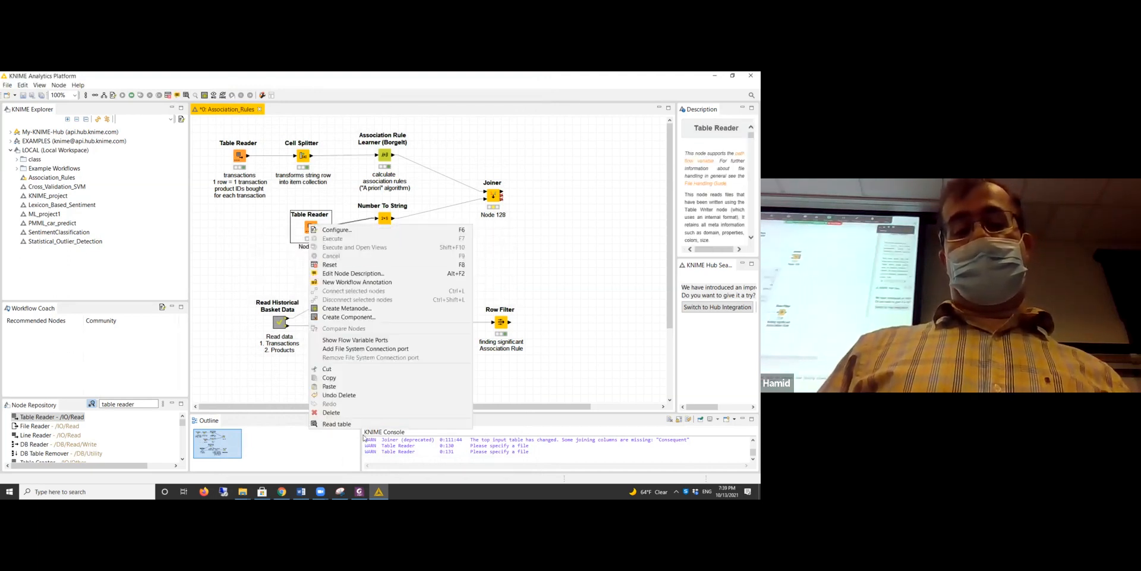
{"action": "left_click", "coordinate": [357, 423]}
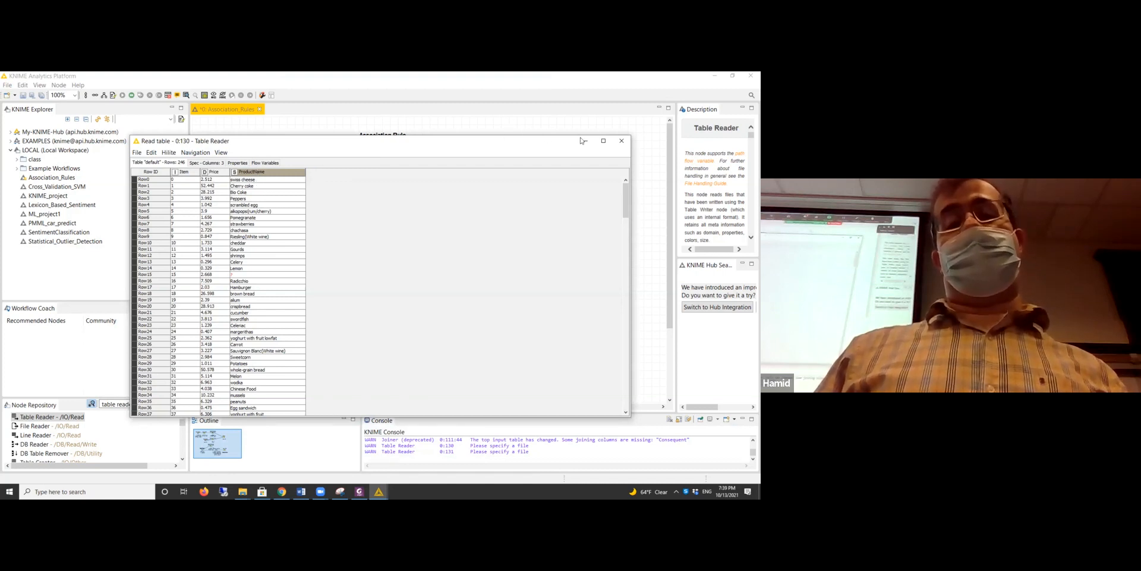
{"action": "left_click", "coordinate": [621, 141]}
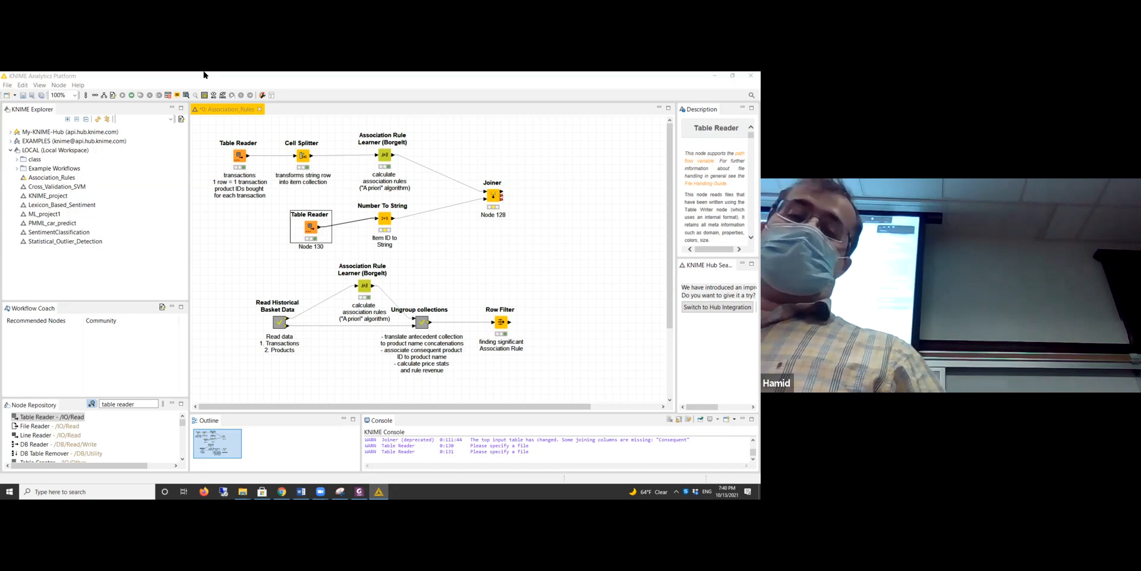
- Review the items Table Reader's Custom/KNIME URL source setting and preview, and close its configuration
{"action": "double_click", "coordinate": [311, 228]}
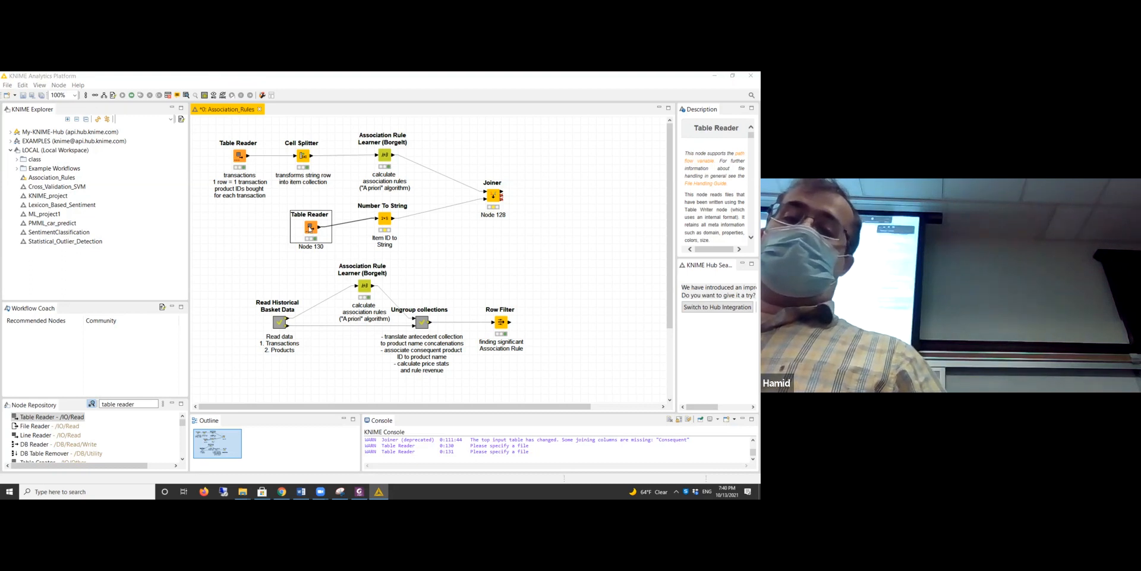
{"action": "left_click", "coordinate": [292, 159]}
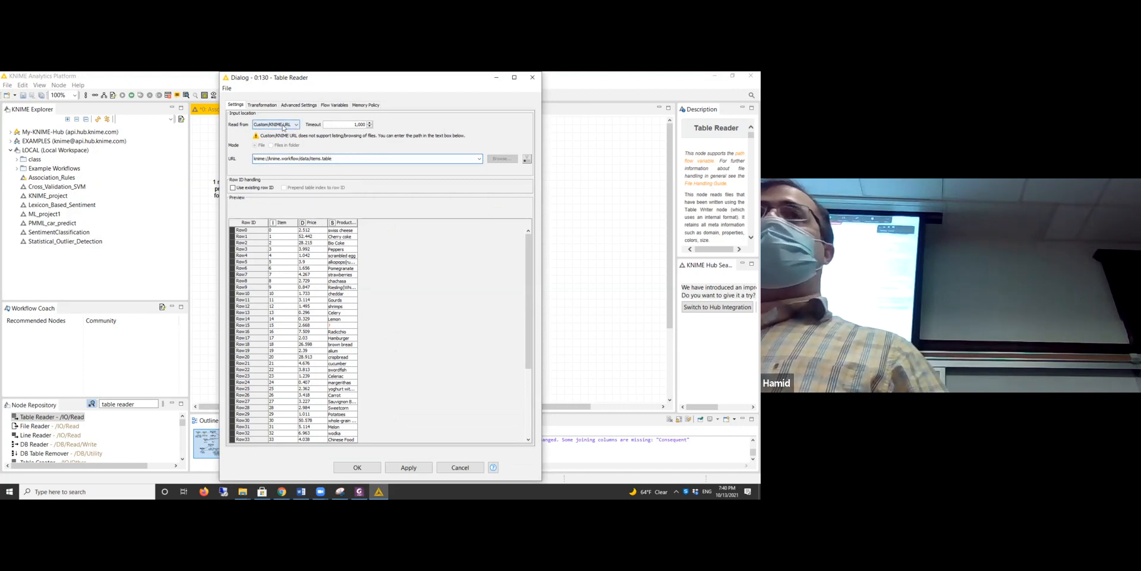
{"action": "left_click", "coordinate": [283, 126]}
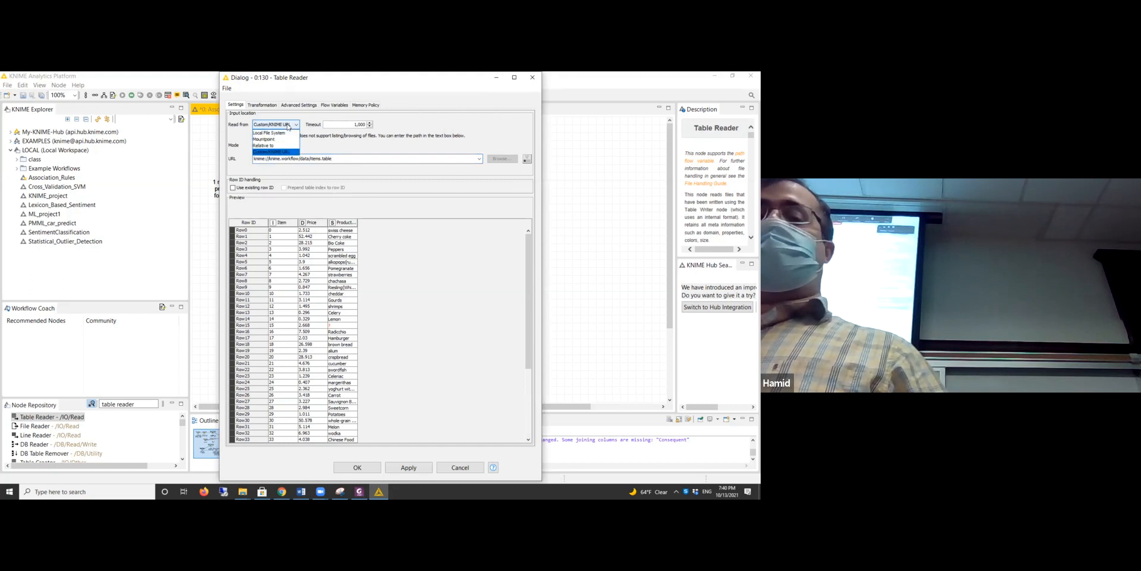
{"action": "left_click", "coordinate": [270, 153]}
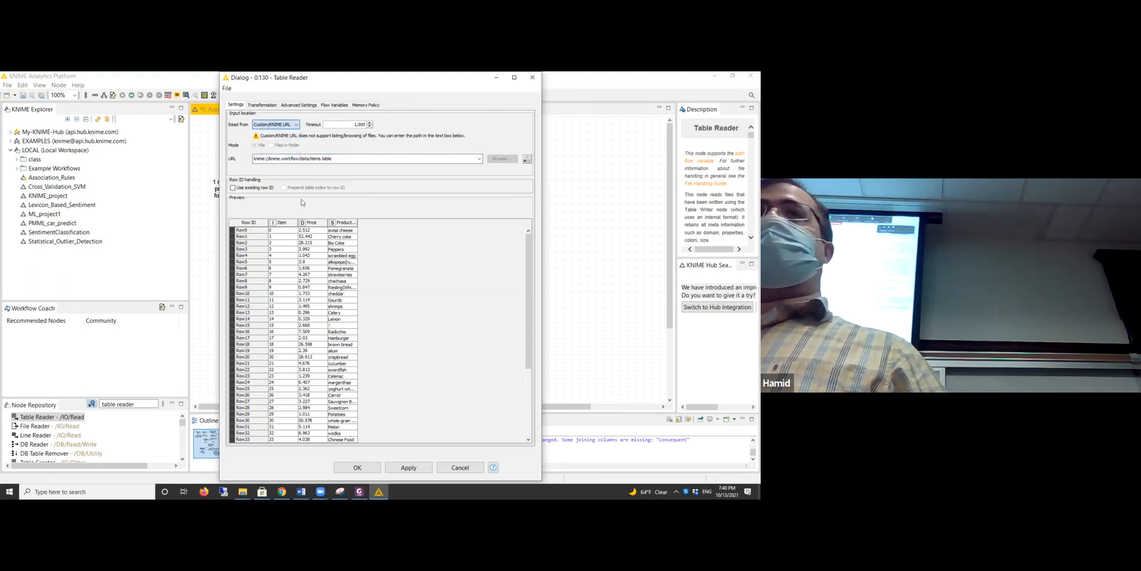
{"action": "left_click_drag", "start_coordinate": [268, 85], "coordinate": [245, 118]}
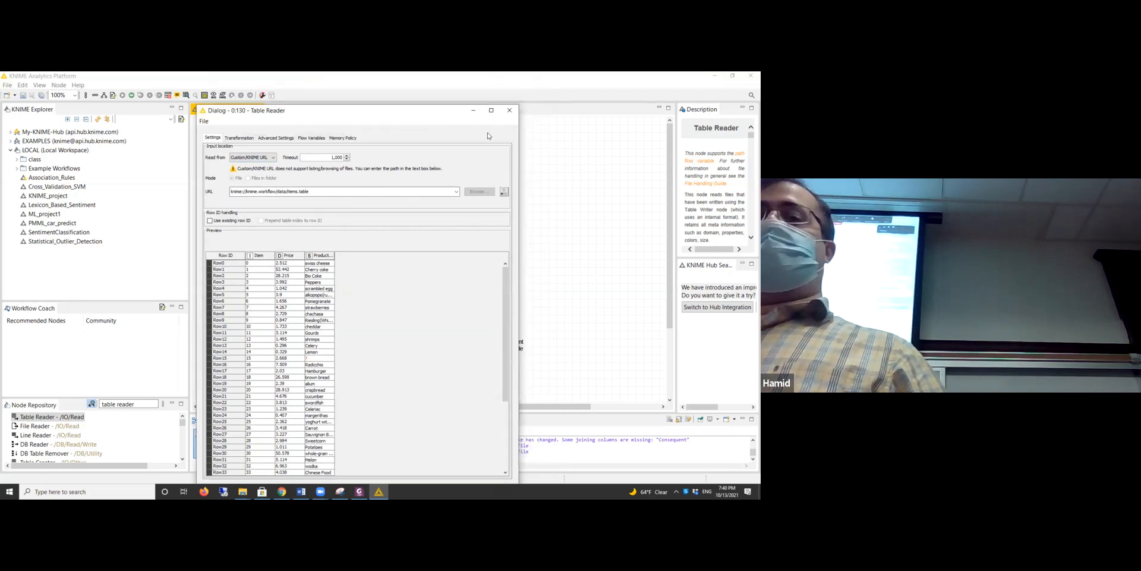
{"action": "left_click", "coordinate": [510, 111]}
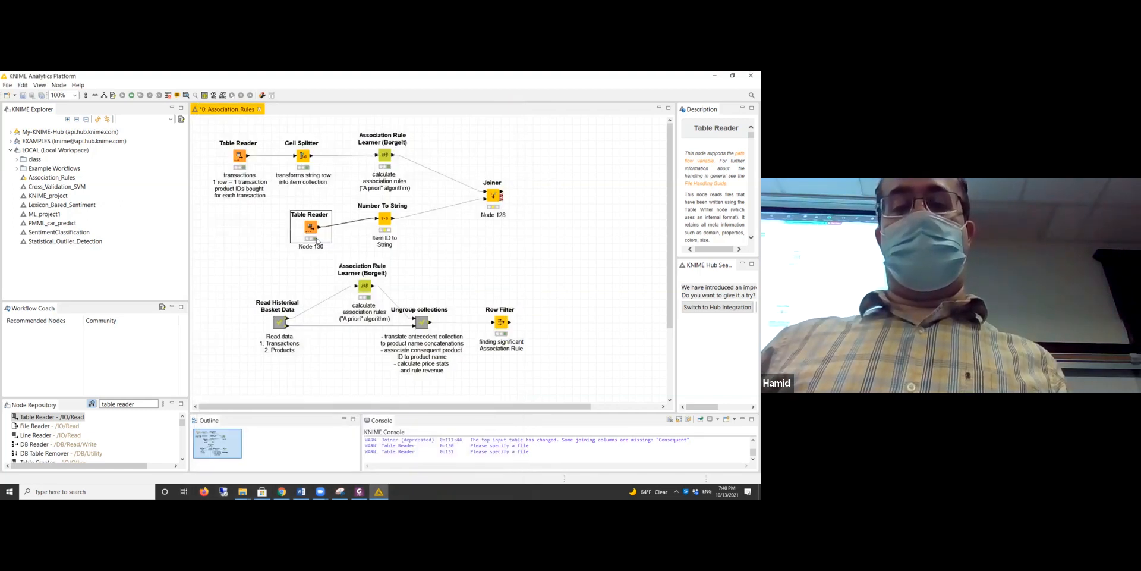
- Check the Number To String node's included columns and its transformed output table, closing both
{"action": "double_click", "coordinate": [386, 219]}
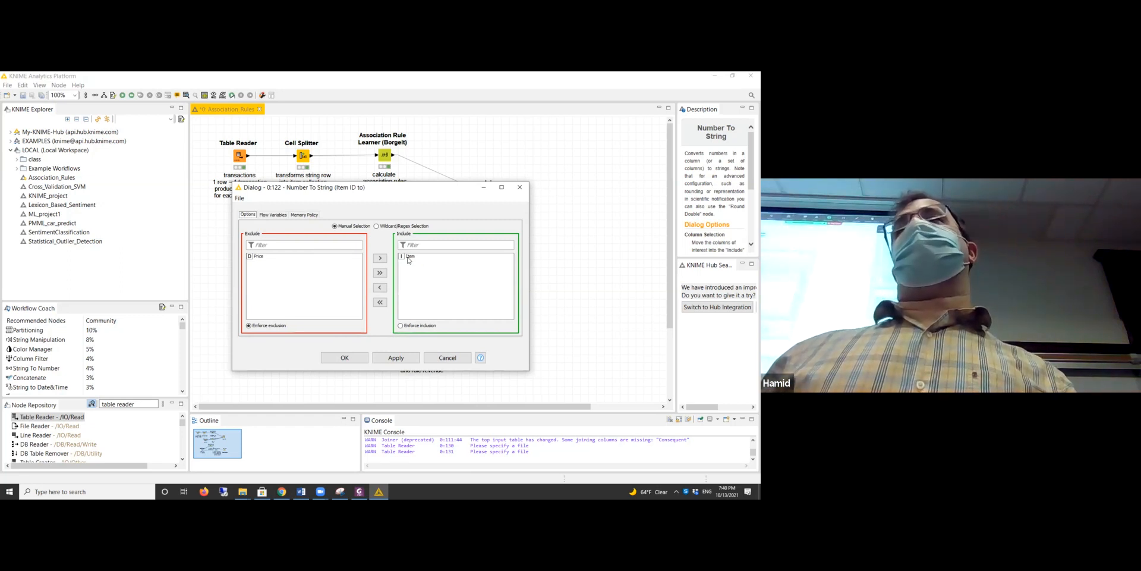
{"action": "left_click", "coordinate": [519, 187]}
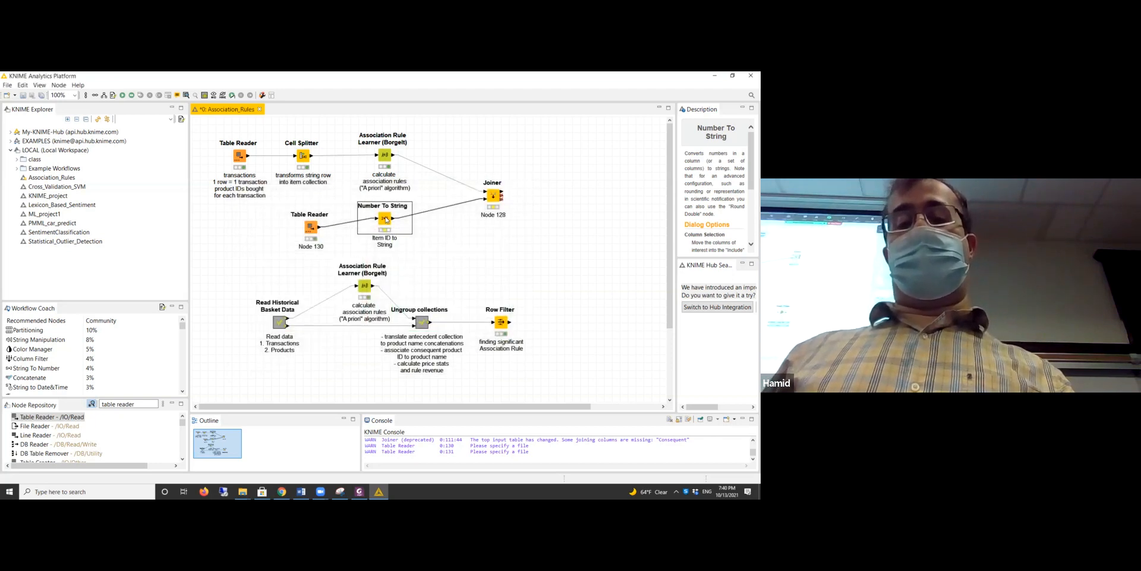
{"action": "right_click", "coordinate": [385, 220]}
{"action": "left_click", "coordinate": [458, 397]}
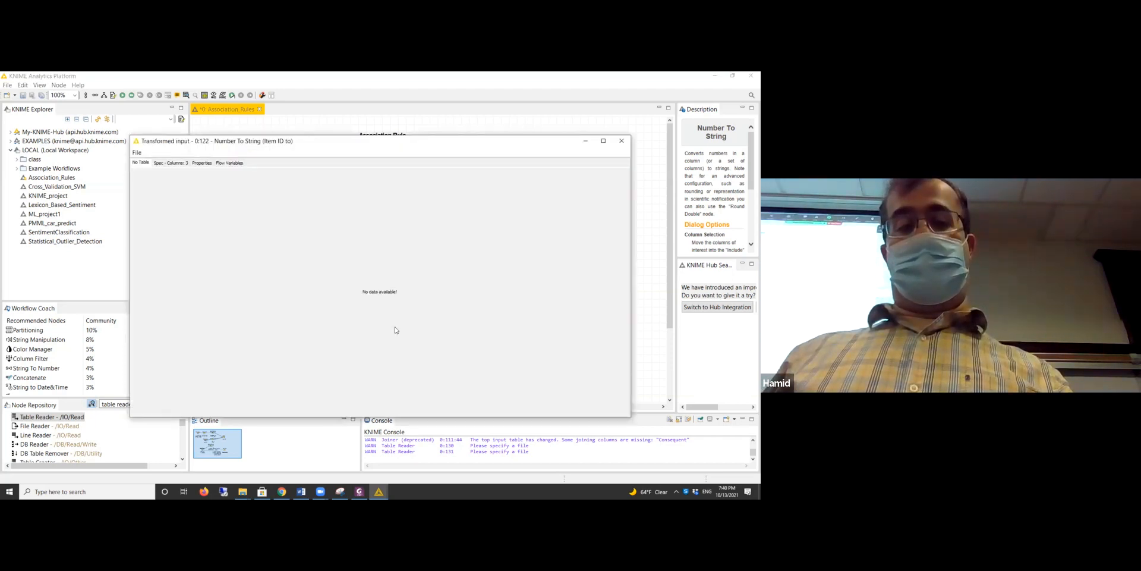
{"action": "left_click", "coordinate": [622, 141]}
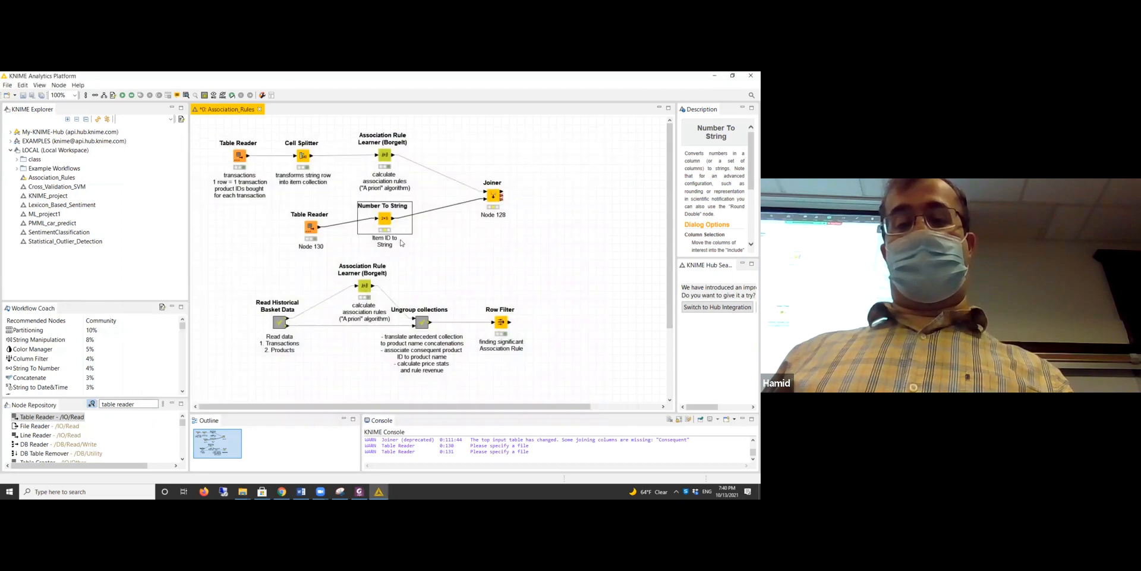
- Execute the Number To String node and view its transformed table
{"action": "right_click", "coordinate": [385, 220]}
{"action": "left_click", "coordinate": [395, 225]}
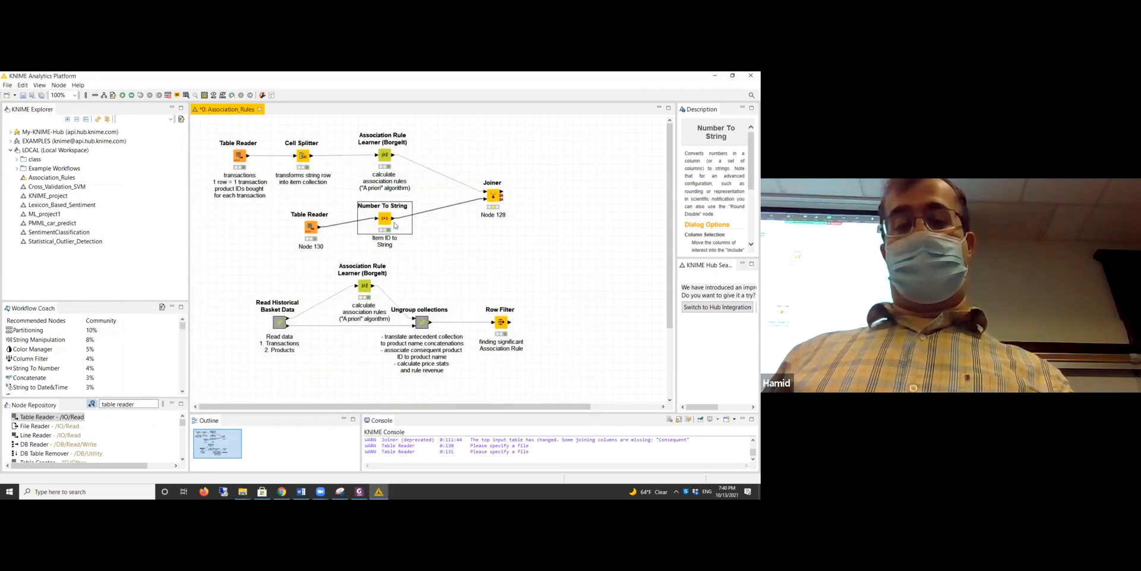
{"action": "right_click", "coordinate": [386, 218]}
{"action": "left_click", "coordinate": [435, 401]}
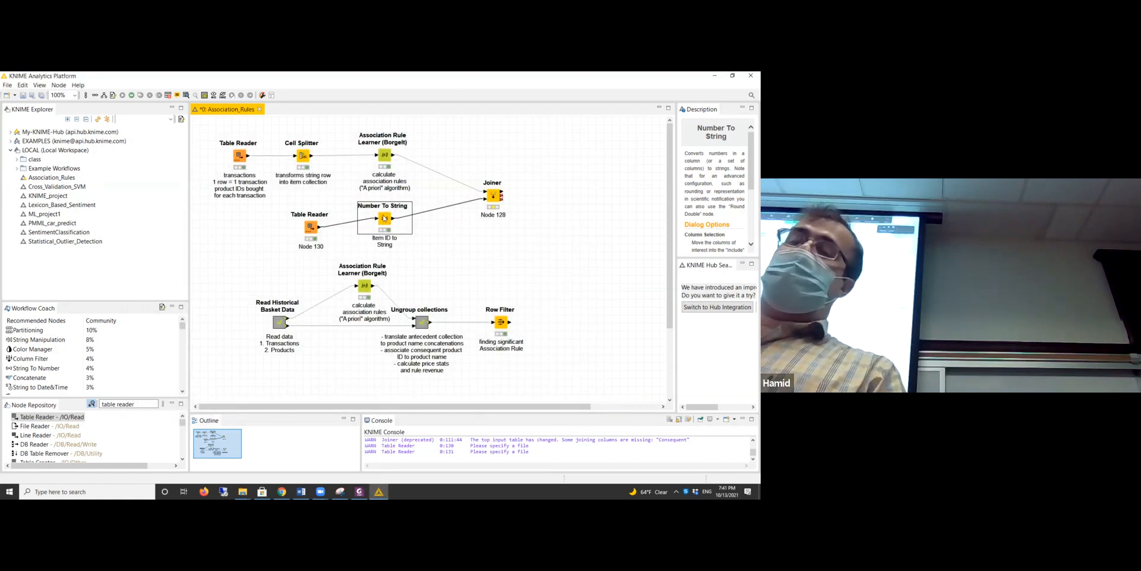
- Review the Number To String configuration again with Item as the included column, and close it
{"action": "double_click", "coordinate": [385, 219]}
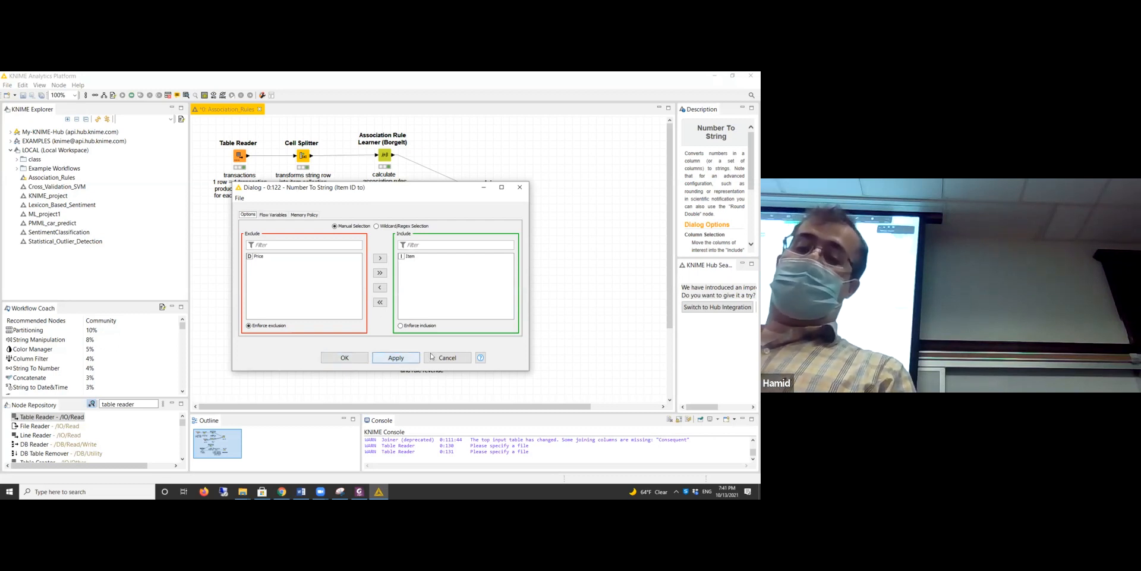
{"action": "left_click", "coordinate": [347, 358]}
{"action": "left_click", "coordinate": [446, 309]}
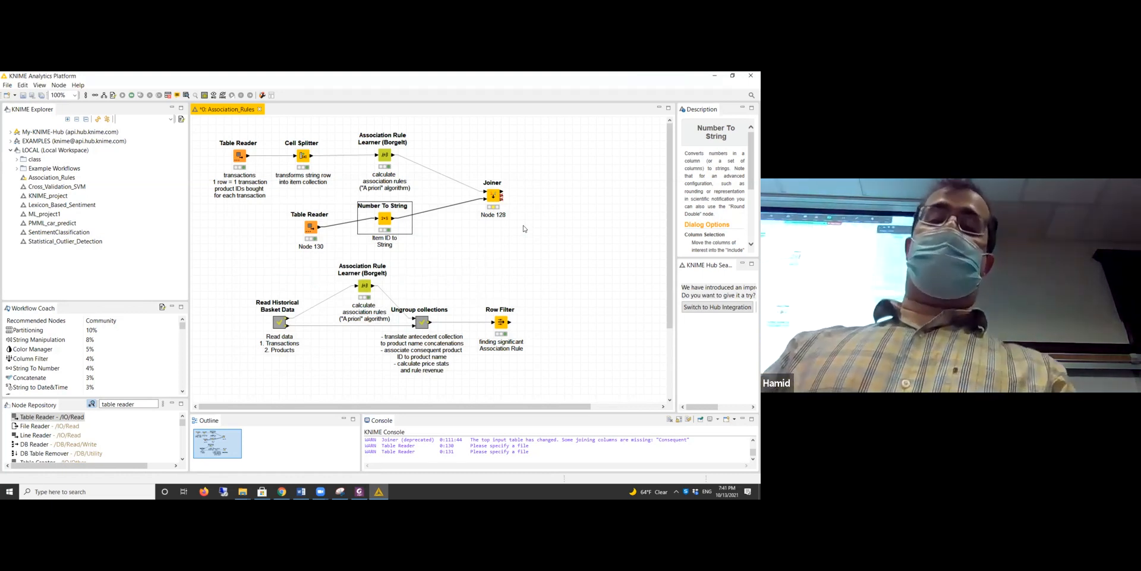
{"action": "double_click", "coordinate": [382, 223]}
{"action": "left_click", "coordinate": [528, 191]}
- View the Number To String node's transformed table to check the Item column's type, and close it
{"action": "right_click", "coordinate": [385, 219]}
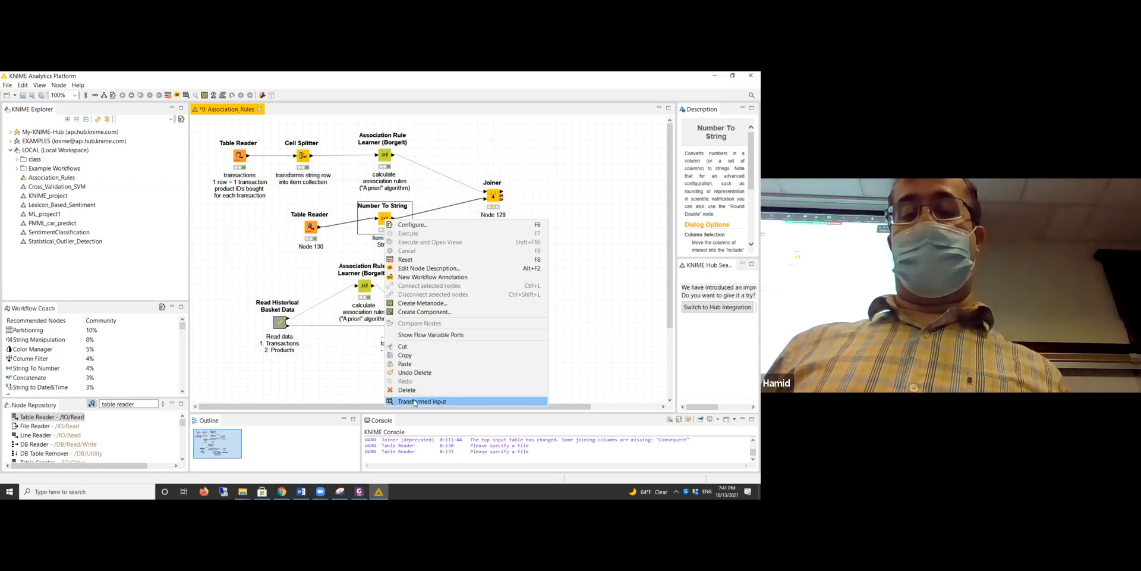
{"action": "left_click", "coordinate": [415, 402]}
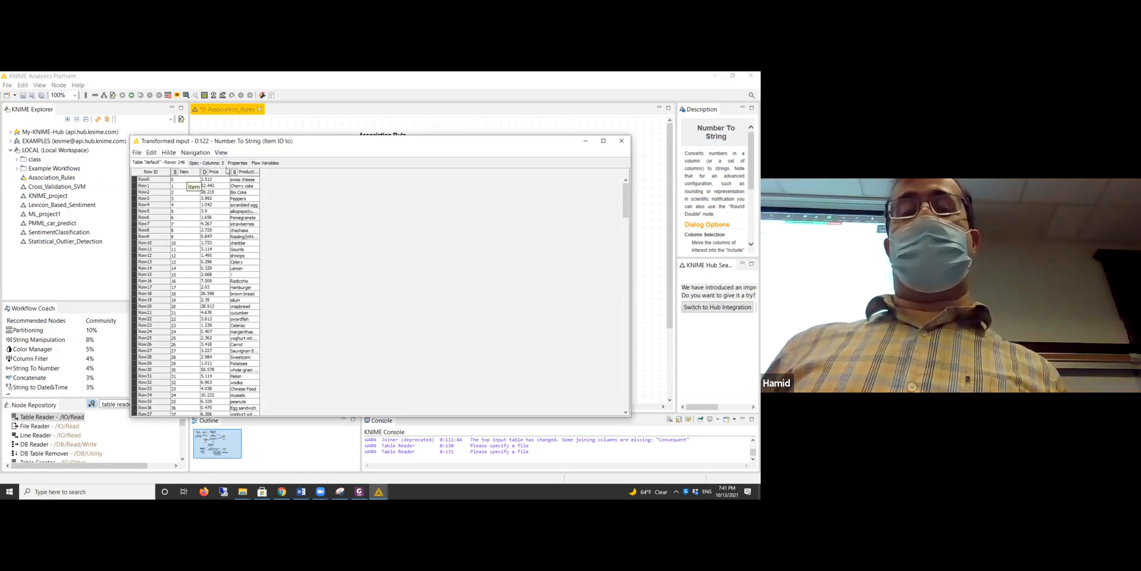
{"action": "left_click", "coordinate": [621, 140]}
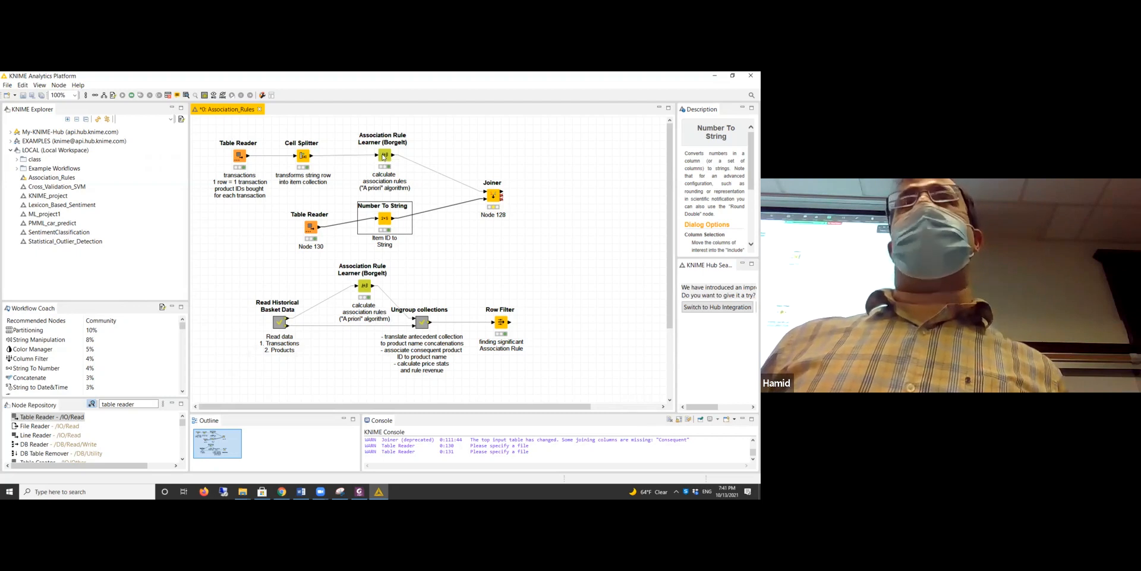
- View the association rules table of the upper Association Rule Learner (Borgelt) node and close it
{"action": "right_click", "coordinate": [384, 157]}
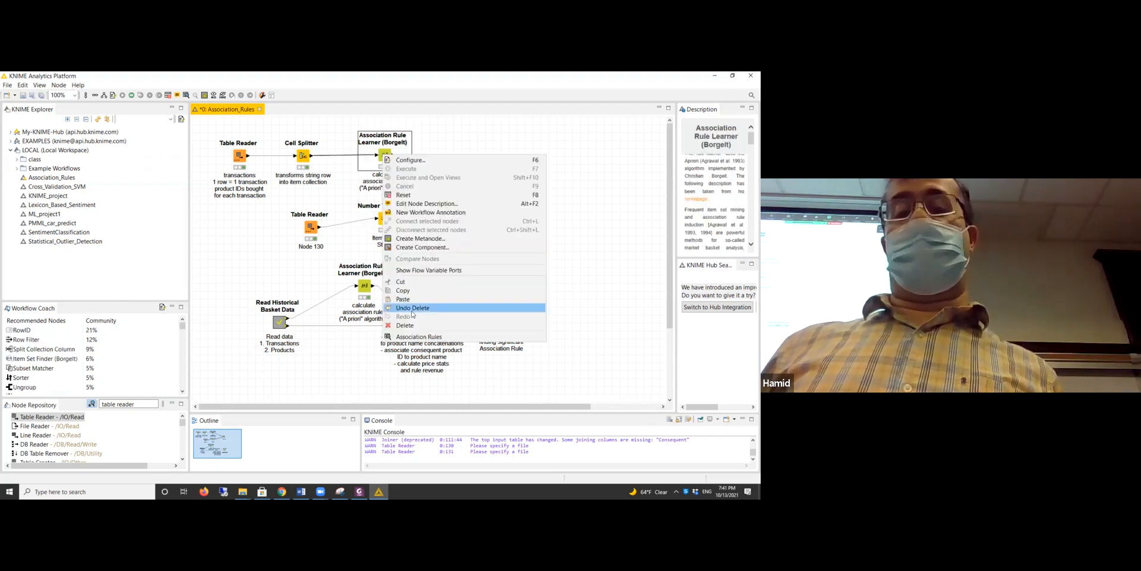
{"action": "left_click", "coordinate": [417, 337]}
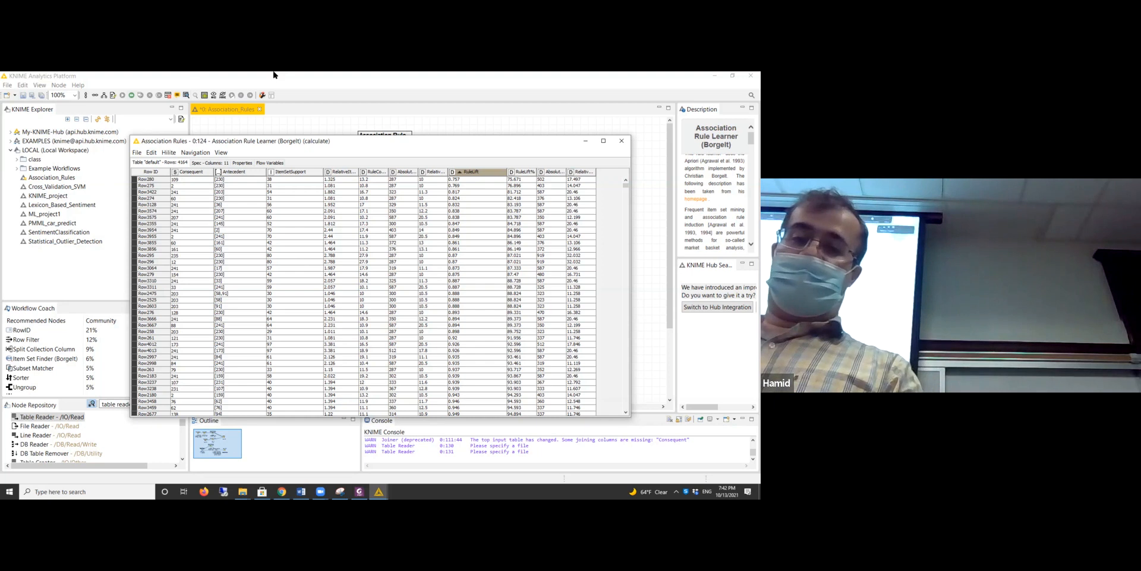
{"action": "left_click", "coordinate": [622, 141]}
- Confirm the Joiner's inner join of Consequent with Item and execute the node
{"action": "left_click", "coordinate": [493, 199]}
{"action": "double_click", "coordinate": [493, 200]}
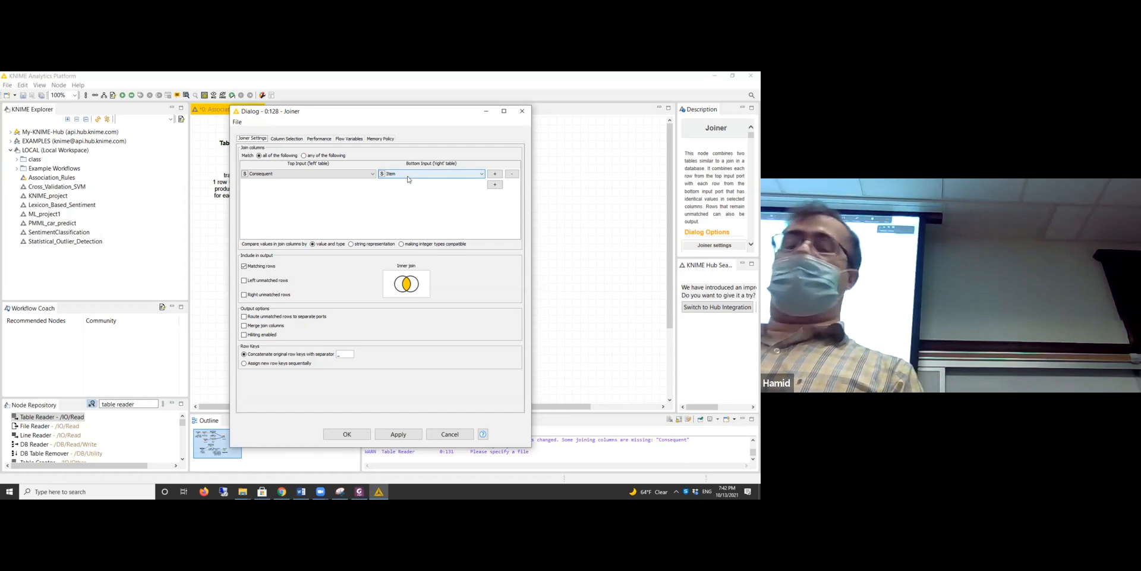
{"action": "left_click", "coordinate": [345, 434]}
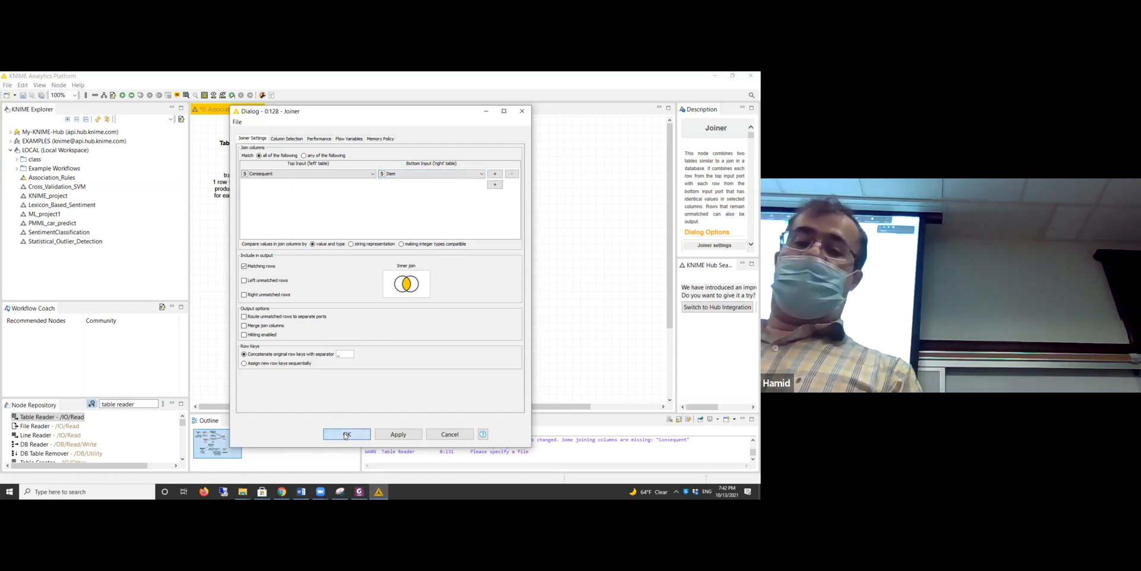
{"action": "right_click", "coordinate": [496, 195]}
{"action": "left_click", "coordinate": [519, 207]}
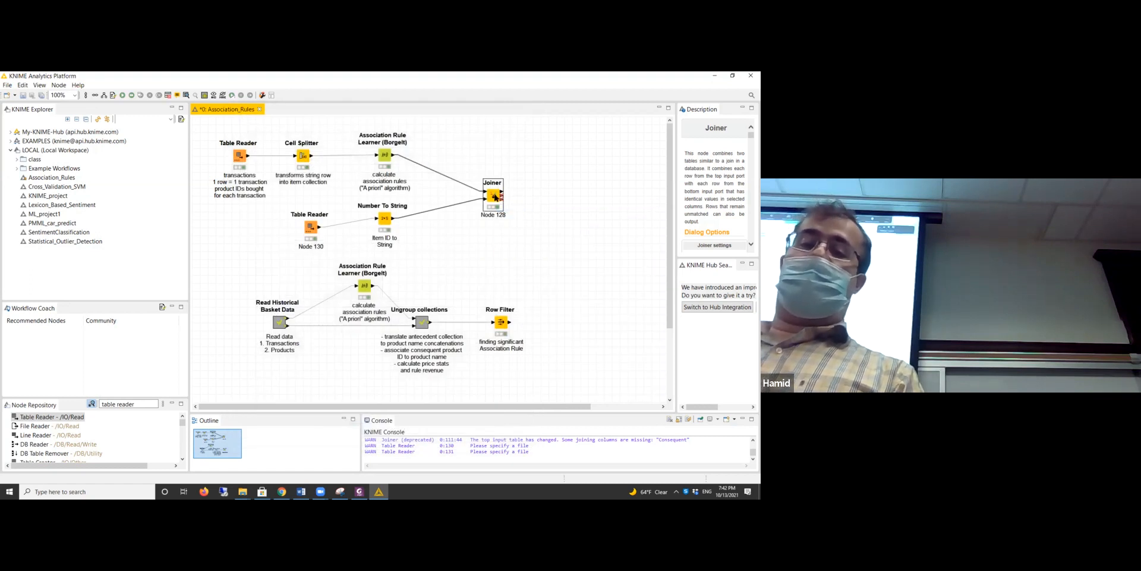
- View the Joiner's join result with the Consequent and ProductName columns widened, and close the table
{"action": "right_click", "coordinate": [495, 197]}
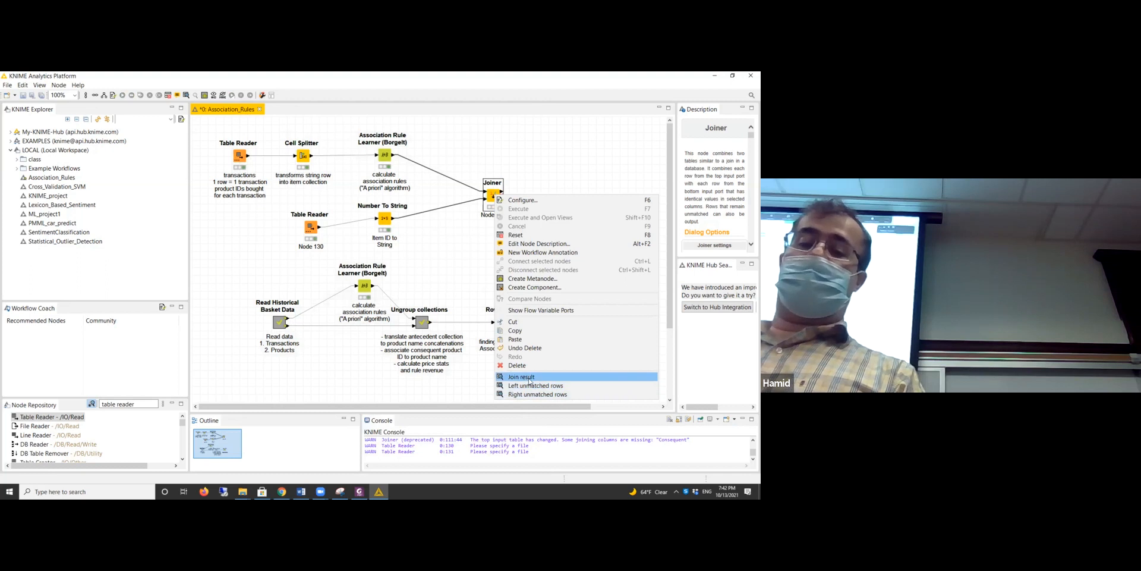
{"action": "left_click", "coordinate": [521, 377]}
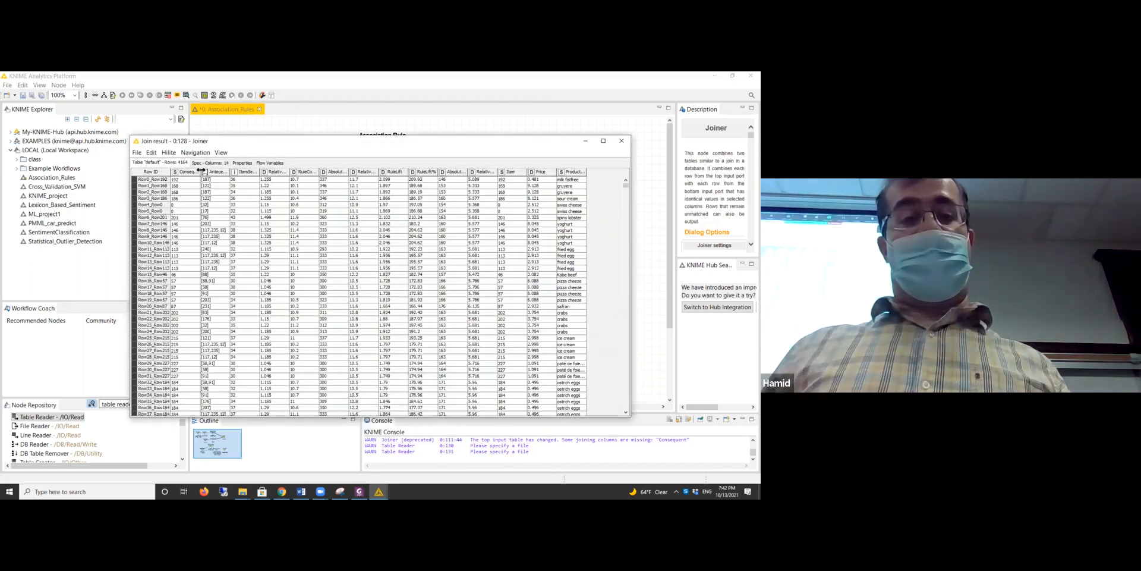
{"action": "left_click_drag", "start_coordinate": [201, 171], "coordinate": [225, 171]}
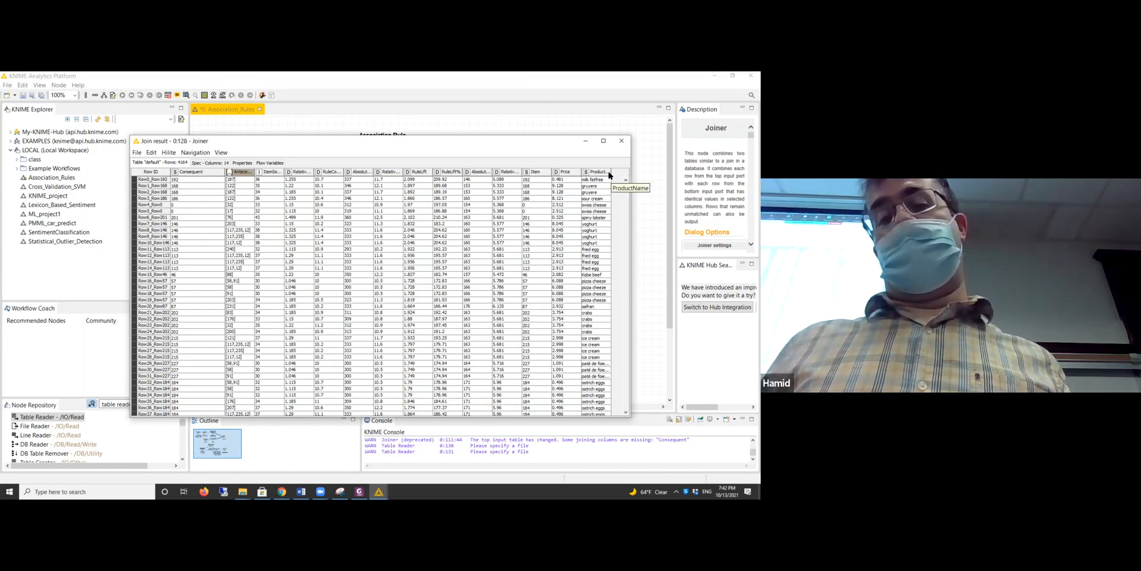
{"action": "left_click_drag", "start_coordinate": [612, 172], "coordinate": [680, 173]}
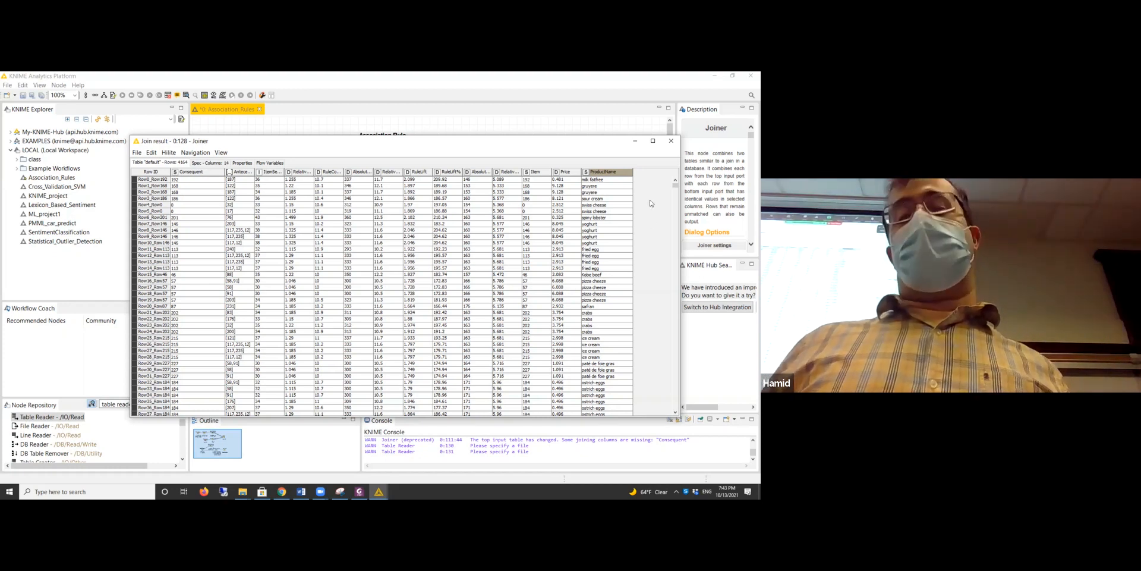
{"action": "left_click", "coordinate": [672, 142]}
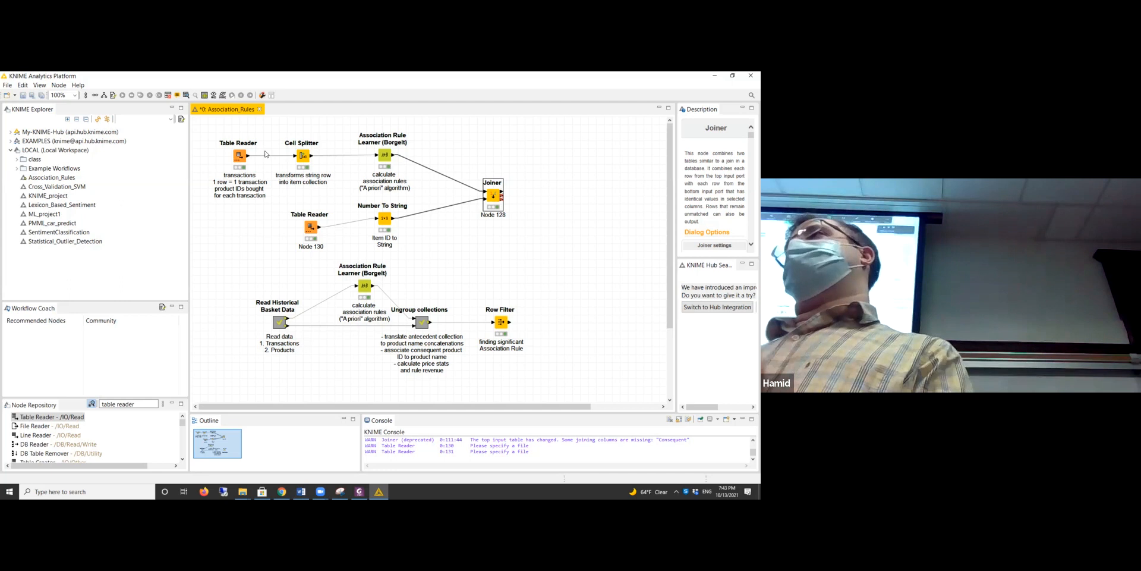
- Examine the Joiner's join result once more and close it
{"action": "right_click", "coordinate": [497, 198]}
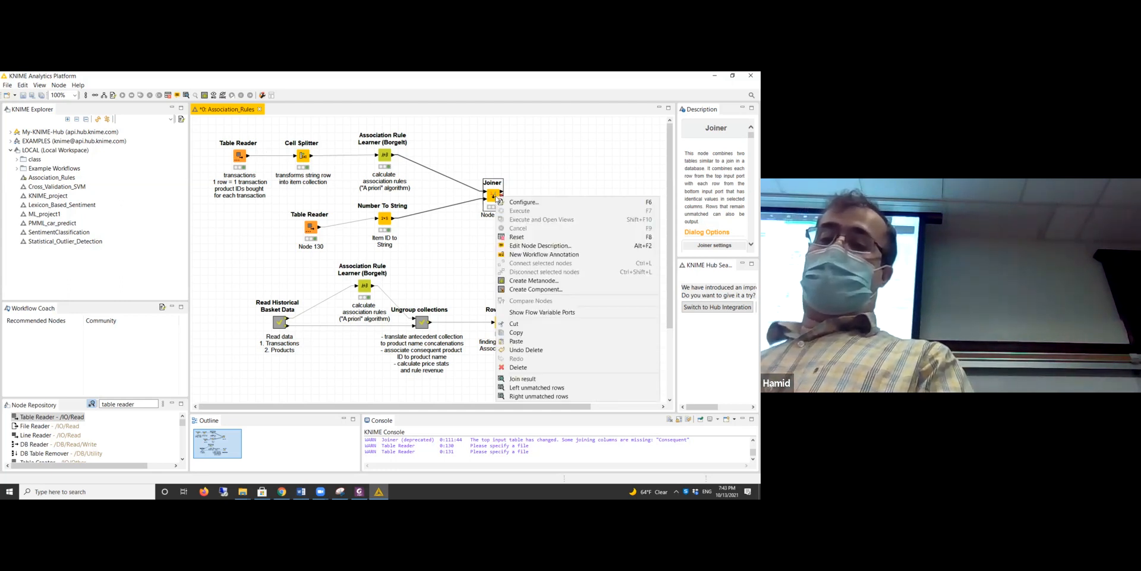
{"action": "left_click", "coordinate": [523, 379]}
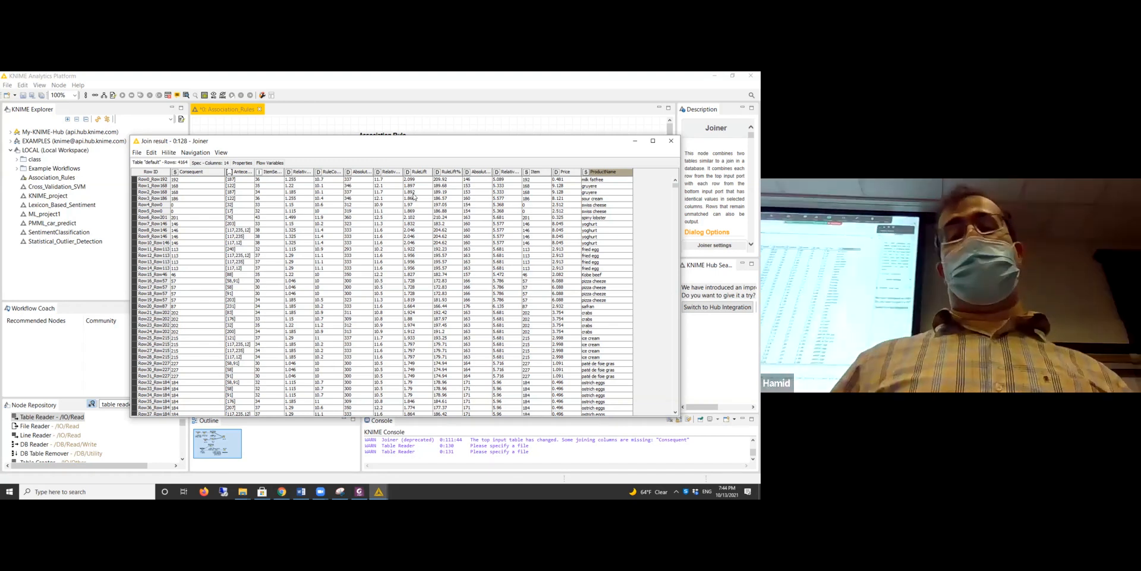
{"action": "left_click", "coordinate": [672, 142]}
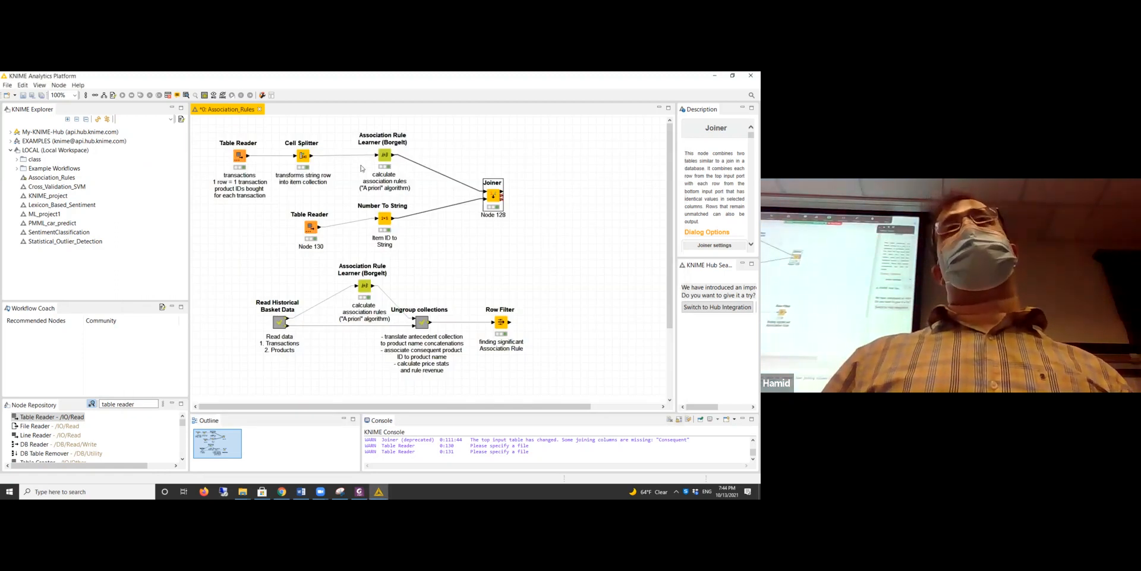
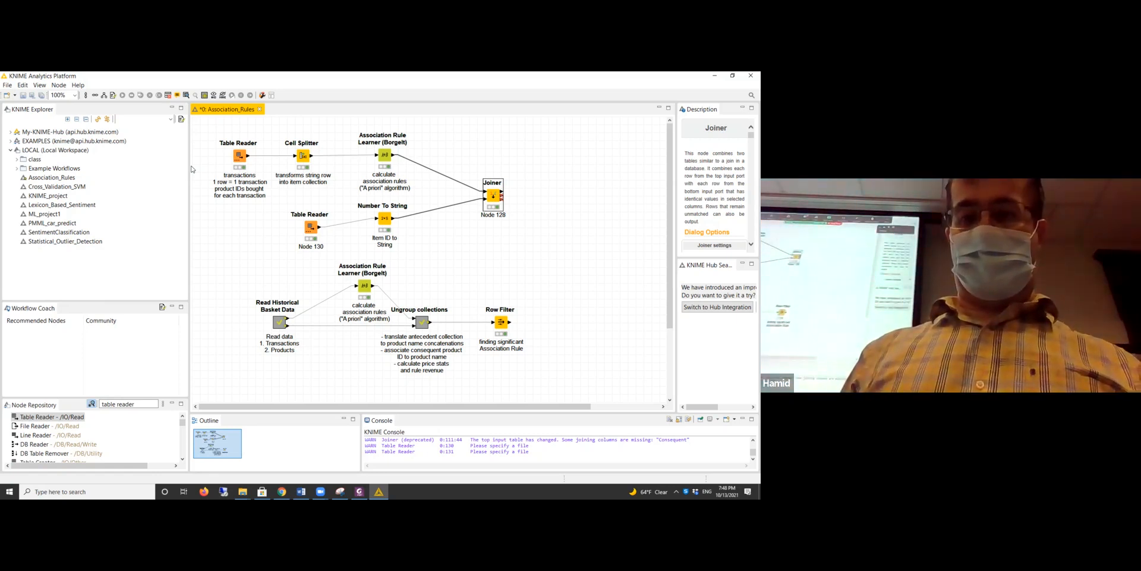
{"action": "left_click", "coordinate": [283, 72]}
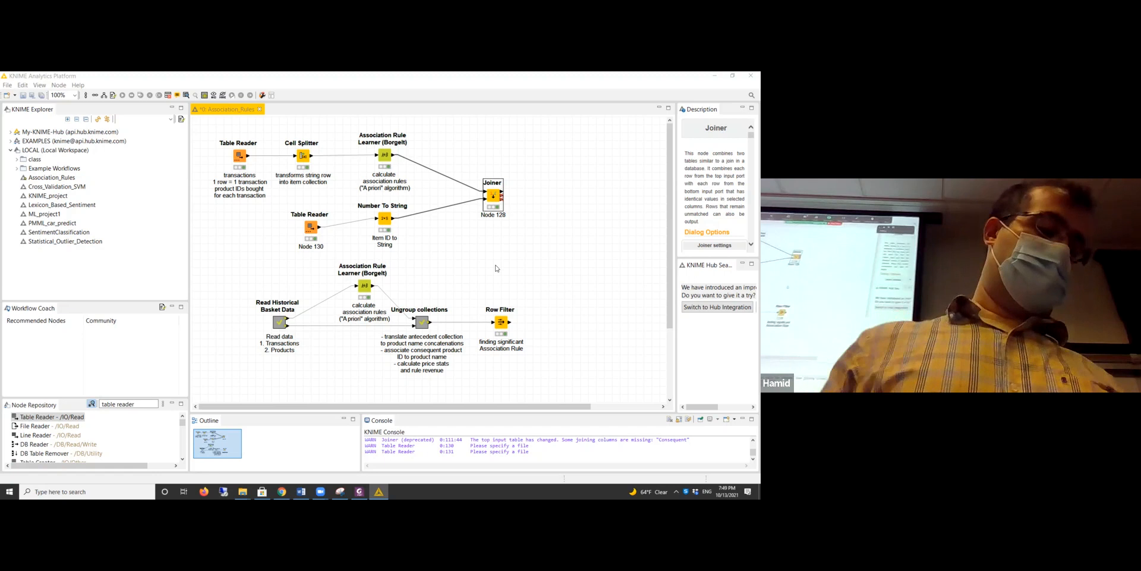
- Open the Read Historical Basket Data metanode and review its Cell Splitter configuration, closing the dialog
{"action": "double_click", "coordinate": [277, 327]}
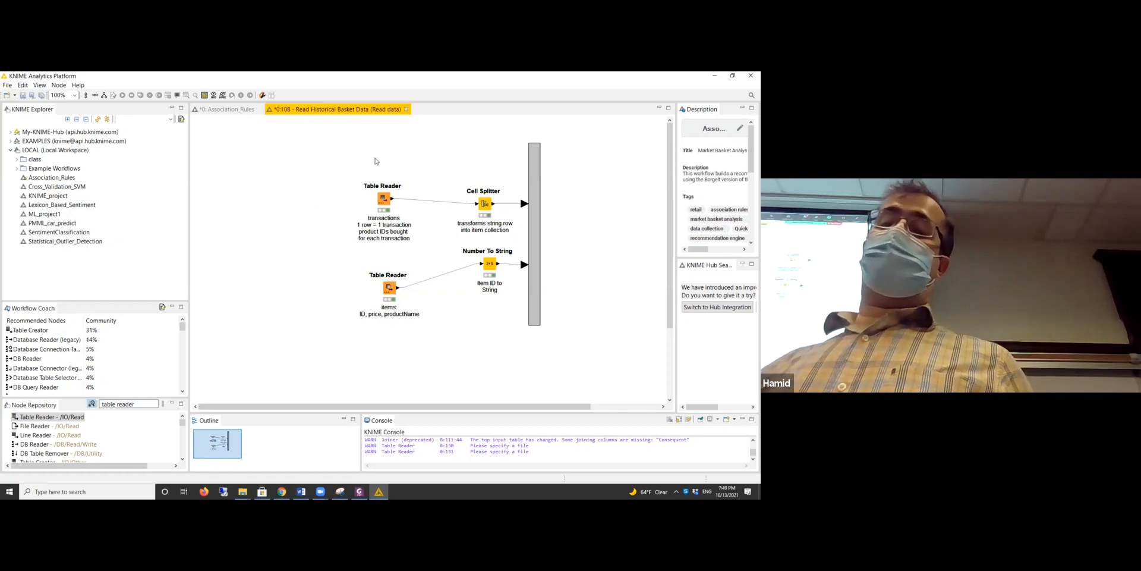
{"action": "double_click", "coordinate": [487, 204]}
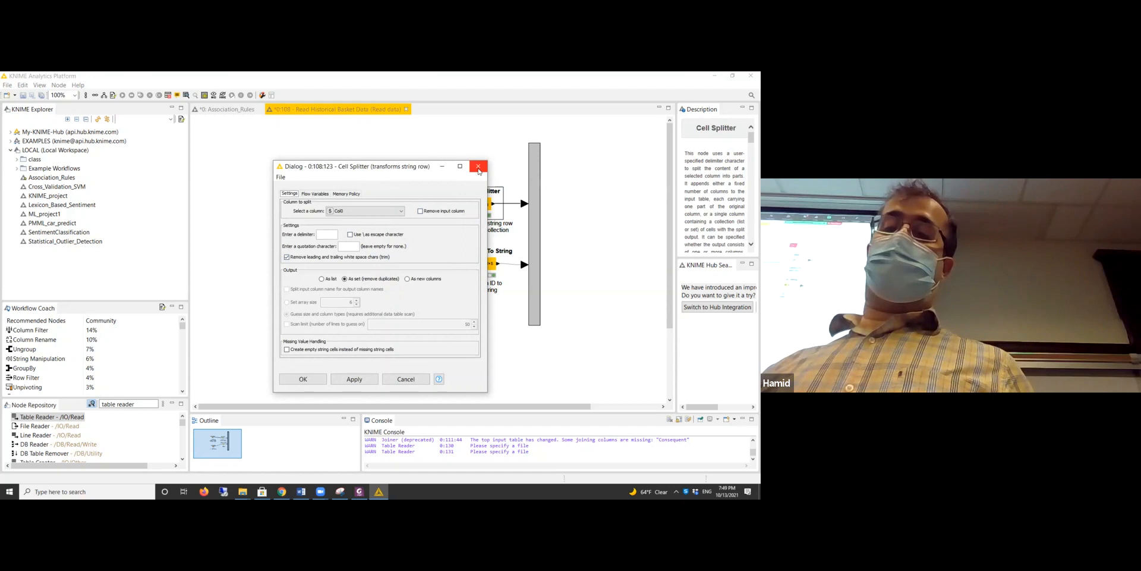
{"action": "left_click", "coordinate": [478, 166]}
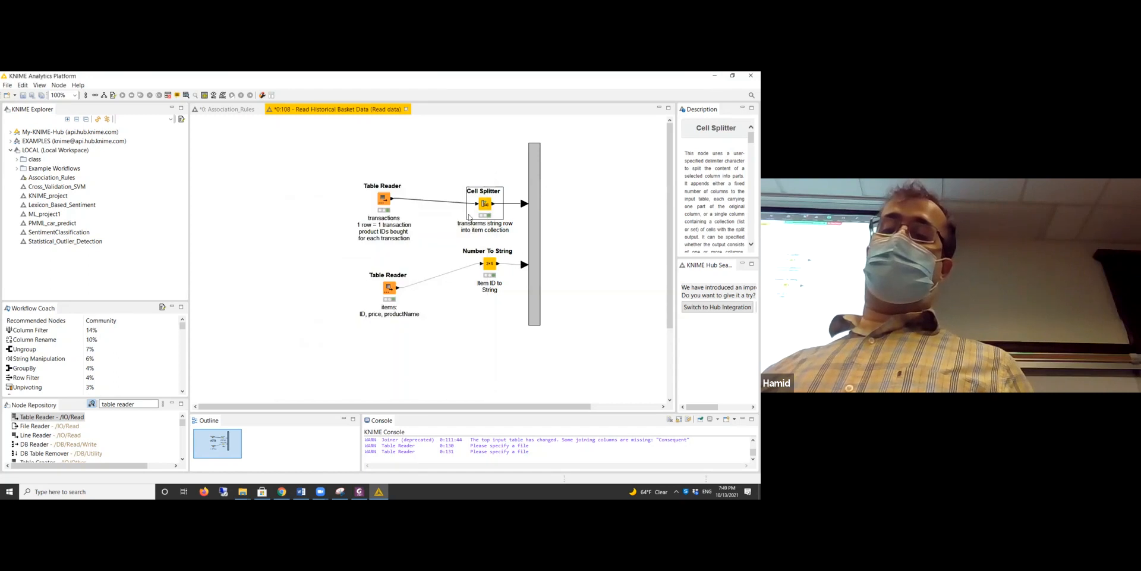
- Close the Read Historical Basket Data metanode and view the lower Association Rule Learner's rules table with the Antecedent, support and confidence columns widened
{"action": "double_click", "coordinate": [485, 266]}
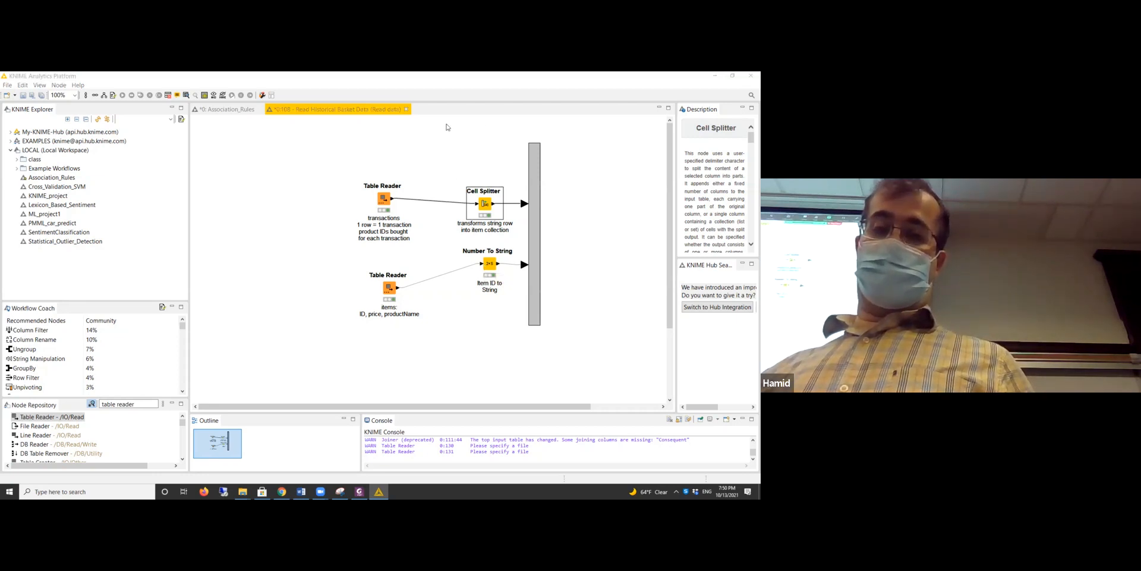
{"action": "left_click", "coordinate": [407, 109]}
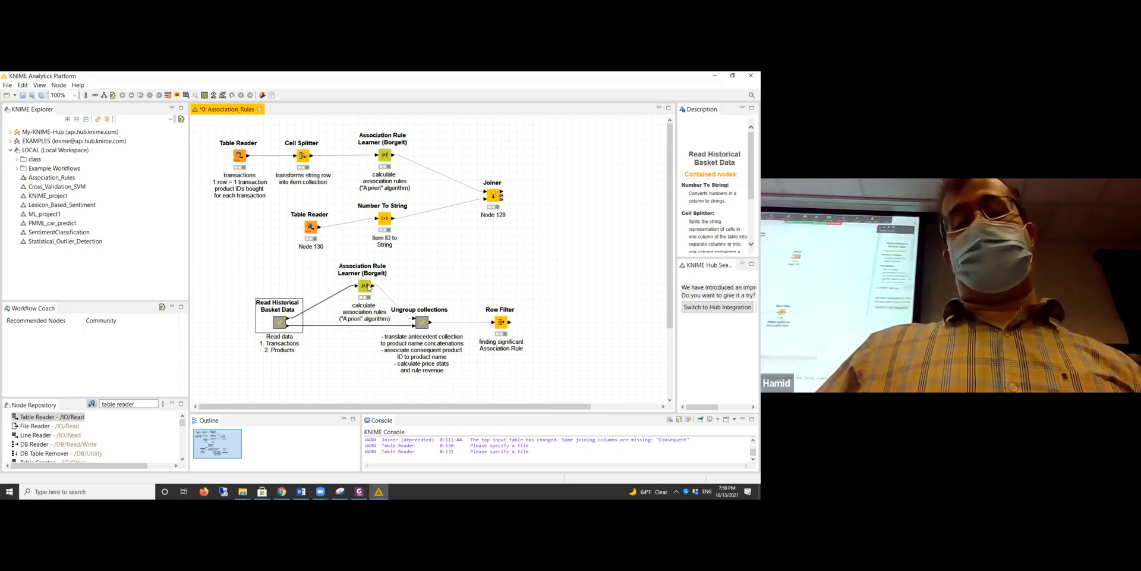
{"action": "right_click", "coordinate": [369, 287]}
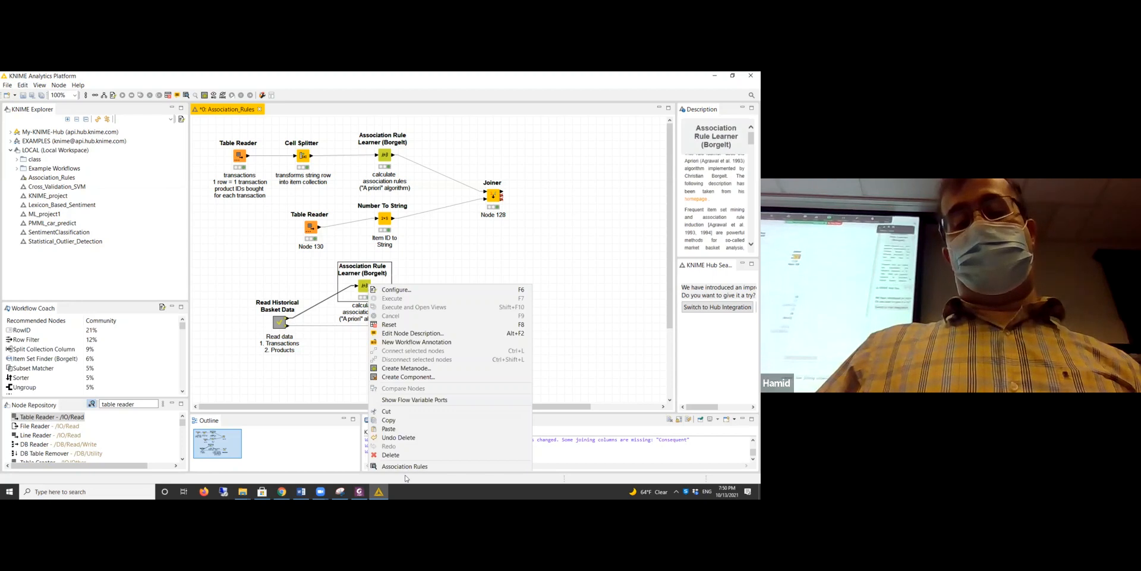
{"action": "left_click", "coordinate": [404, 467]}
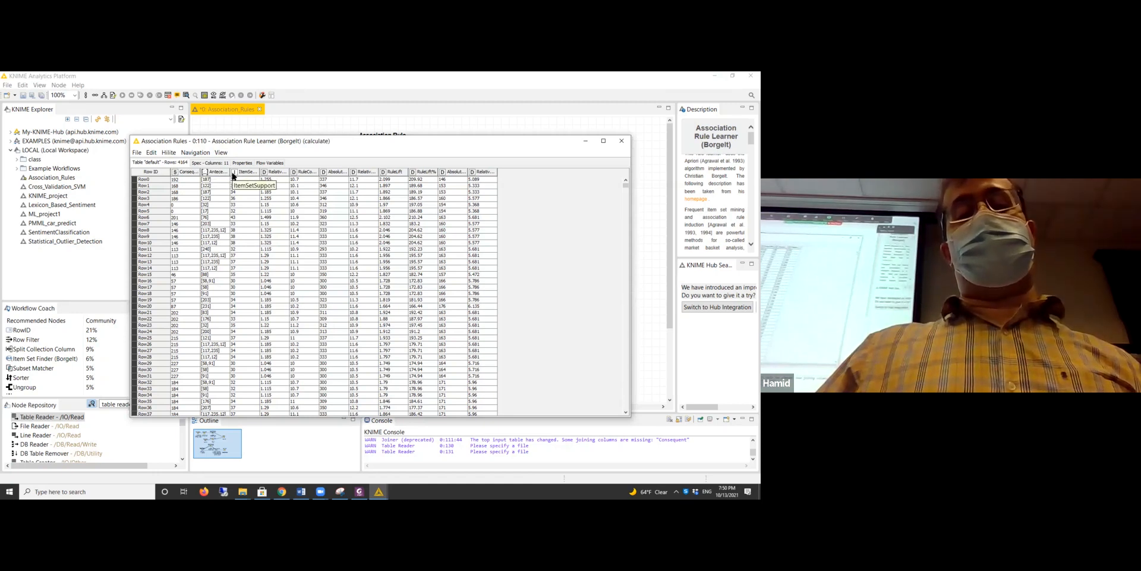
{"action": "left_click_drag", "start_coordinate": [233, 175], "coordinate": [253, 174]}
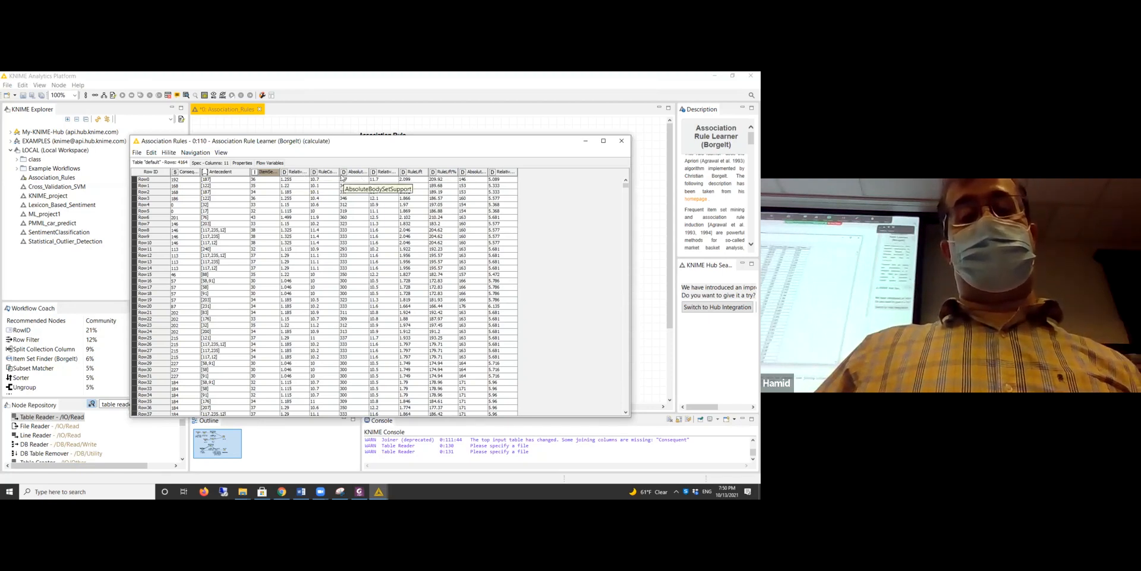
{"action": "left_click_drag", "start_coordinate": [338, 172], "coordinate": [390, 172]}
{"action": "left_click_drag", "start_coordinate": [309, 171], "coordinate": [354, 171]}
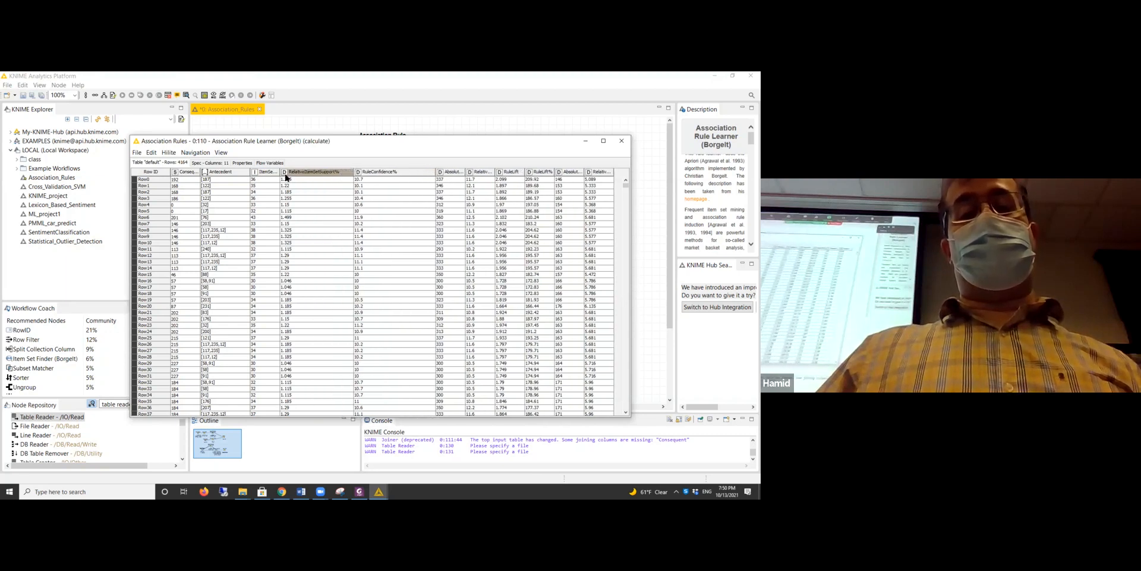
{"action": "left_click_drag", "start_coordinate": [279, 172], "coordinate": [315, 172]}
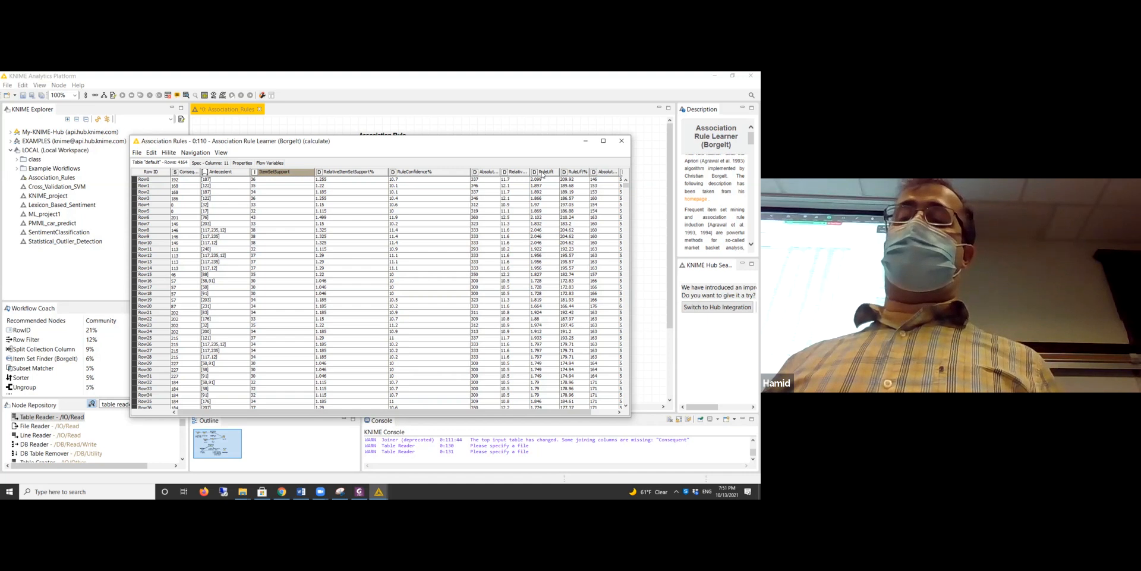
{"action": "left_click", "coordinate": [621, 141]}
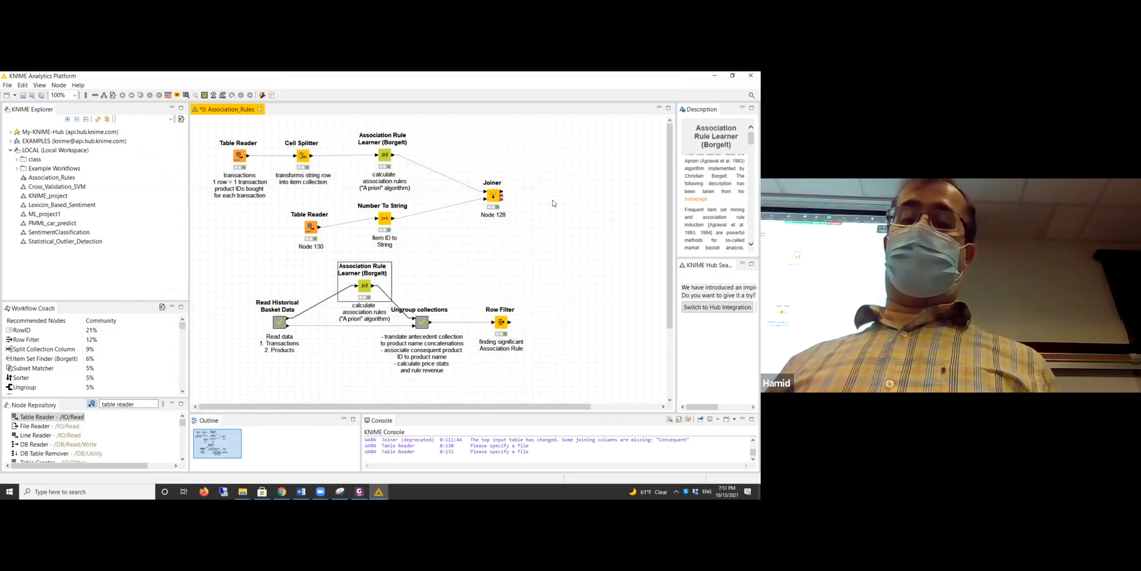
- Open the Ungroup collections metanode and review the RowID node's configuration, closing the dialog without changes
{"action": "double_click", "coordinate": [422, 322]}
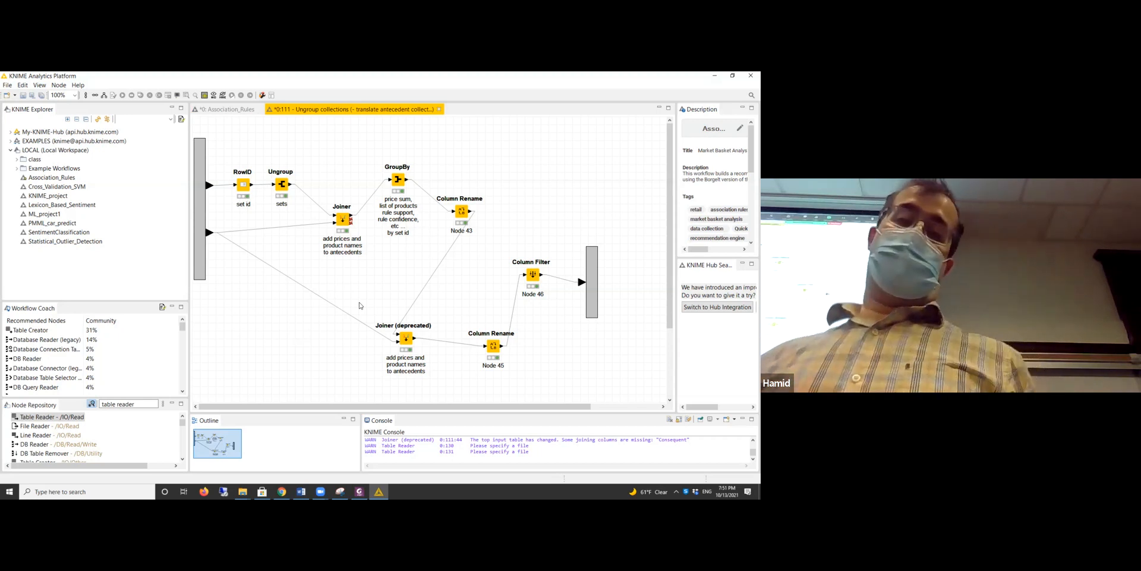
{"action": "double_click", "coordinate": [243, 185]}
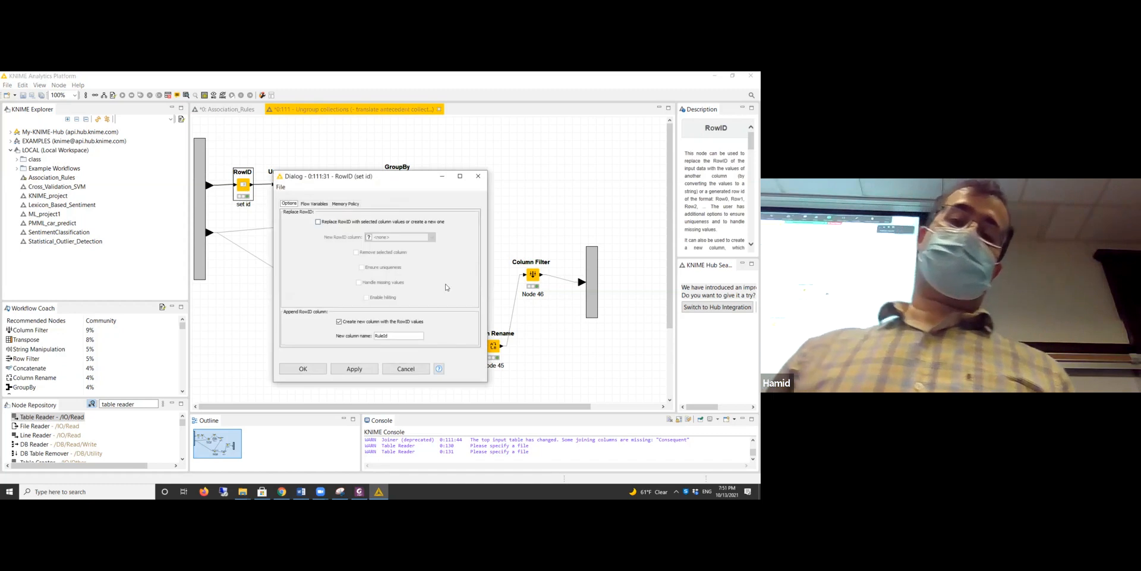
{"action": "left_click", "coordinate": [478, 176]}
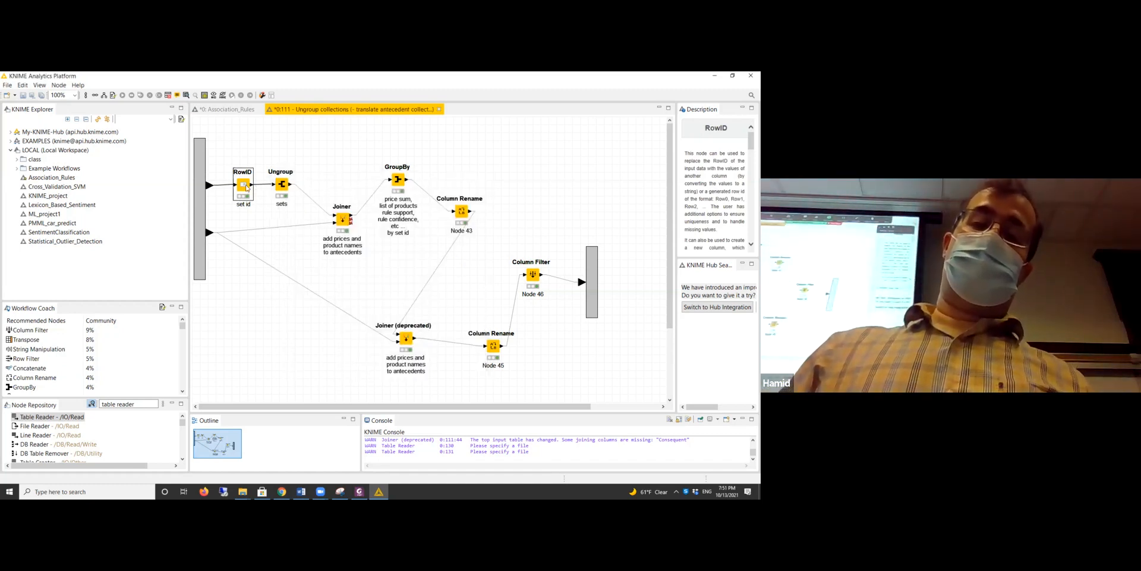
{"action": "double_click", "coordinate": [243, 185]}
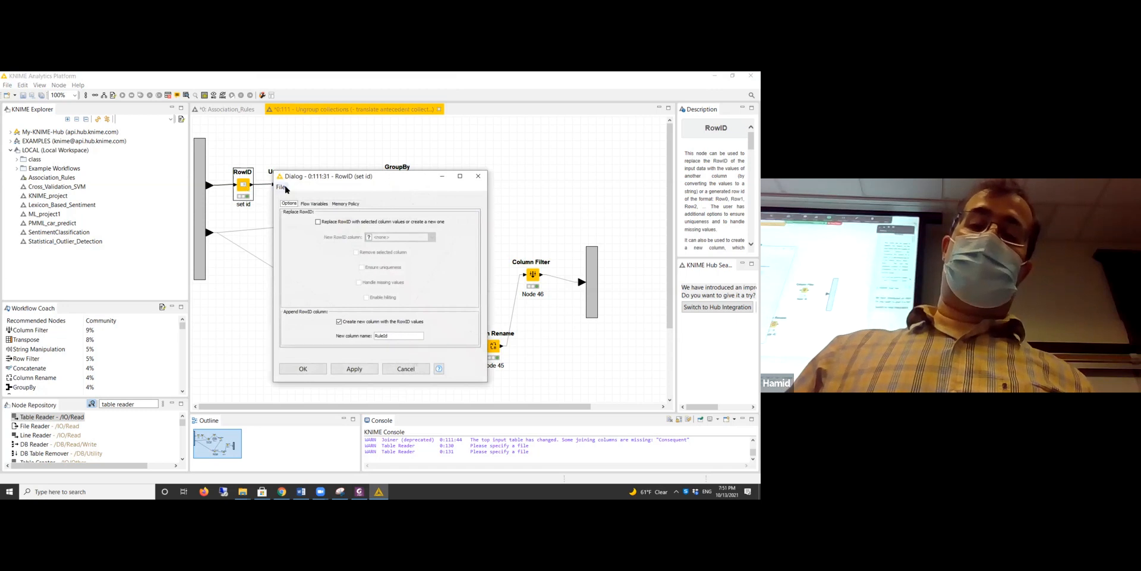
{"action": "left_click", "coordinate": [478, 176]}
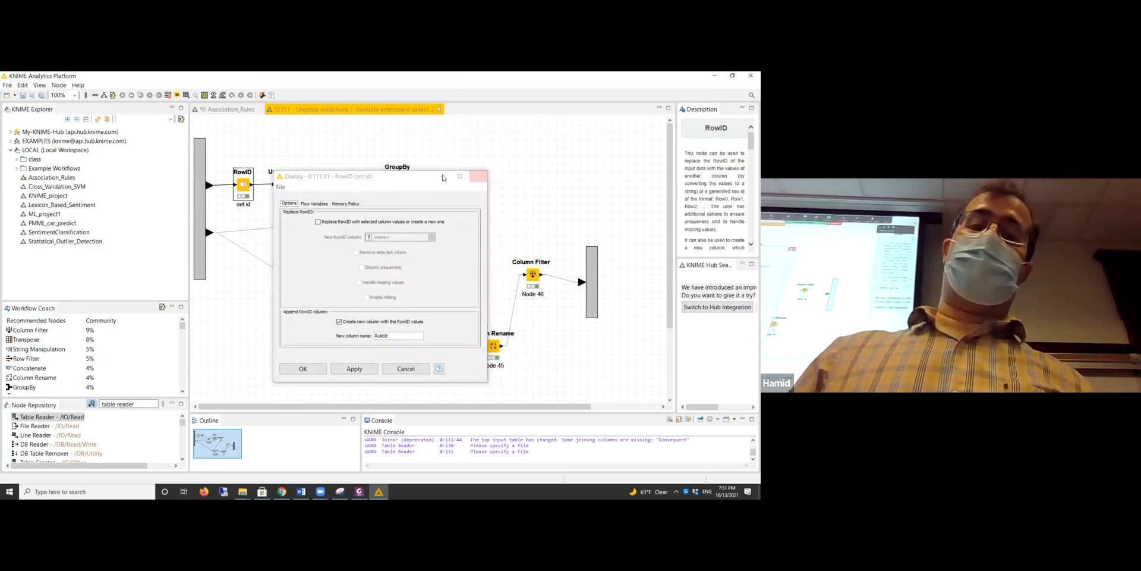
- View the RowID node's processed data, including the added RuleId column, and close the table
{"action": "right_click", "coordinate": [244, 182]}
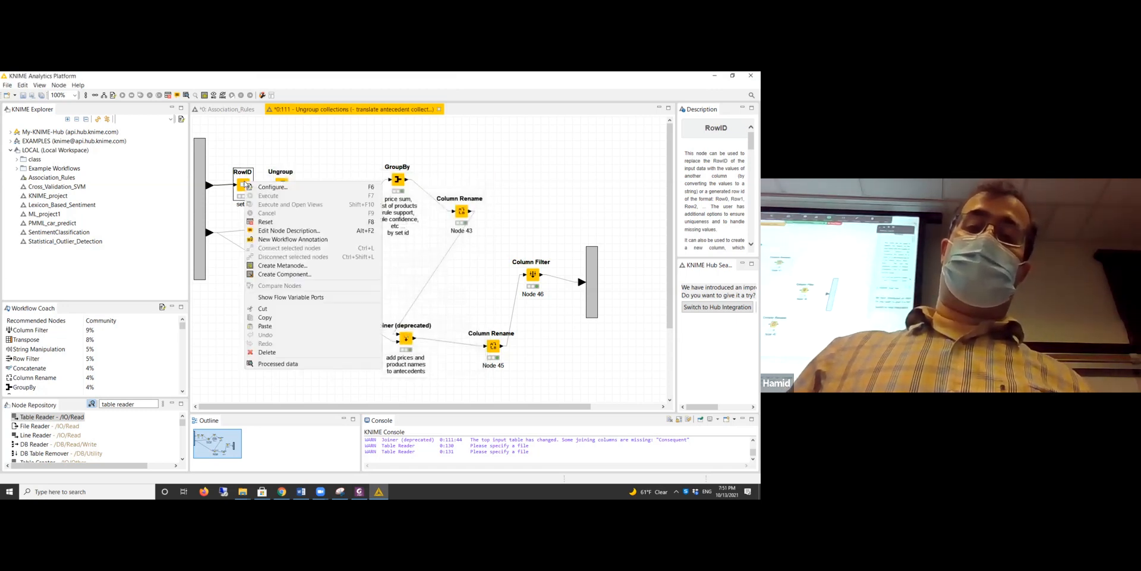
{"action": "left_click", "coordinate": [306, 363]}
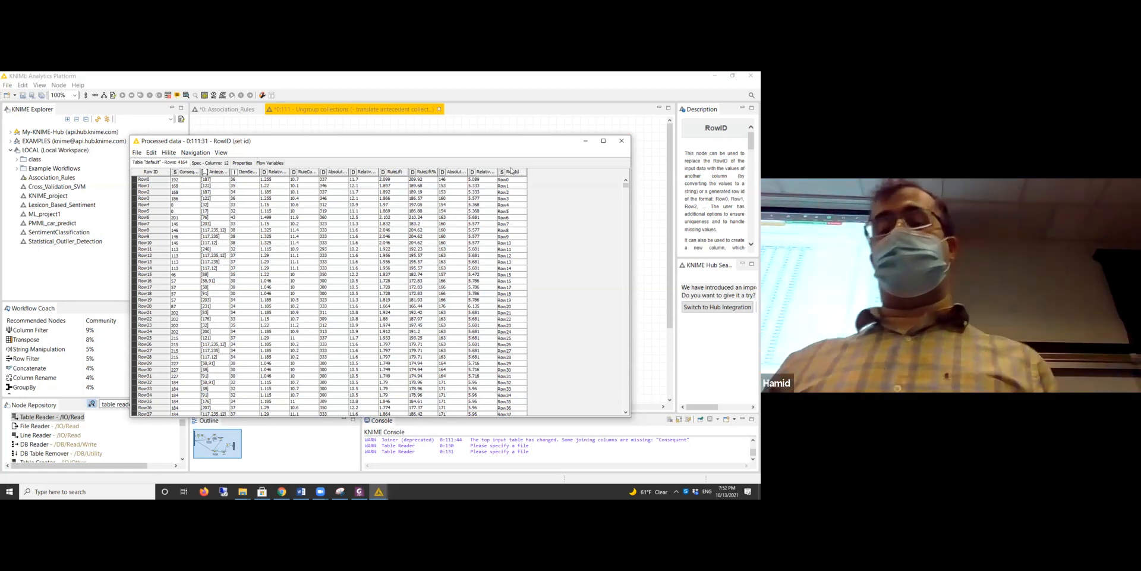
{"action": "left_click", "coordinate": [622, 142]}
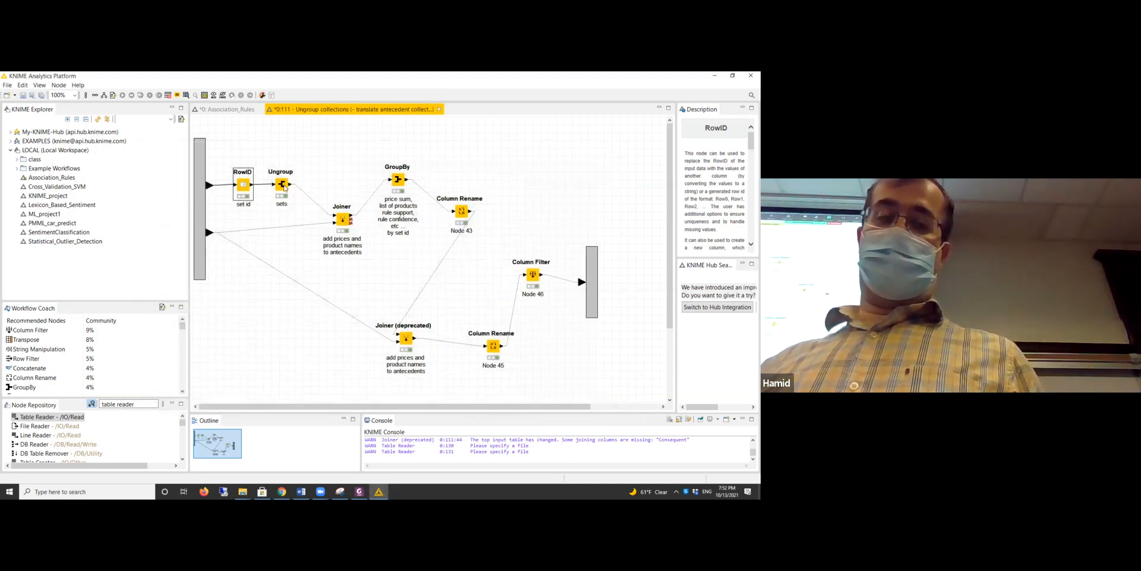
- Review the Ungroup node's collection column selection and recheck the RowID output with the Antecedent column widened, closing both windows
{"action": "double_click", "coordinate": [283, 186]}
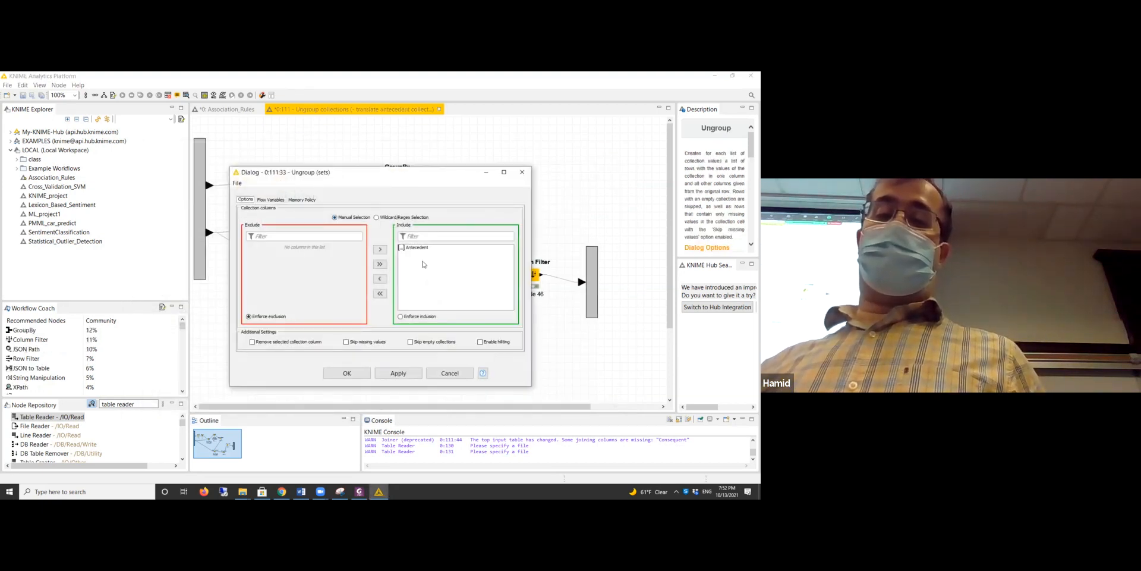
{"action": "left_click", "coordinate": [521, 172]}
{"action": "left_click", "coordinate": [245, 188]}
{"action": "right_click", "coordinate": [246, 188]}
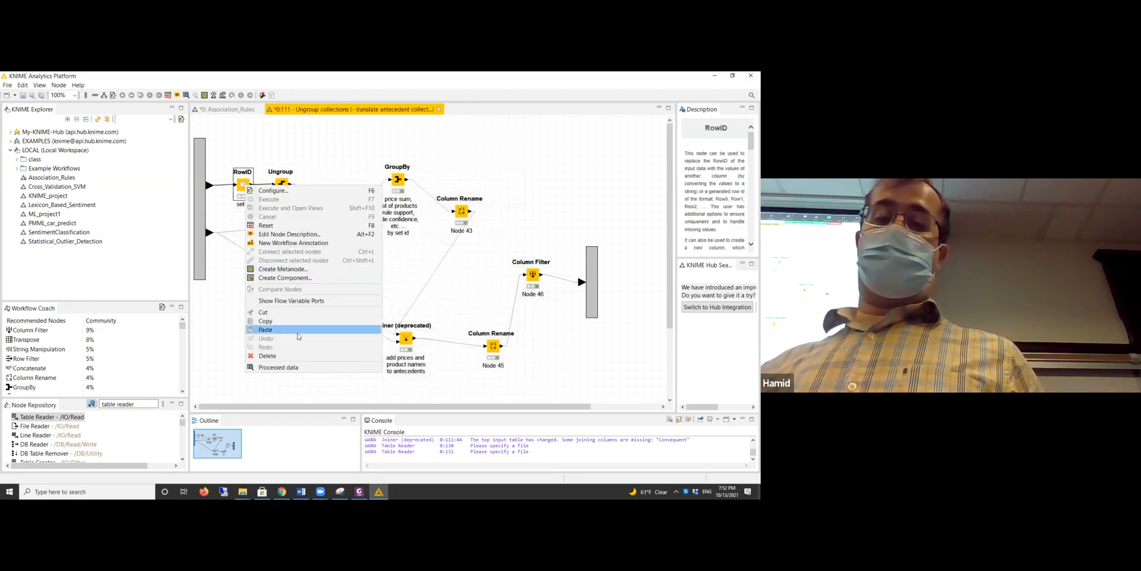
{"action": "left_click", "coordinate": [297, 354]}
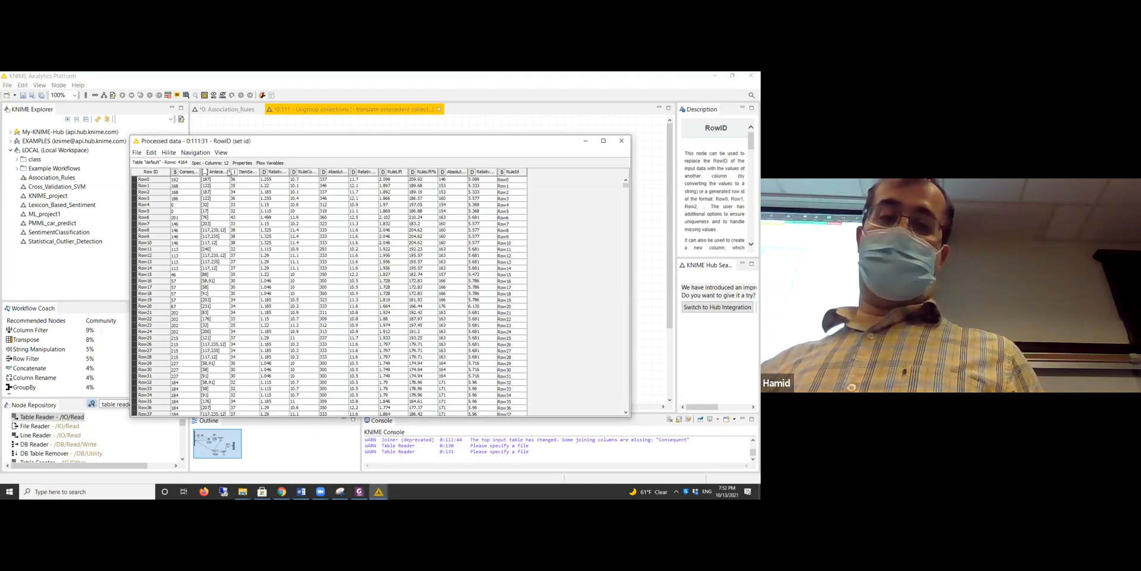
{"action": "left_click_drag", "start_coordinate": [232, 172], "coordinate": [287, 173]}
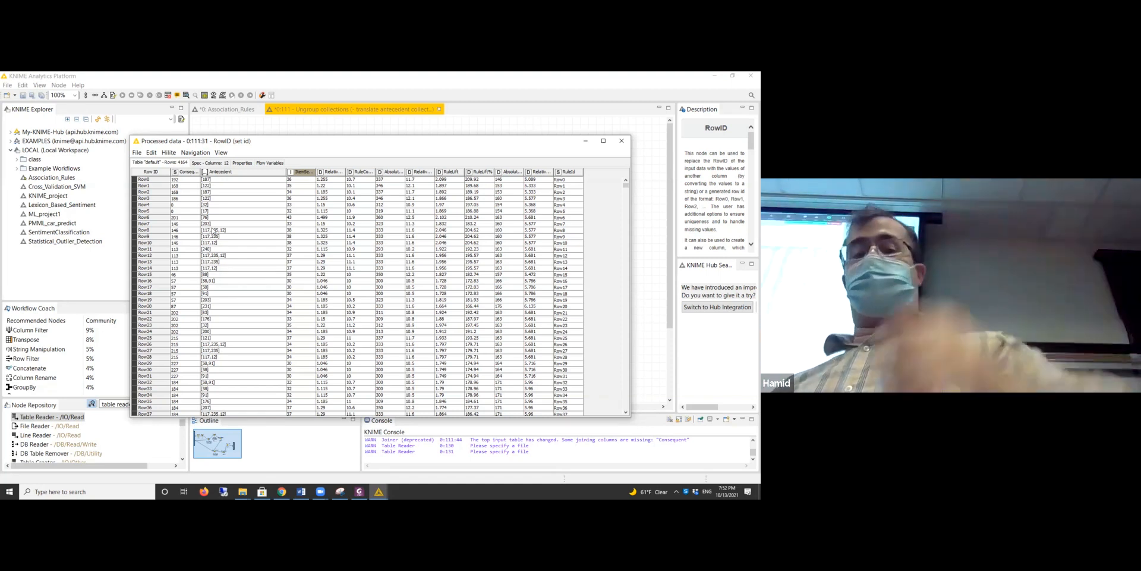
{"action": "left_click", "coordinate": [621, 141]}
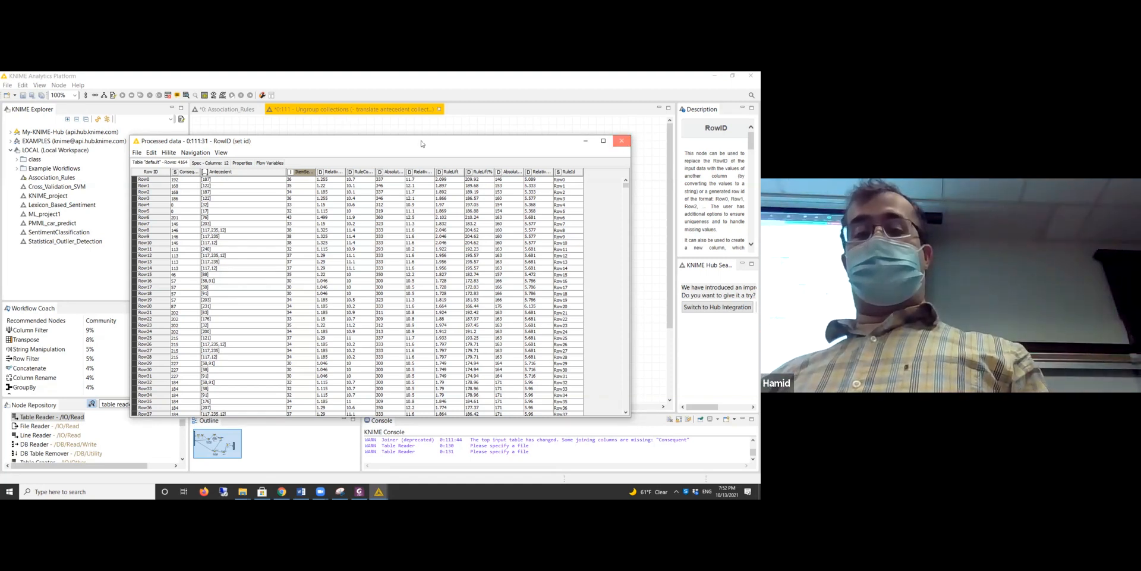
- View the Ungroup node's data table with the Antecedent and Antecedent (#1) columns widened, and close it
{"action": "right_click", "coordinate": [282, 185]}
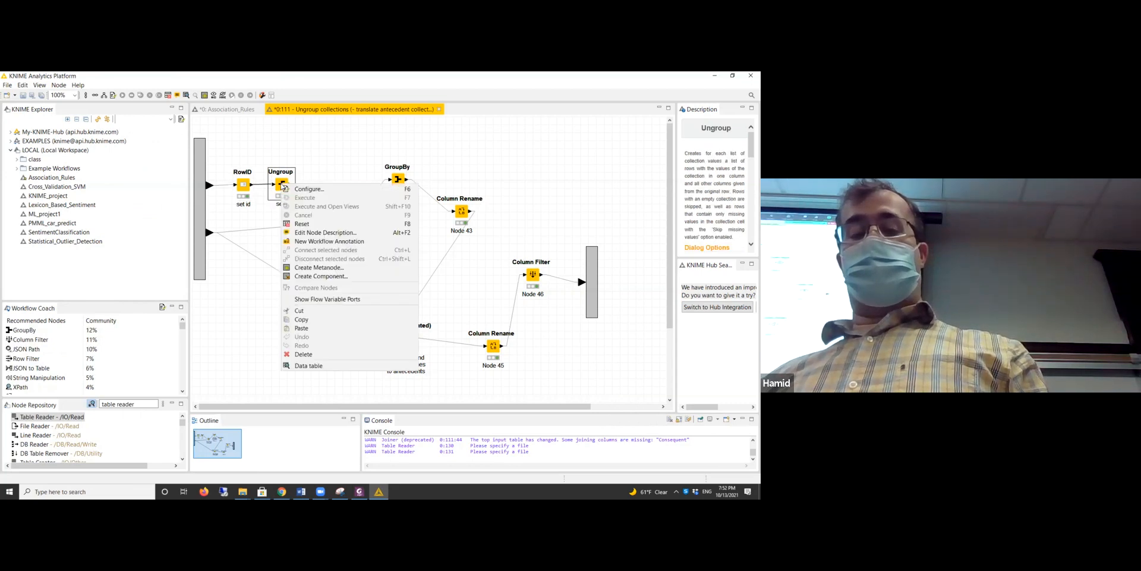
{"action": "left_click", "coordinate": [330, 366]}
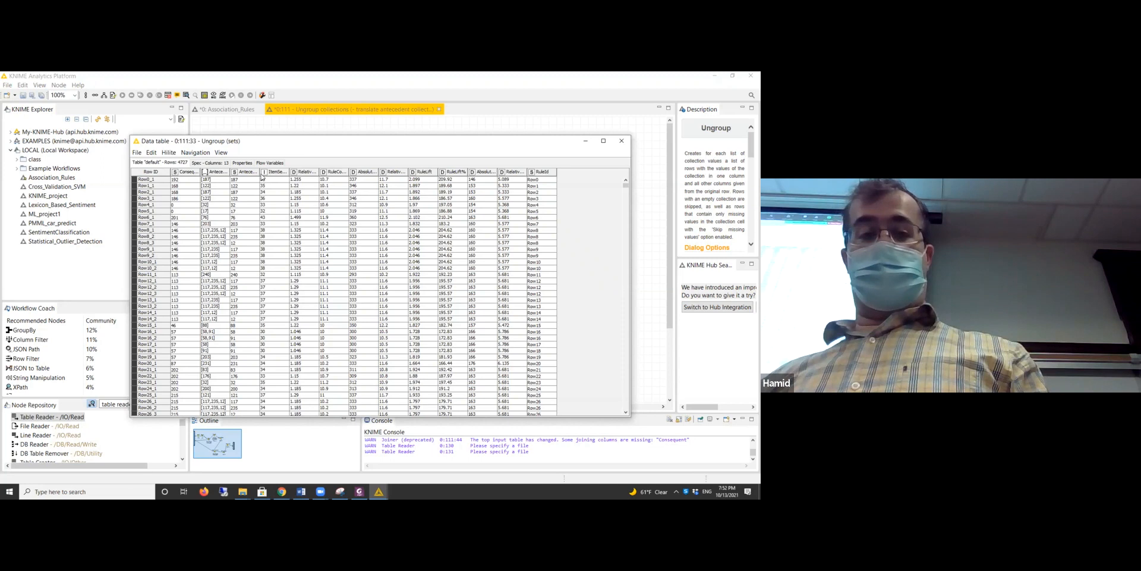
{"action": "left_click_drag", "start_coordinate": [258, 172], "coordinate": [299, 172]}
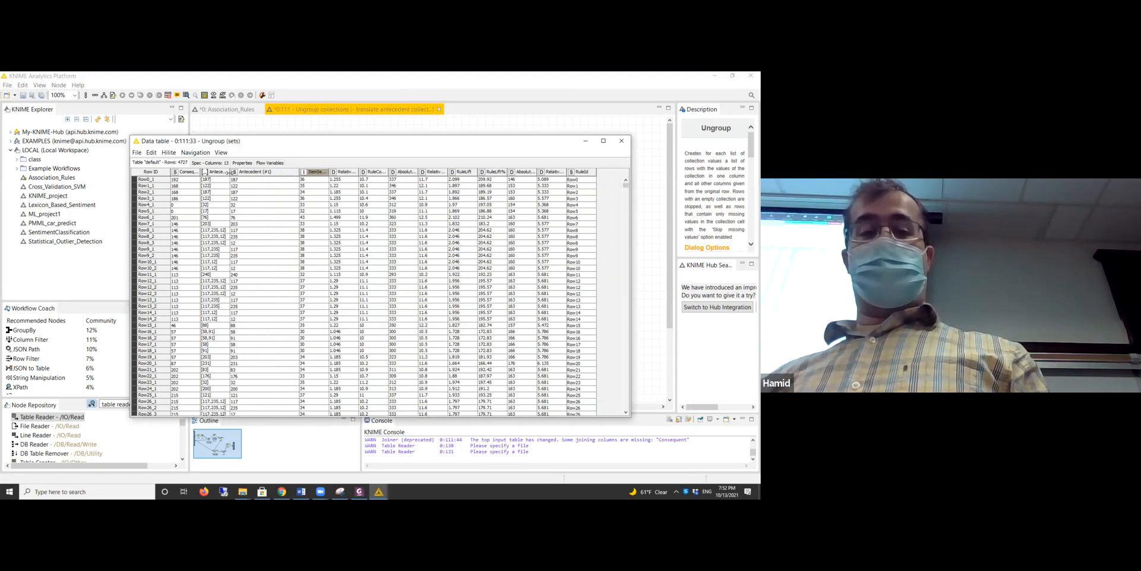
{"action": "left_click_drag", "start_coordinate": [233, 172], "coordinate": [265, 171]}
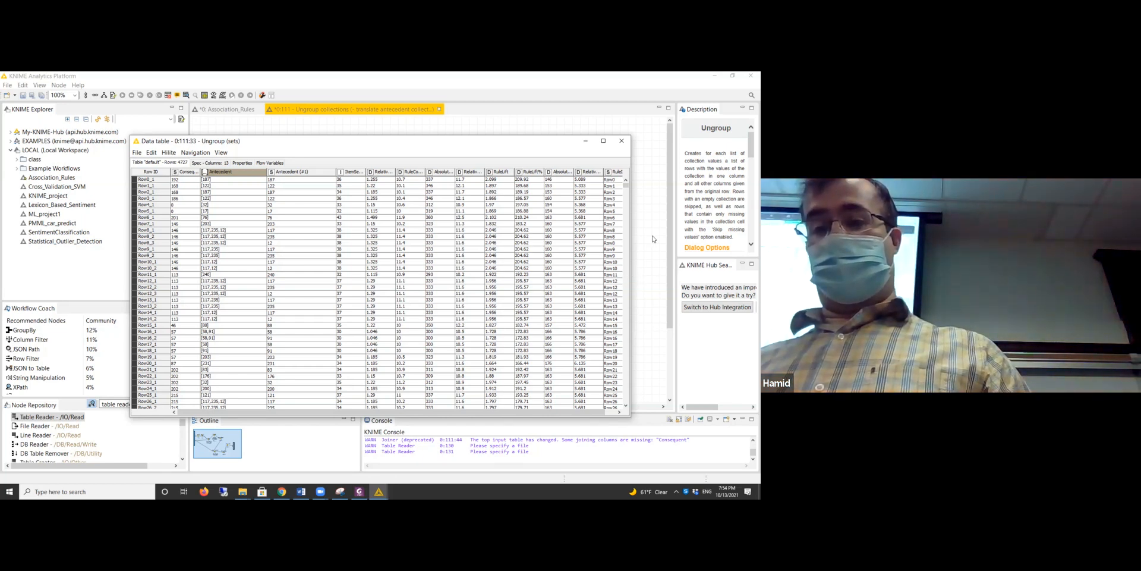
{"action": "left_click_drag", "start_coordinate": [631, 279], "coordinate": [660, 279]}
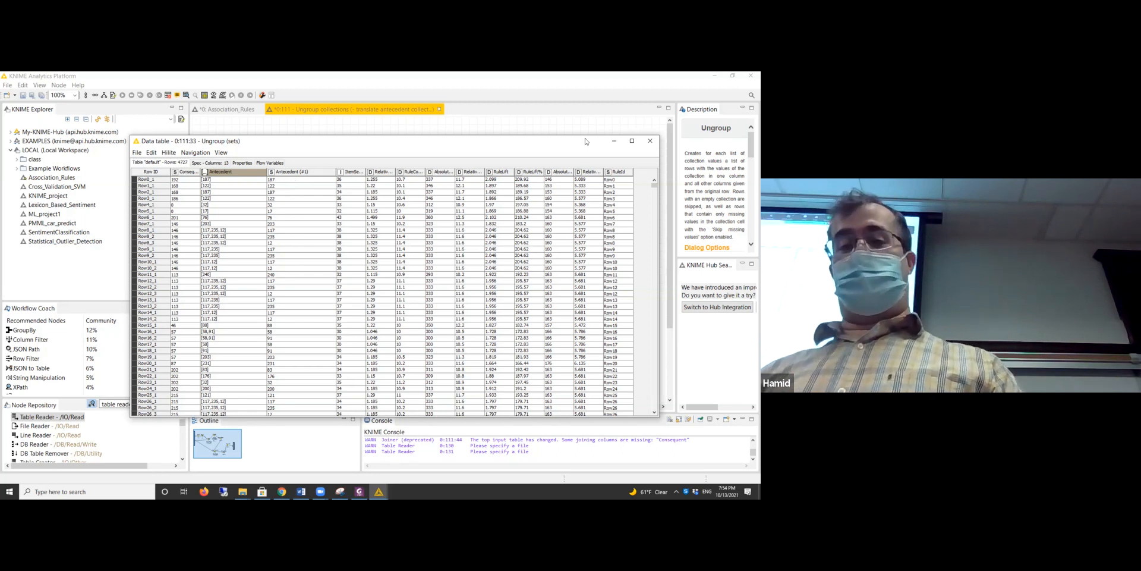
{"action": "left_click", "coordinate": [651, 141]}
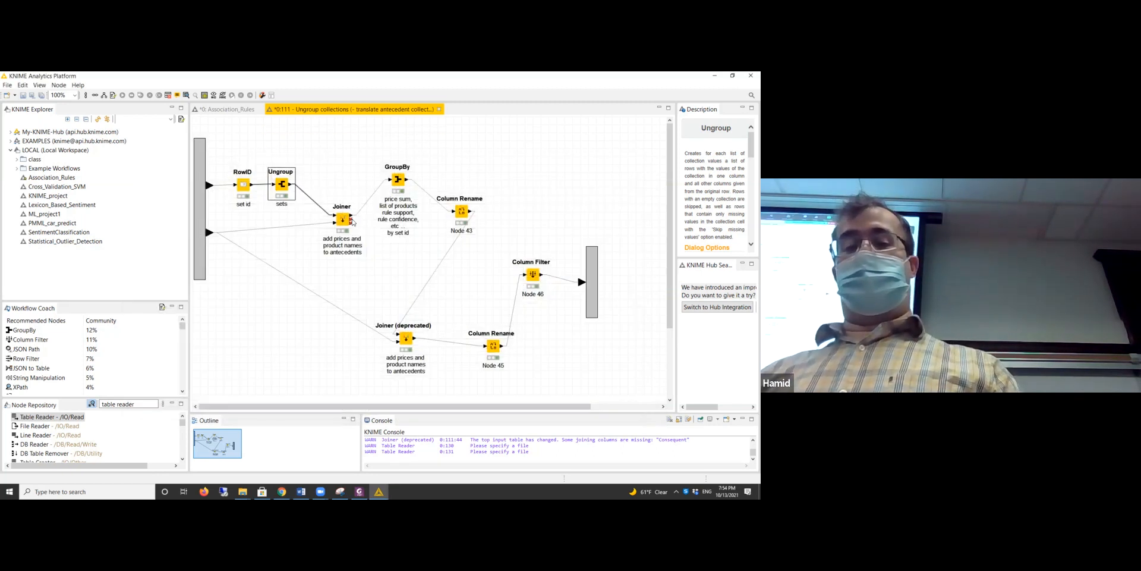
- Review the upper Joiner's join settings in the metanode and view its join result with the Row ID, ProductName and both Antecedent columns widened
{"action": "double_click", "coordinate": [342, 221]}
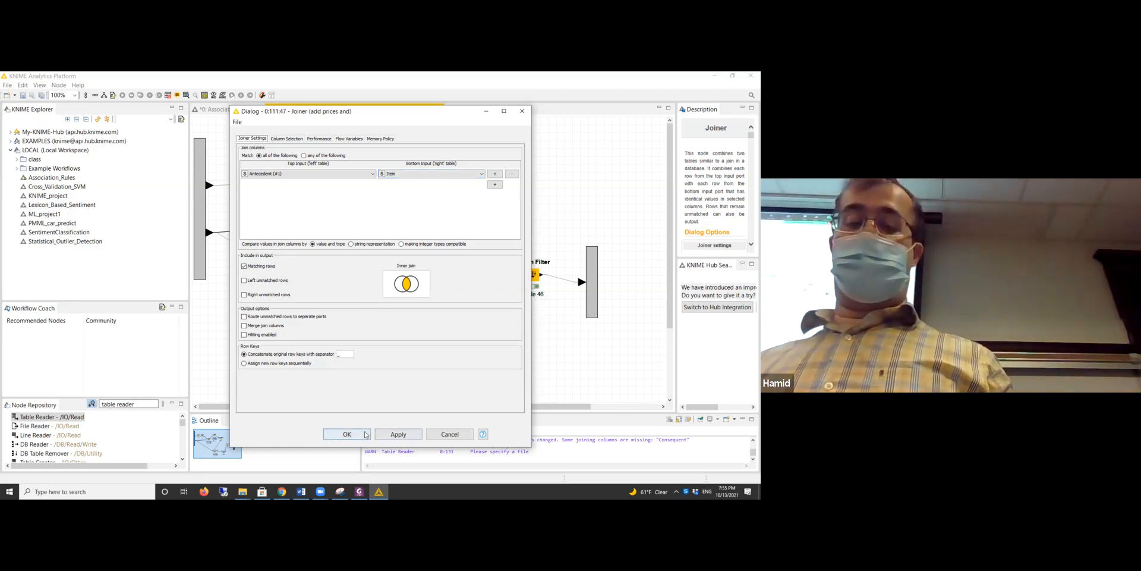
{"action": "left_click", "coordinate": [450, 434]}
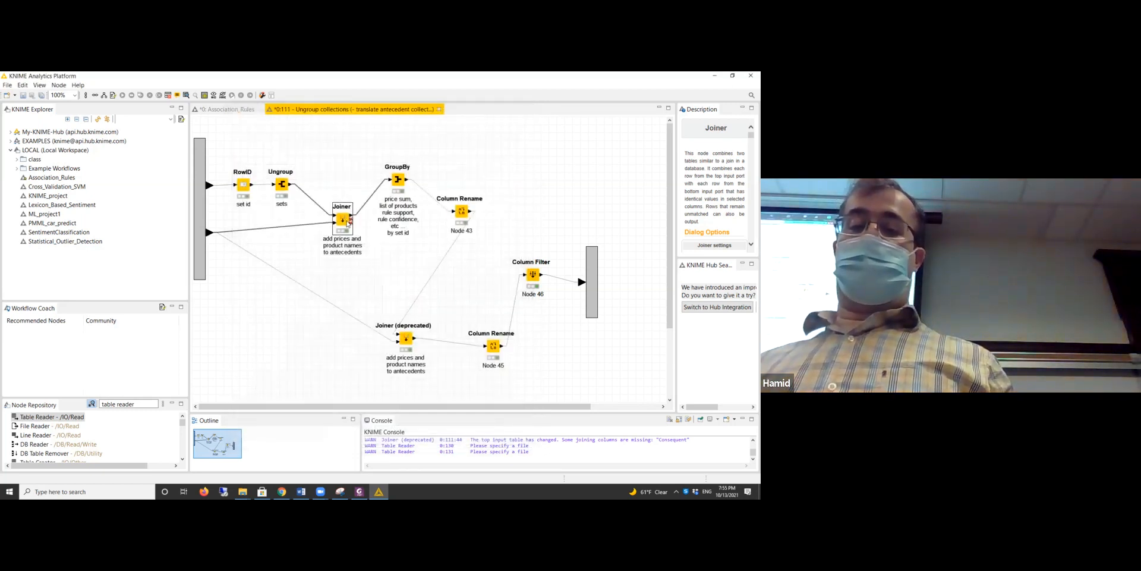
{"action": "right_click", "coordinate": [354, 224]}
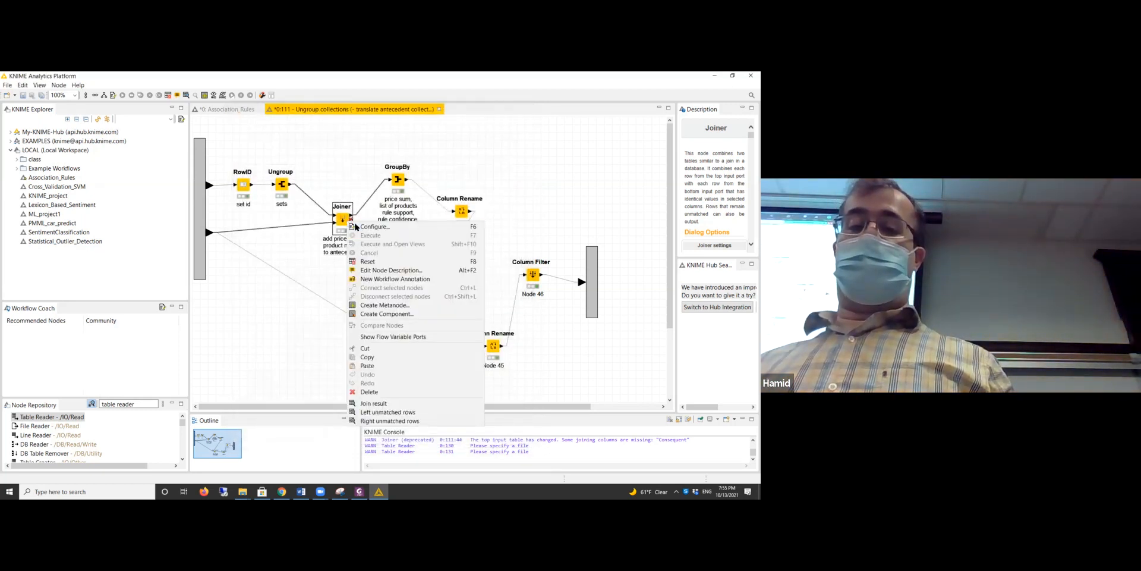
{"action": "left_click", "coordinate": [390, 404]}
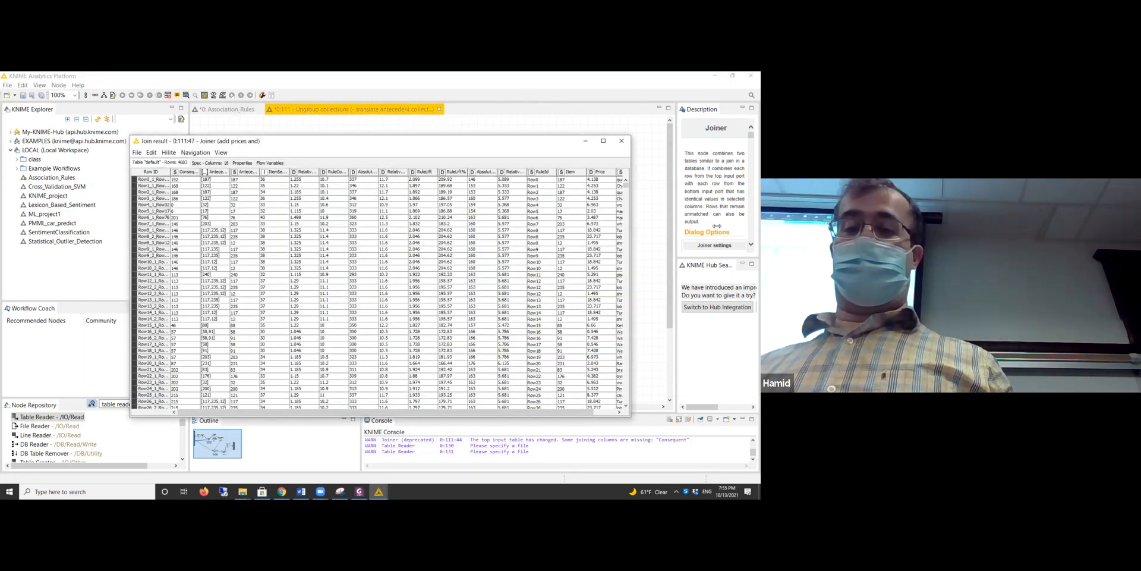
{"action": "left_click_drag", "start_coordinate": [646, 169], "coordinate": [715, 170]}
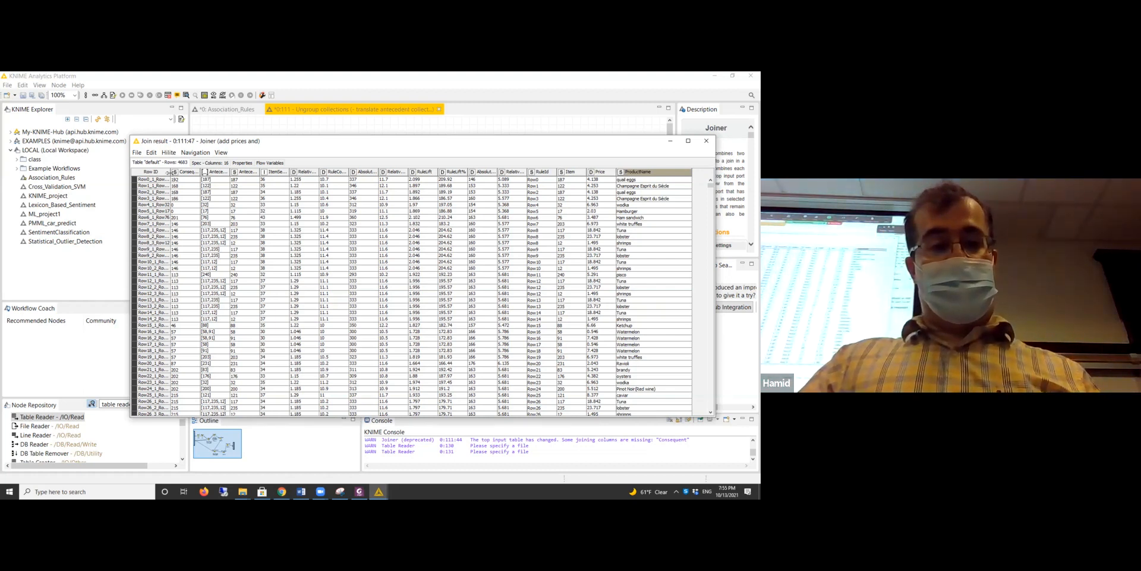
{"action": "left_click_drag", "start_coordinate": [181, 172], "coordinate": [195, 172]}
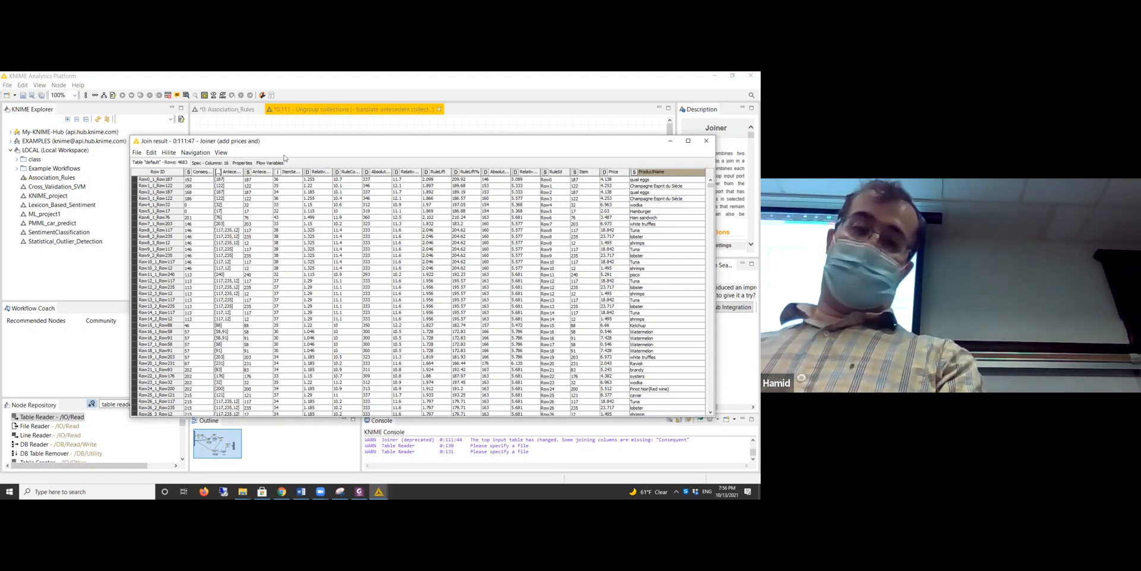
{"action": "left_click_drag", "start_coordinate": [275, 173], "coordinate": [291, 173]}
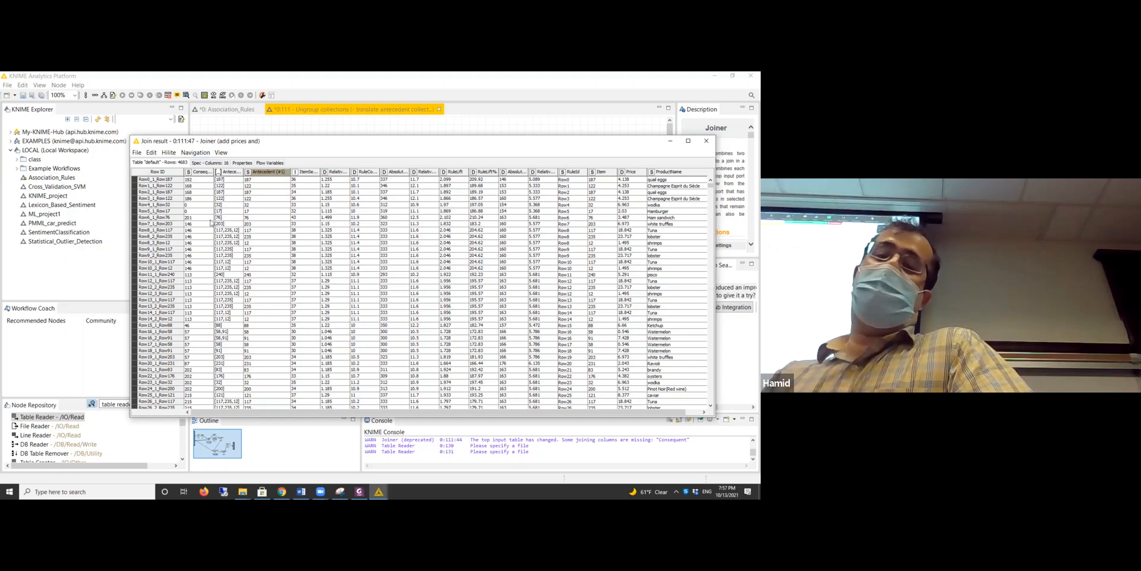
{"action": "left_click_drag", "start_coordinate": [244, 172], "coordinate": [262, 171]}
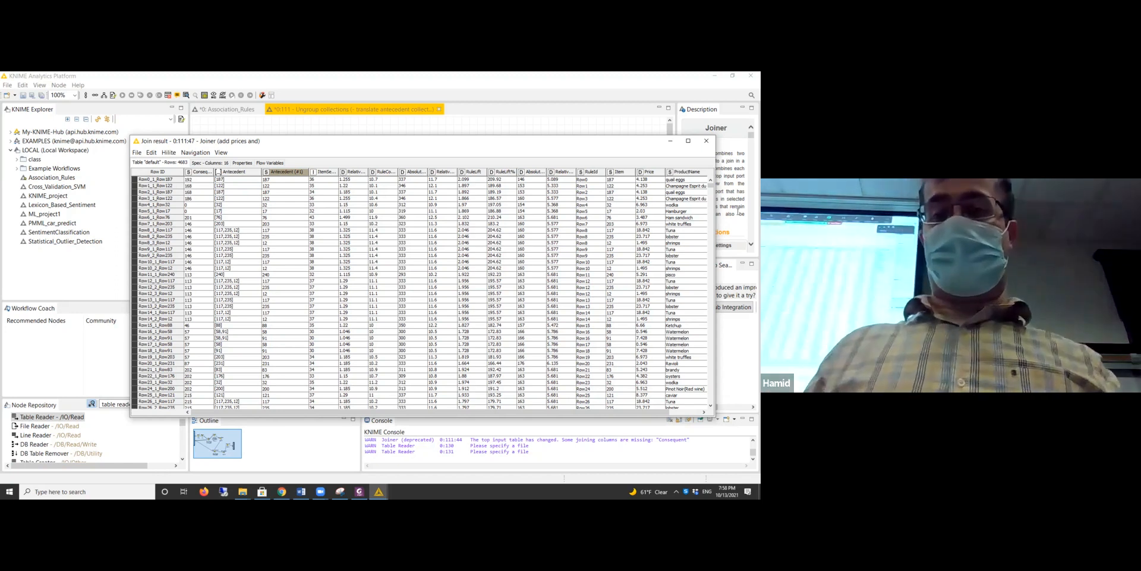
- Close the join result, check the GroupBy node's group column and manual aggregation settings, and execute the node
{"action": "left_click", "coordinate": [706, 141]}
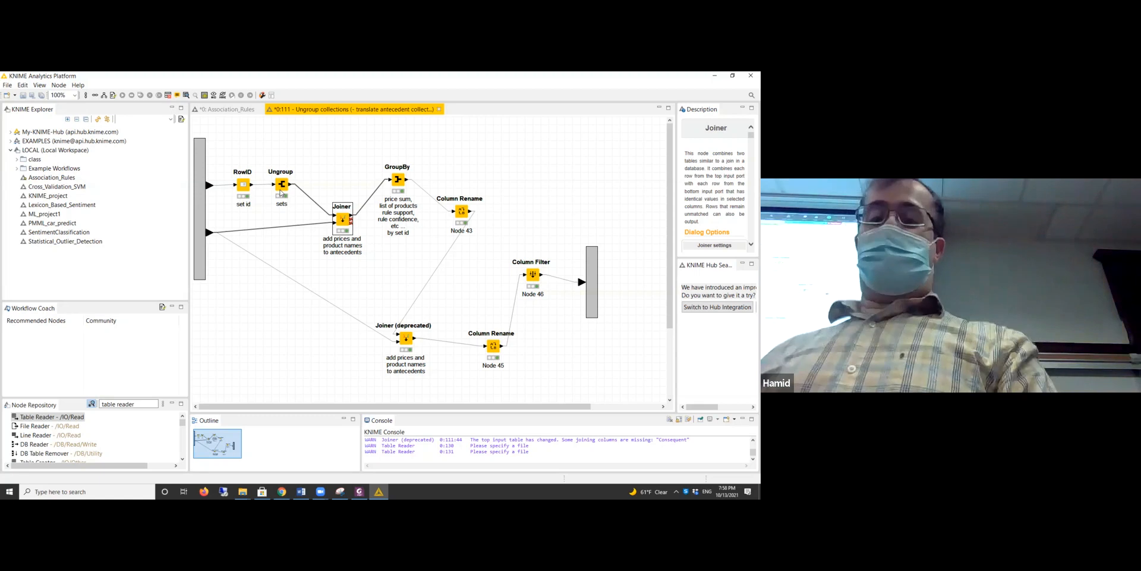
{"action": "left_click", "coordinate": [402, 178]}
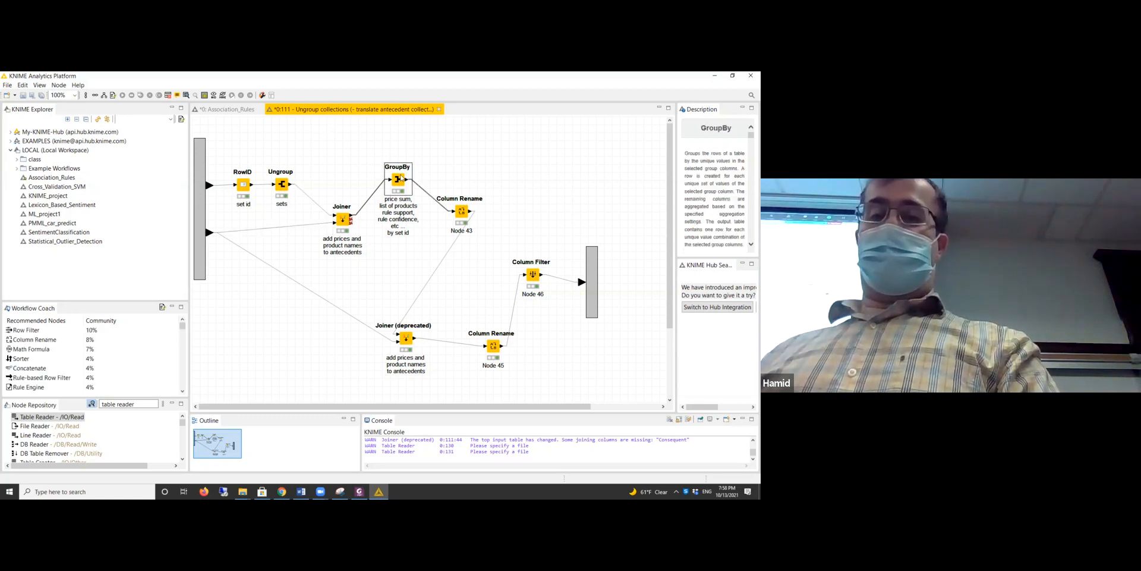
{"action": "double_click", "coordinate": [402, 177]}
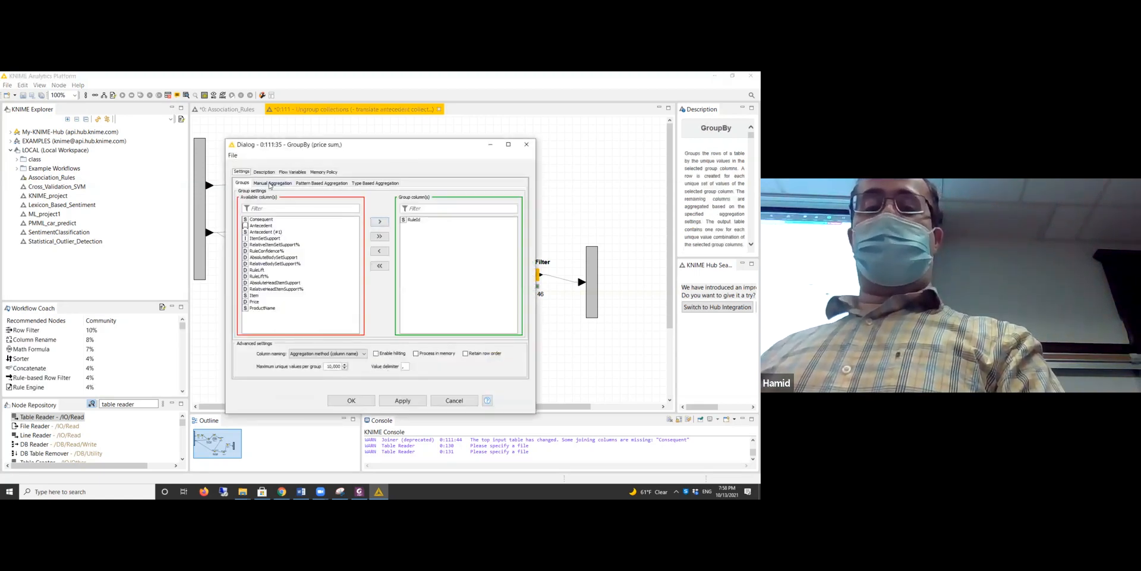
{"action": "left_click", "coordinate": [277, 183]}
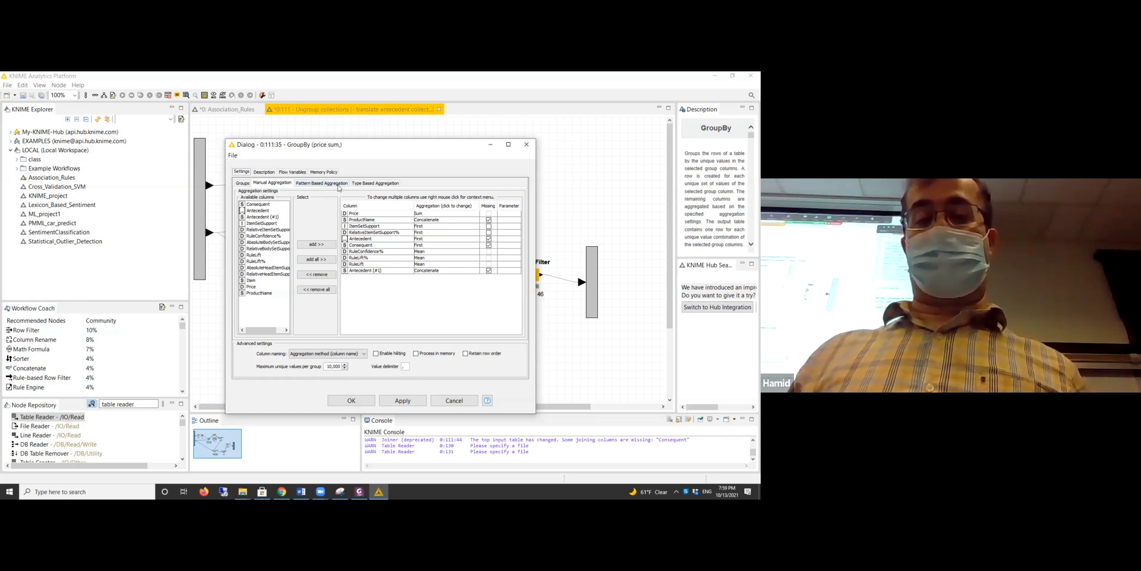
{"action": "left_click", "coordinate": [368, 404]}
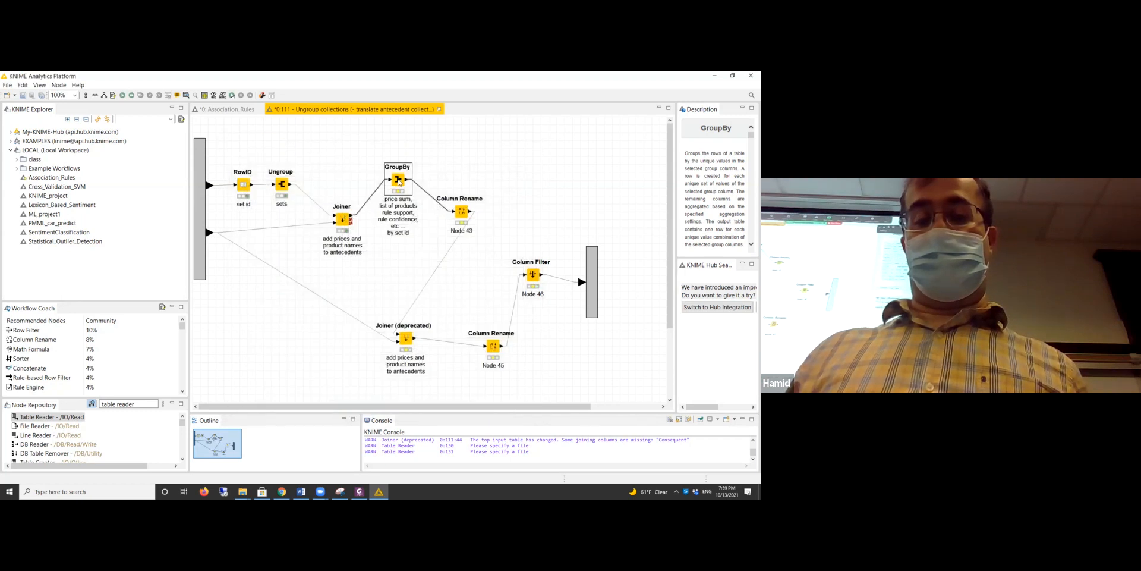
{"action": "right_click", "coordinate": [399, 181]}
{"action": "left_click", "coordinate": [420, 191]}
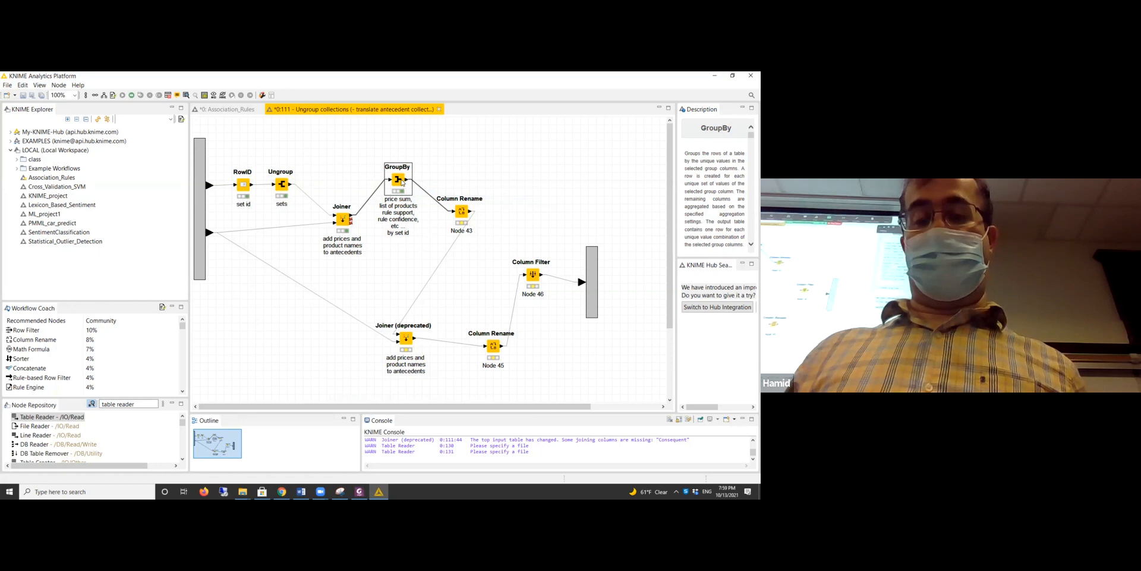
- View the GroupBy node's group table with the Sum(Price), Concatenate(ProductName), First(Antecedent) and First(Consequent) columns widened, and close it
{"action": "right_click", "coordinate": [402, 182]}
{"action": "left_click", "coordinate": [456, 362]}
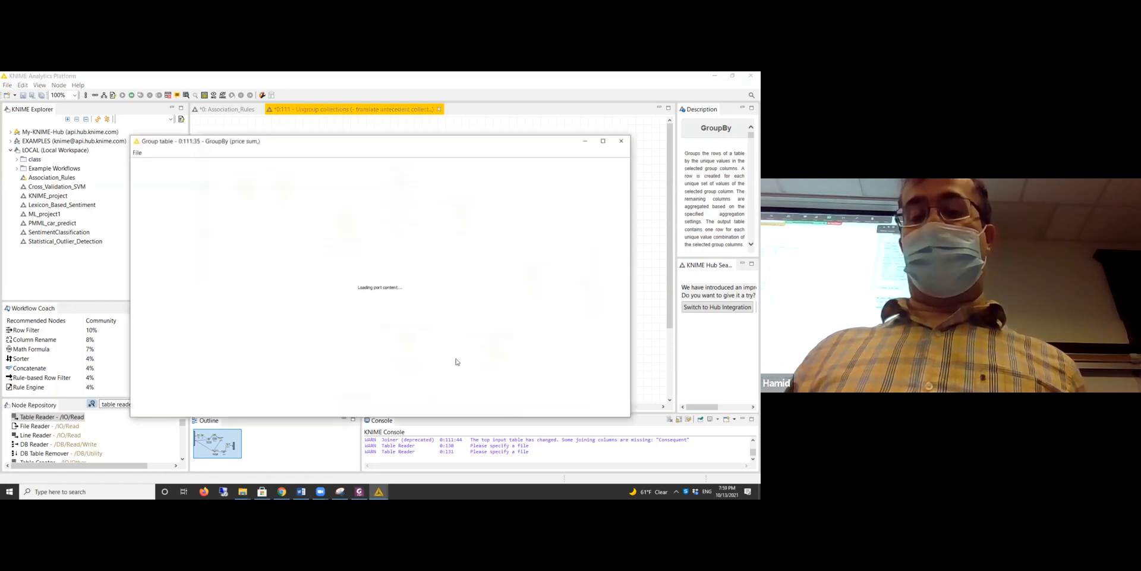
{"action": "left_click_drag", "start_coordinate": [263, 172], "coordinate": [317, 172]}
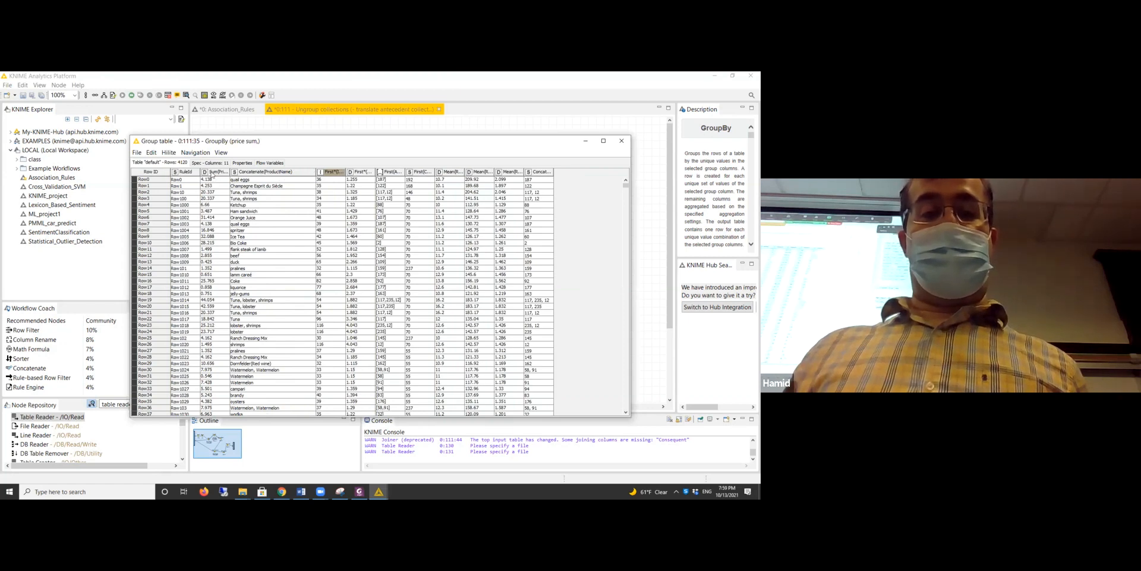
{"action": "left_click_drag", "start_coordinate": [200, 170], "coordinate": [211, 170]}
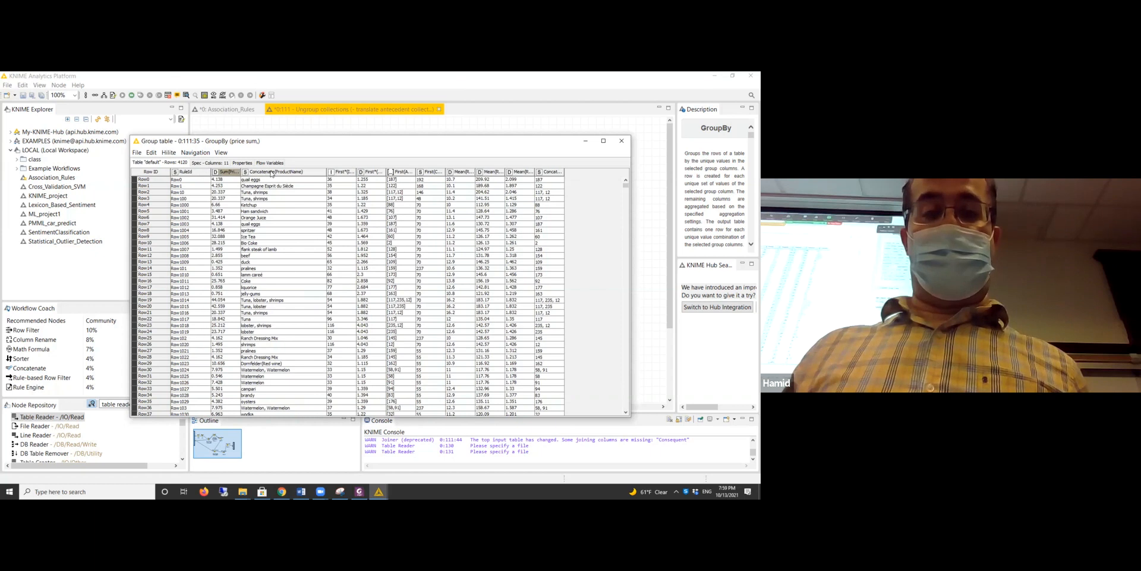
{"action": "left_click_drag", "start_coordinate": [237, 172], "coordinate": [253, 172]}
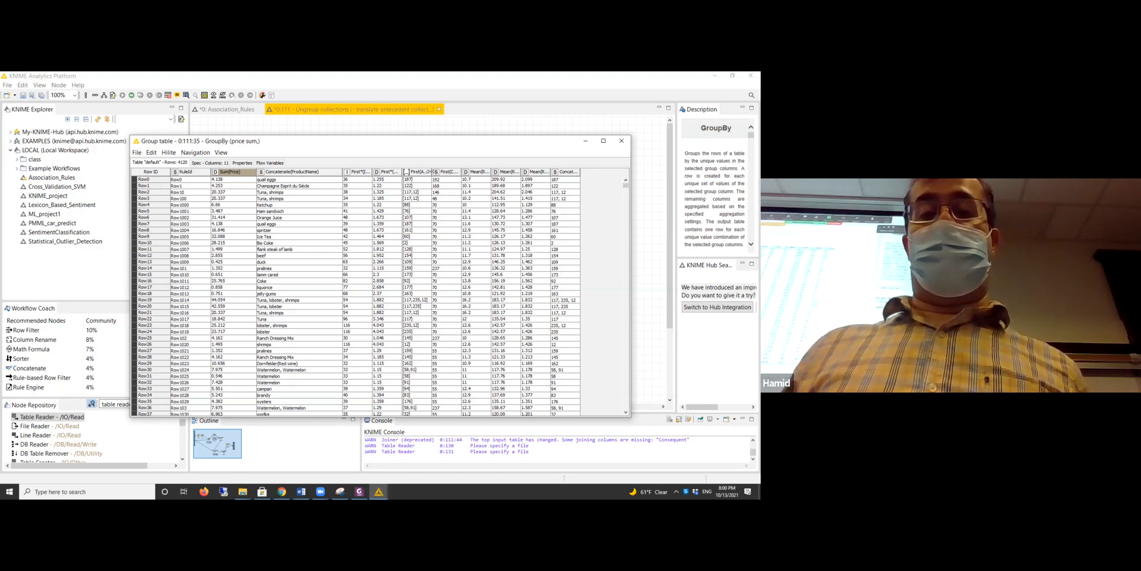
{"action": "left_click_drag", "start_coordinate": [432, 172], "coordinate": [467, 172]}
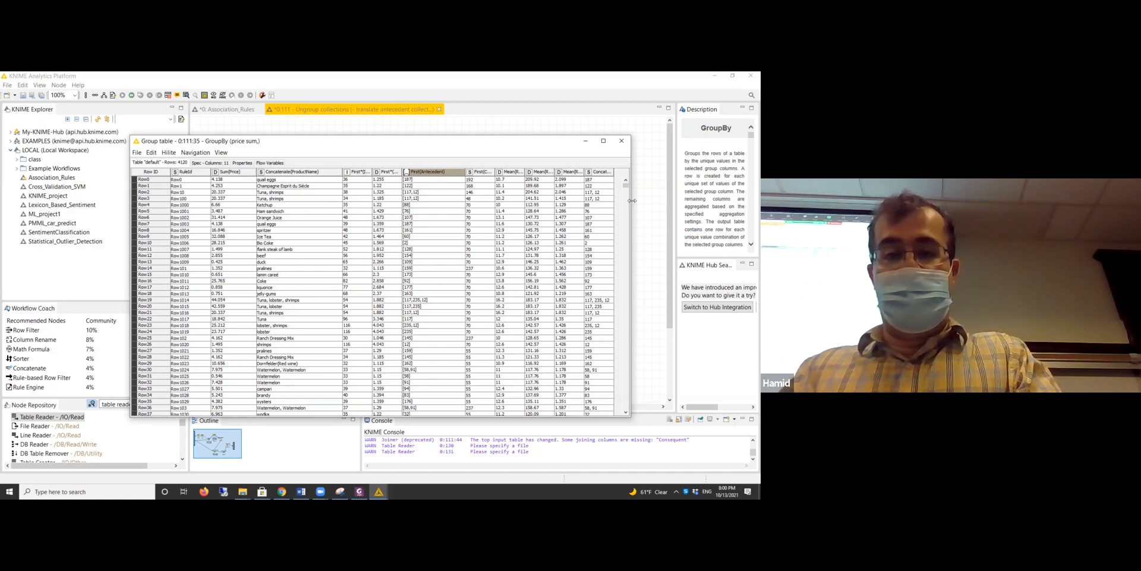
{"action": "left_click_drag", "start_coordinate": [631, 201], "coordinate": [682, 203]}
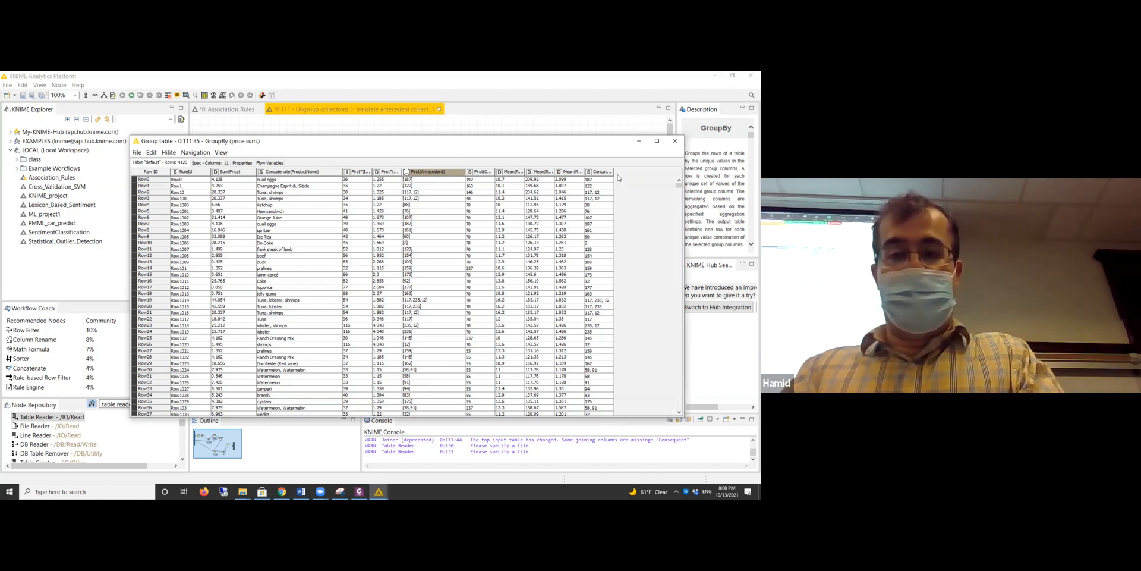
{"action": "left_click", "coordinate": [499, 171]}
{"action": "left_click_drag", "start_coordinate": [498, 172], "coordinate": [546, 171]}
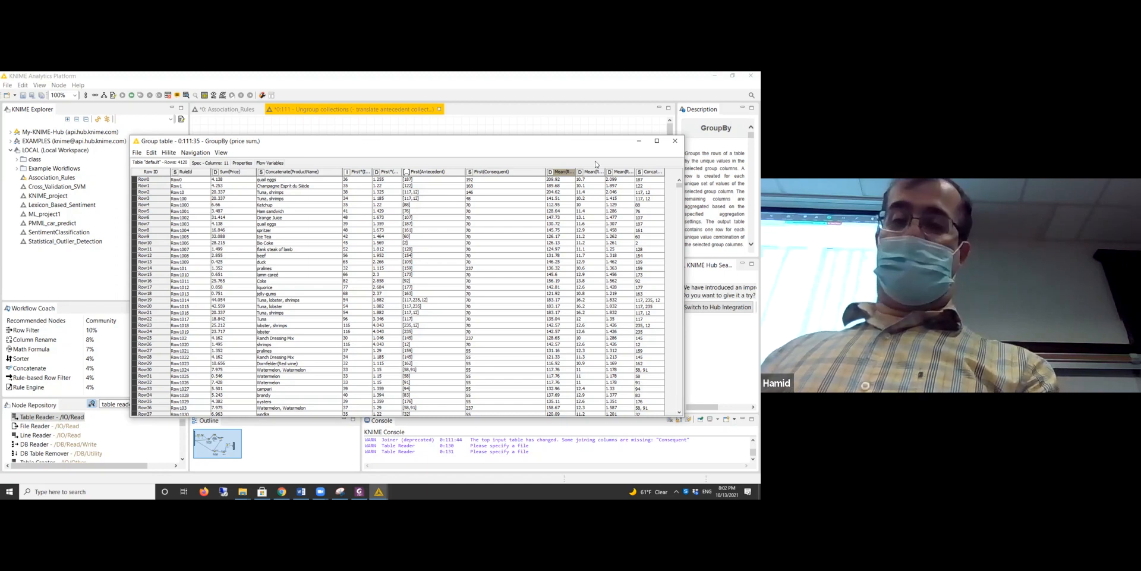
{"action": "left_click", "coordinate": [675, 141]}
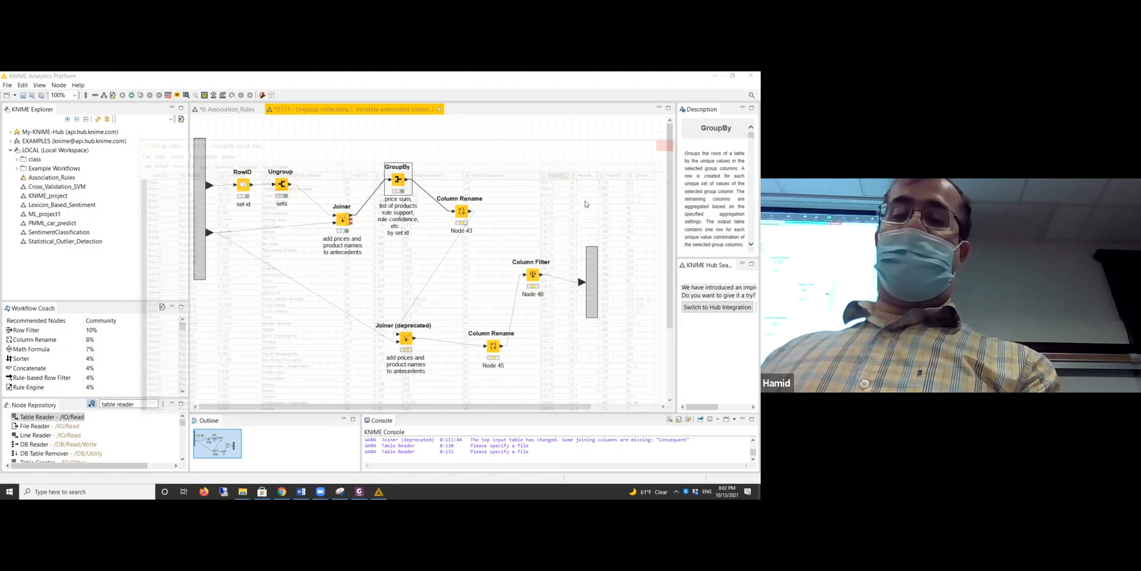
- Review the new column names in the upper Column Rename node without changing them, and execute the node
{"action": "double_click", "coordinate": [469, 214]}
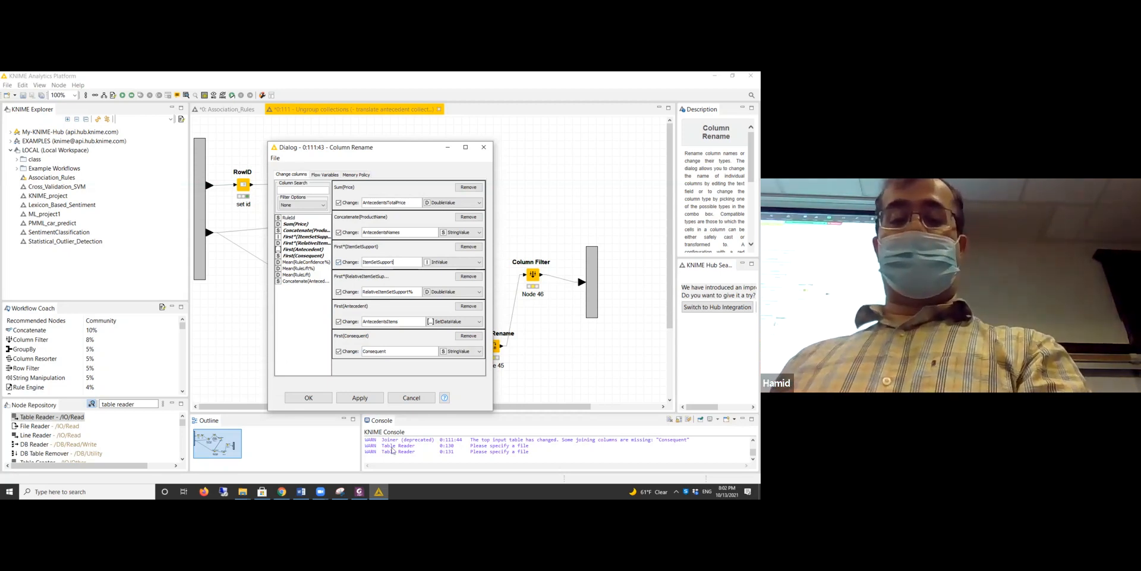
{"action": "left_click", "coordinate": [410, 397]}
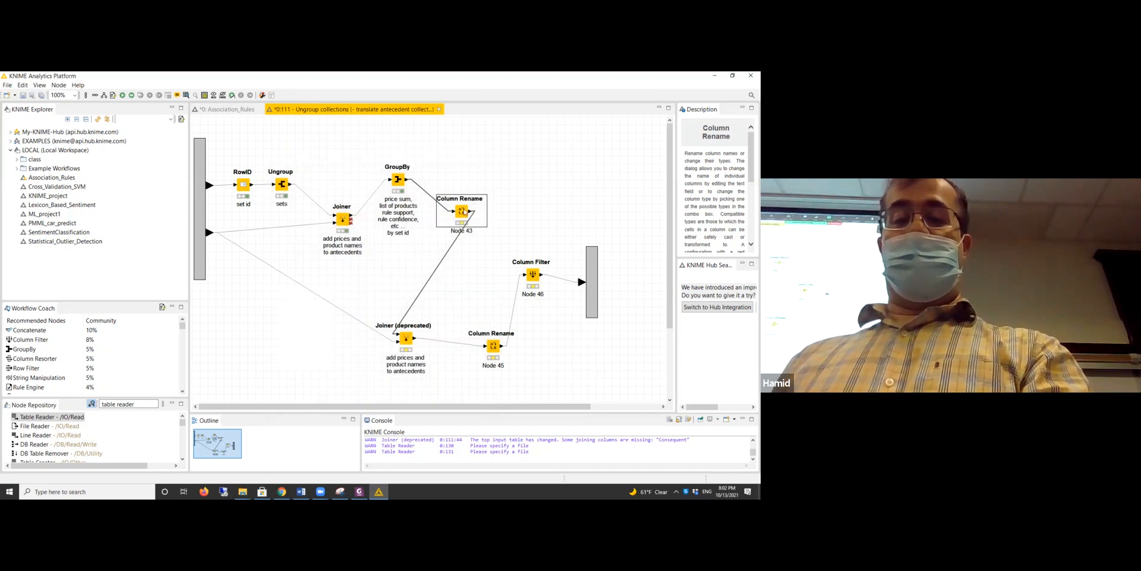
{"action": "right_click", "coordinate": [461, 209]}
{"action": "left_click", "coordinate": [480, 221]}
- View the upper Column Rename node's renamed table with the antecedent names and Concatenate(Antecedent (#1)) columns widened, and close it
{"action": "right_click", "coordinate": [460, 211]}
{"action": "left_click", "coordinate": [506, 392]}
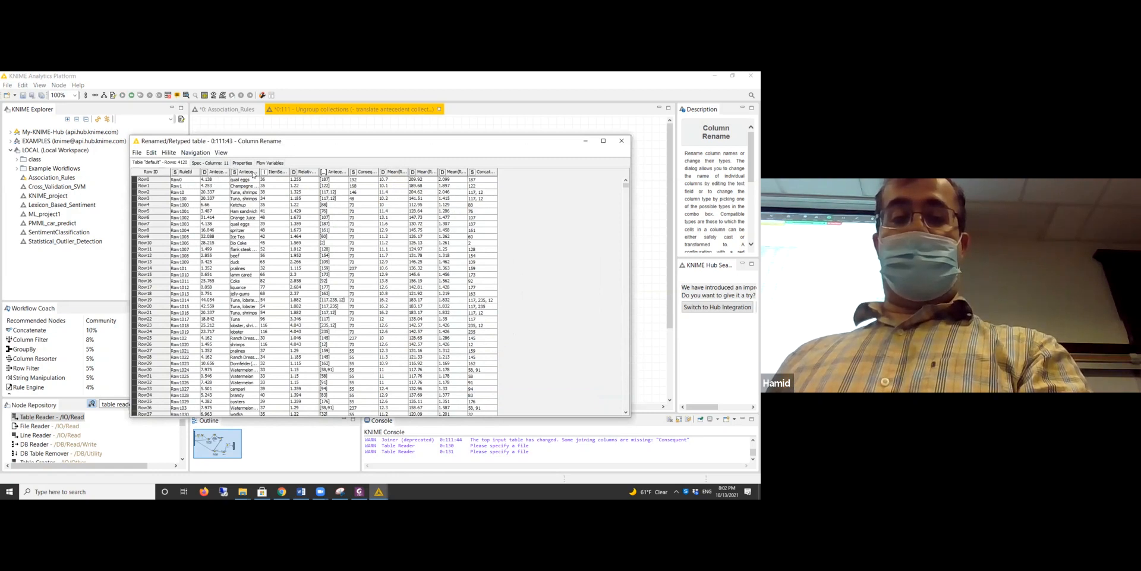
{"action": "left_click_drag", "start_coordinate": [260, 172], "coordinate": [262, 172]}
{"action": "left_click_drag", "start_coordinate": [265, 172], "coordinate": [307, 171]}
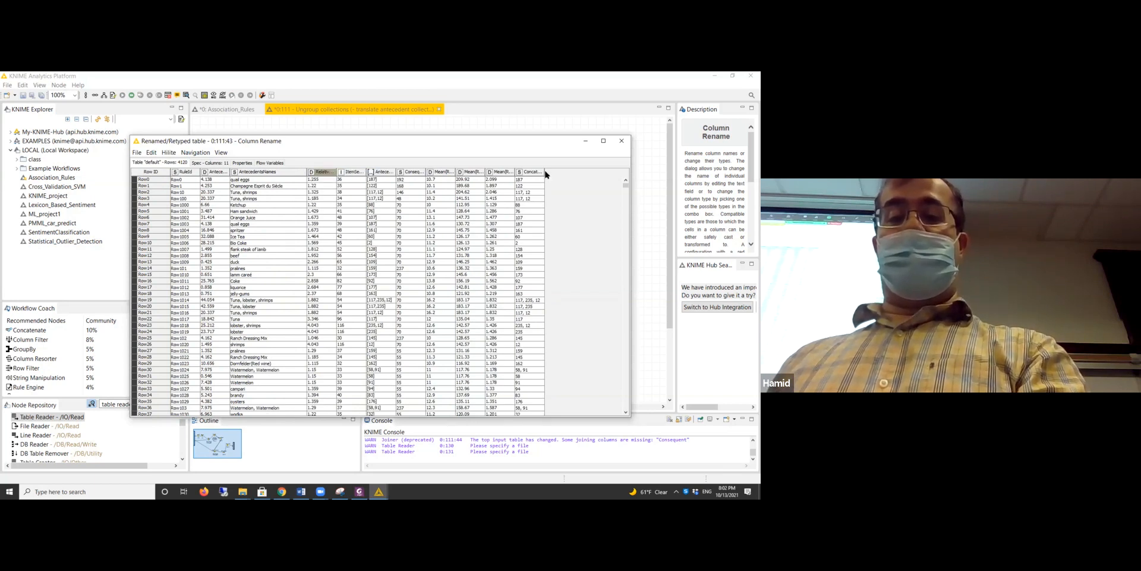
{"action": "left_click_drag", "start_coordinate": [543, 173], "coordinate": [601, 173]}
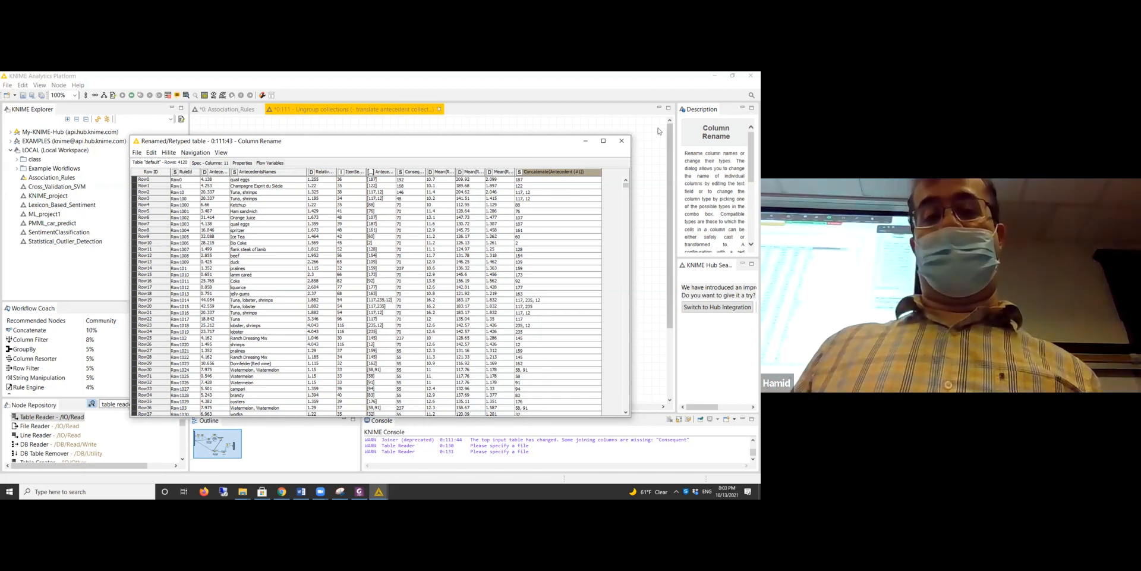
{"action": "left_click", "coordinate": [621, 141]}
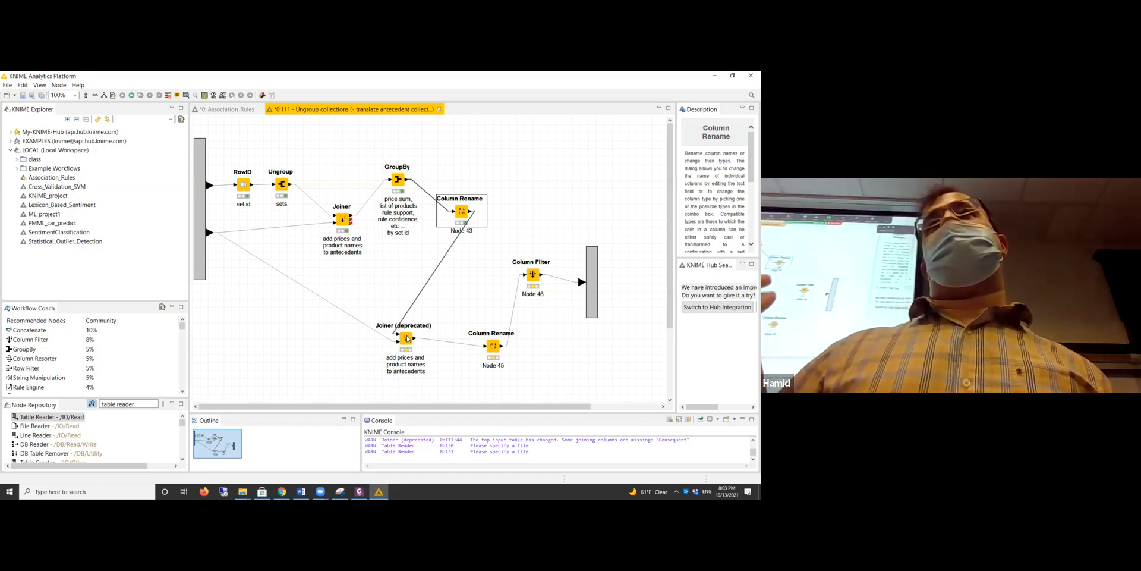
- Review the Joiner (deprecated) node's Consequent-to-Item inner join settings without changing them, and execute the node
{"action": "double_click", "coordinate": [406, 337]}
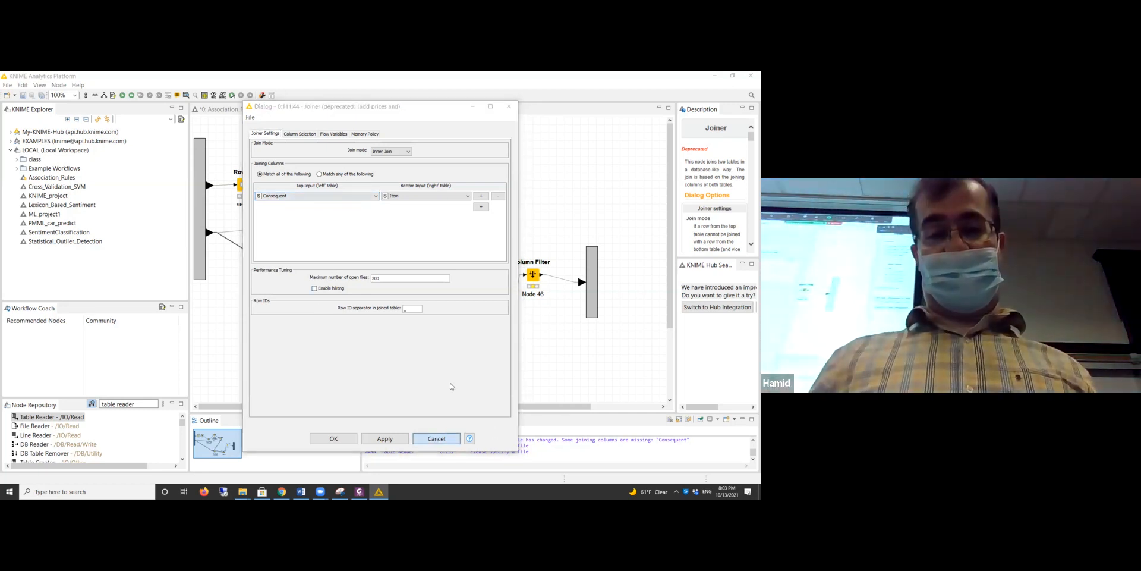
{"action": "left_click", "coordinate": [437, 438]}
{"action": "right_click", "coordinate": [410, 340]}
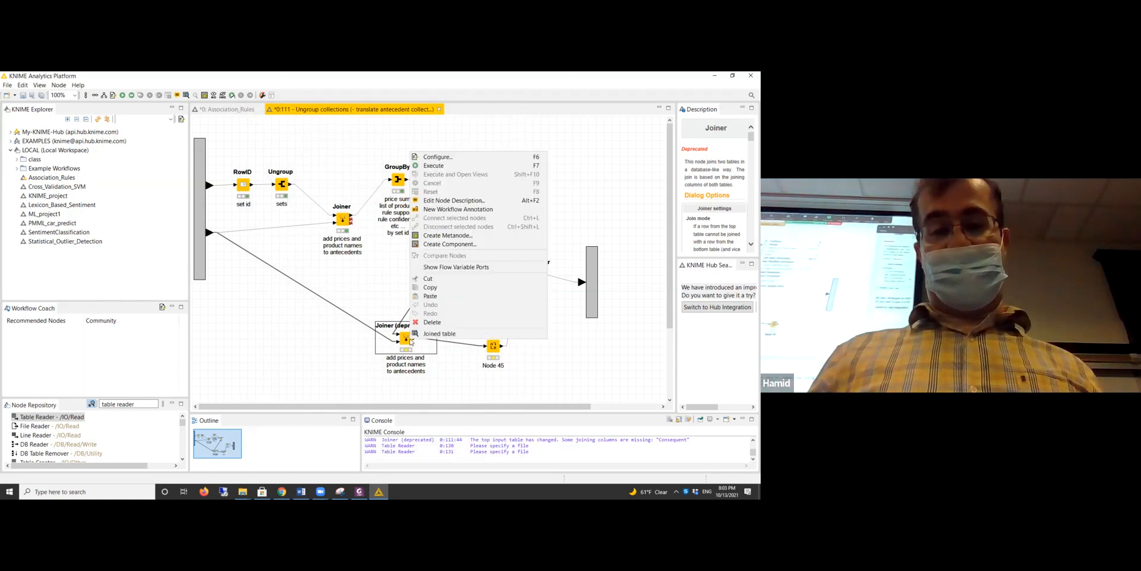
{"action": "left_click", "coordinate": [447, 167]}
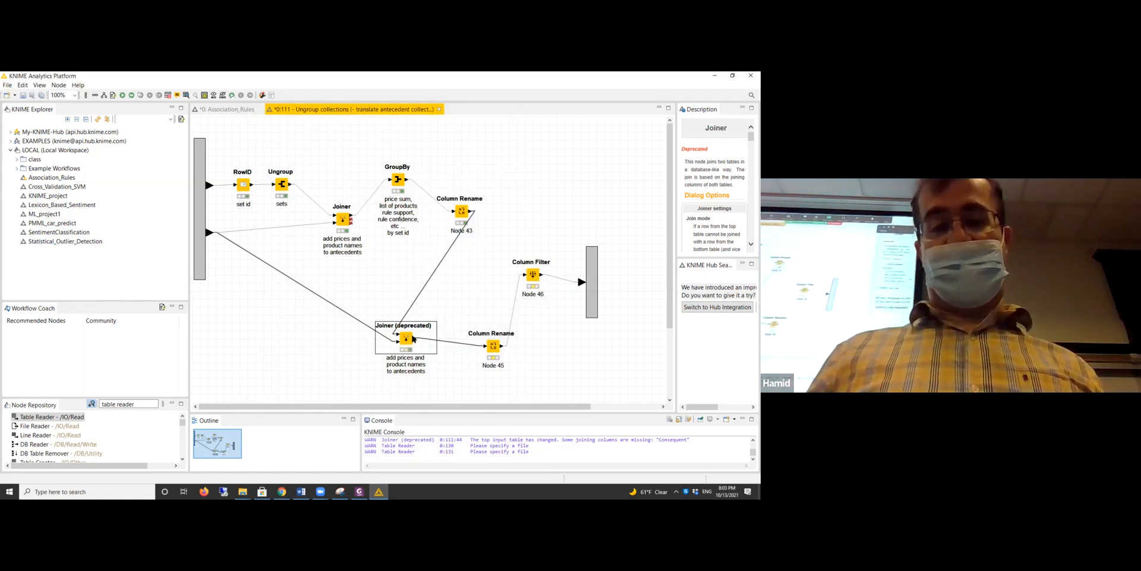
- View the Joiner (deprecated) node's joined table with the ProductName, Consequent and antecedent names columns widened in an enlarged window
{"action": "right_click", "coordinate": [410, 341]}
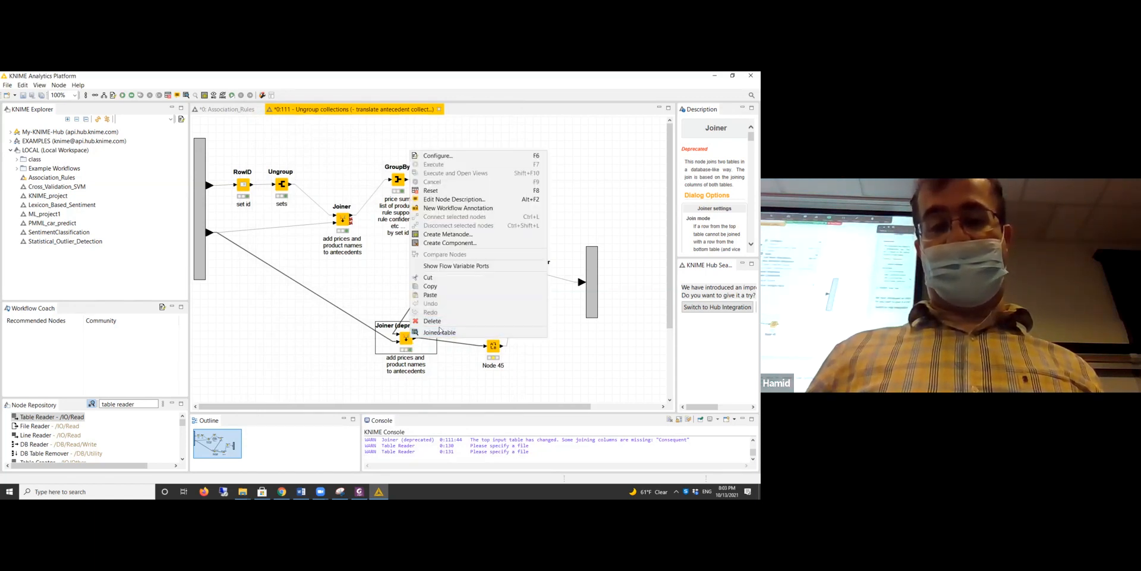
{"action": "left_click", "coordinate": [439, 332]}
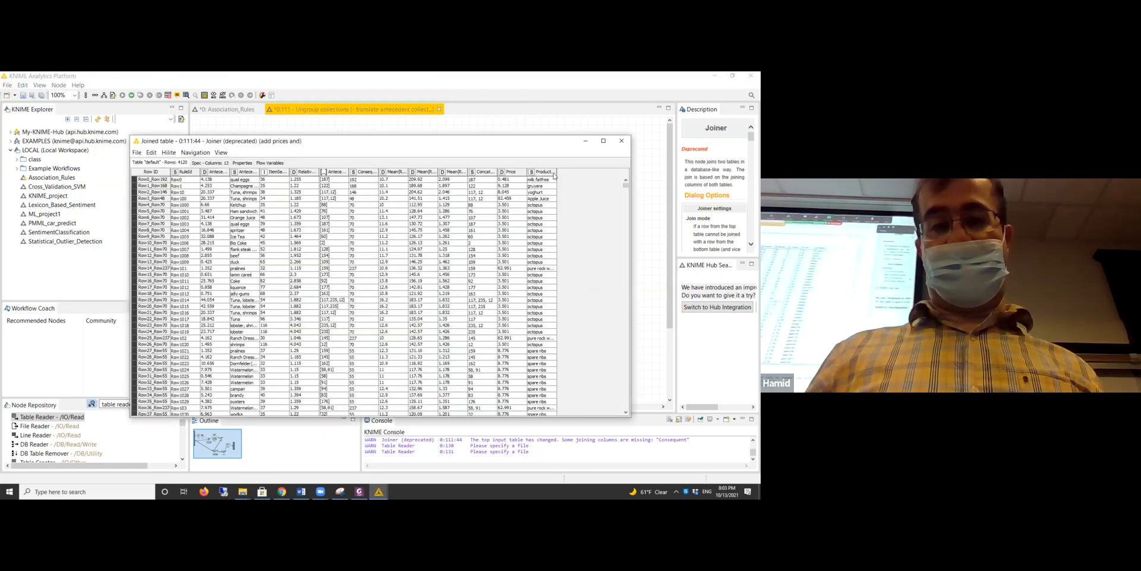
{"action": "left_click_drag", "start_coordinate": [553, 173], "coordinate": [601, 172]}
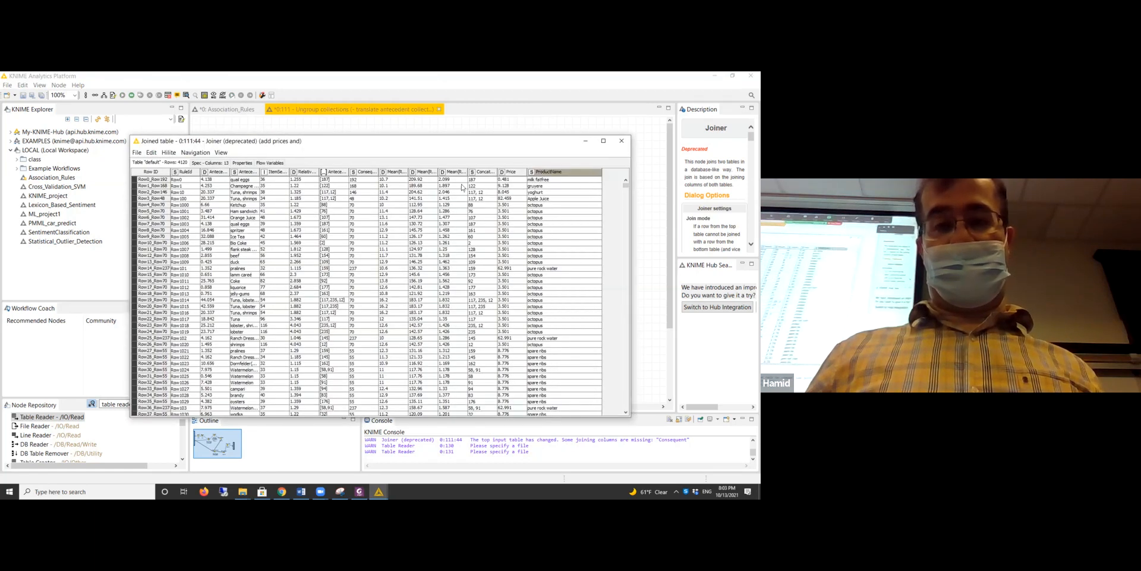
{"action": "mouse_move", "coordinate": [405, 171]}
{"action": "left_mouse_down"}
{"action": "mouse_move", "coordinate": [429, 171]}
{"action": "mouse_move", "coordinate": [388, 172]}
{"action": "left_mouse_up"}
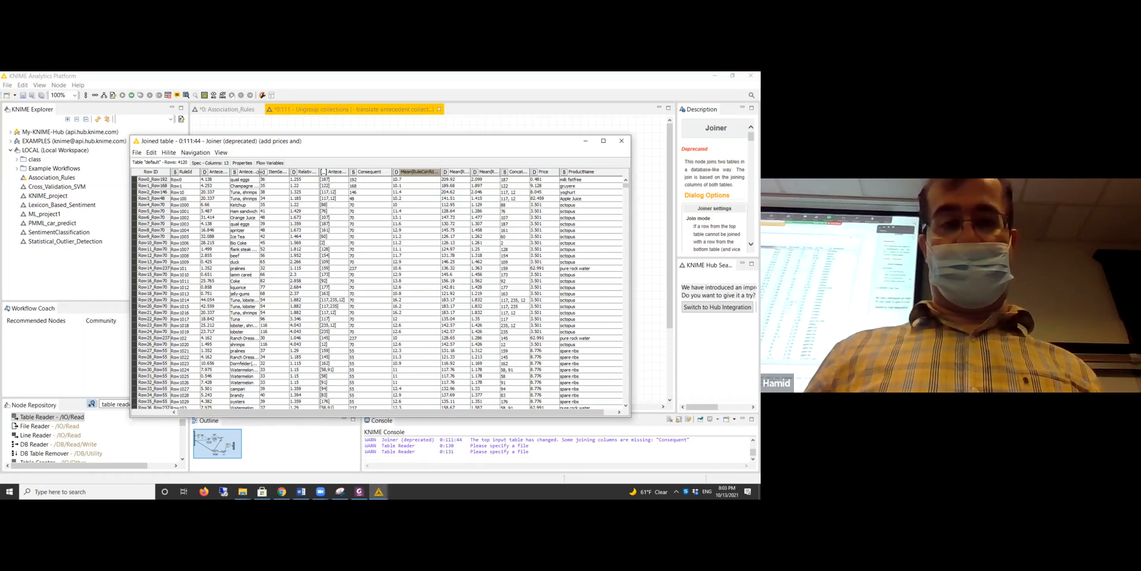
{"action": "left_click_drag", "start_coordinate": [260, 172], "coordinate": [287, 172]}
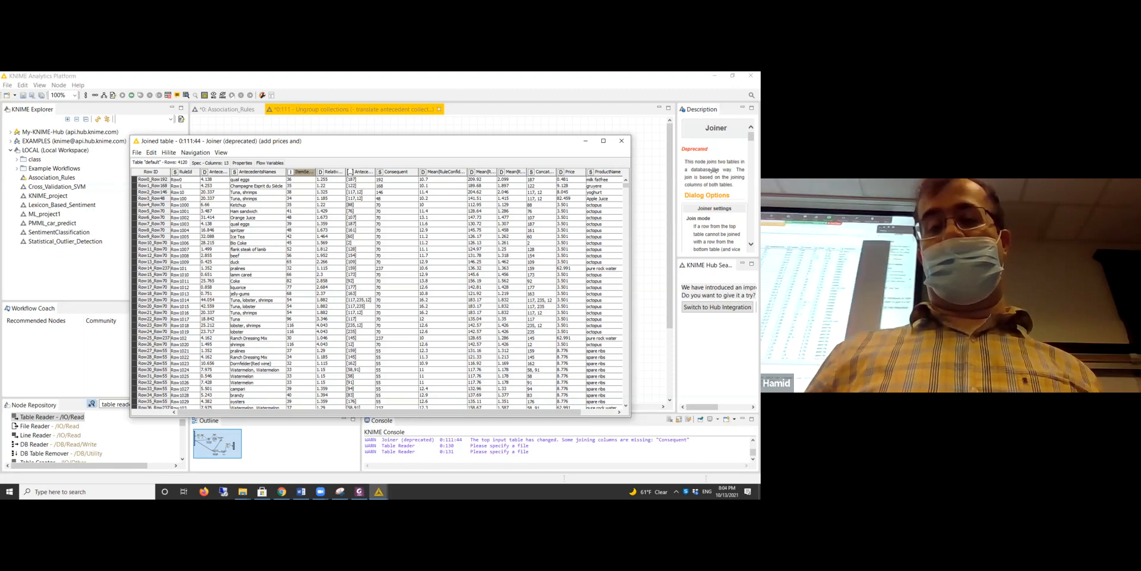
{"action": "left_click_drag", "start_coordinate": [631, 170], "coordinate": [713, 170]}
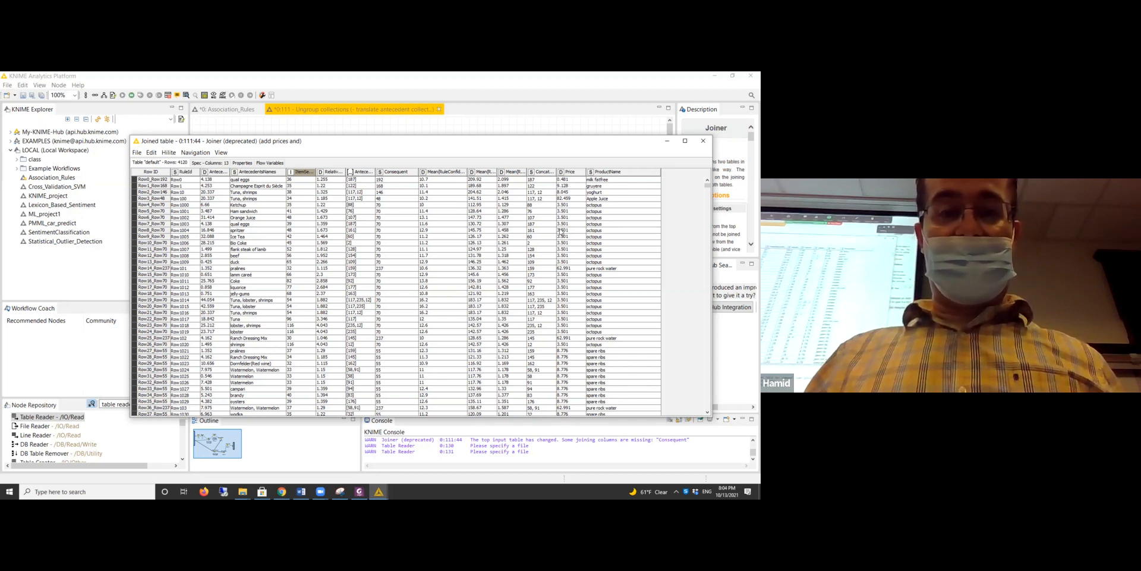
- Widen the Mean(RuleLift%) and Mean(RuleLift) columns, examine further rows of the joined table, and close it
{"action": "left_click_drag", "start_coordinate": [467, 171], "coordinate": [504, 173]}
{"action": "left_click_drag", "start_coordinate": [507, 173], "coordinate": [536, 173]}
{"action": "left_click", "coordinate": [506, 174]}
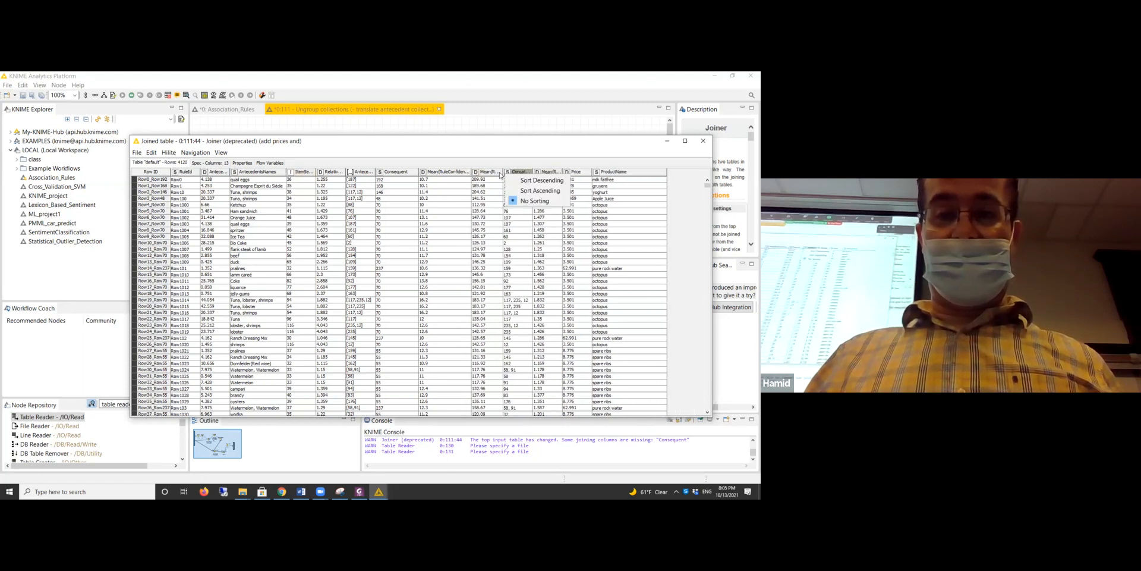
{"action": "left_click", "coordinate": [488, 176]}
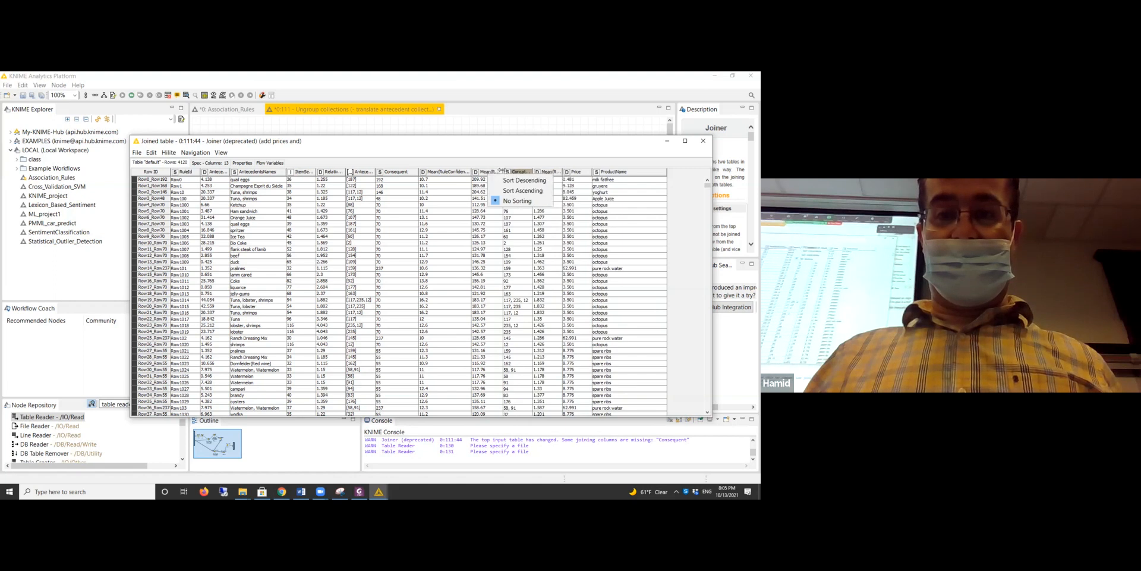
{"action": "left_click", "coordinate": [502, 171]}
{"action": "left_click_drag", "start_coordinate": [503, 172], "coordinate": [600, 172]}
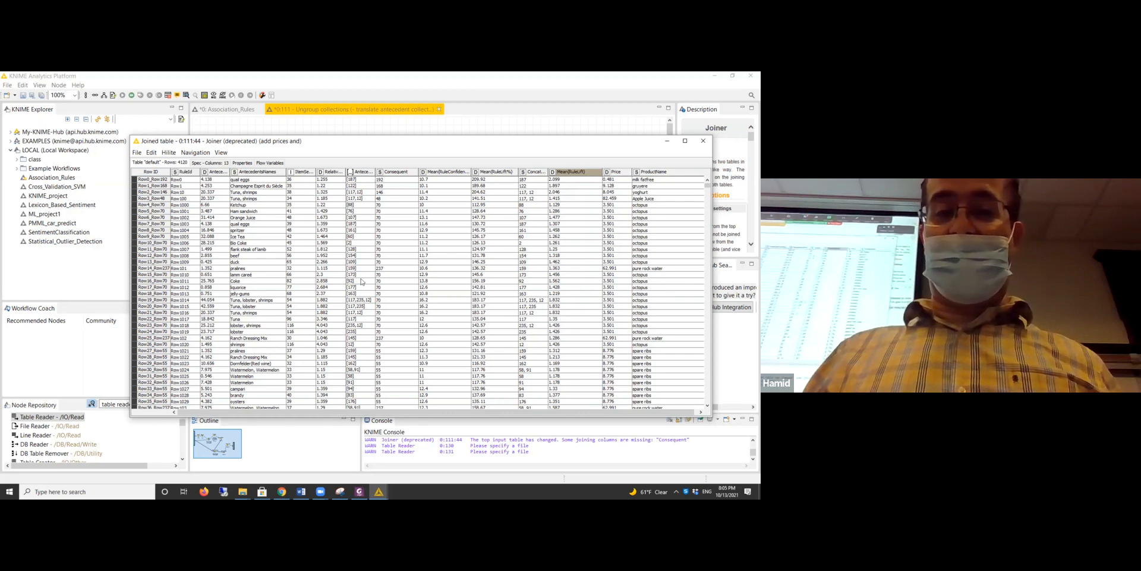
{"action": "scroll", "coordinate": [361, 281], "scroll_direction": "down", "scroll_amount": 5}
{"action": "scroll", "coordinate": [362, 281], "scroll_direction": "down", "scroll_amount": 2}
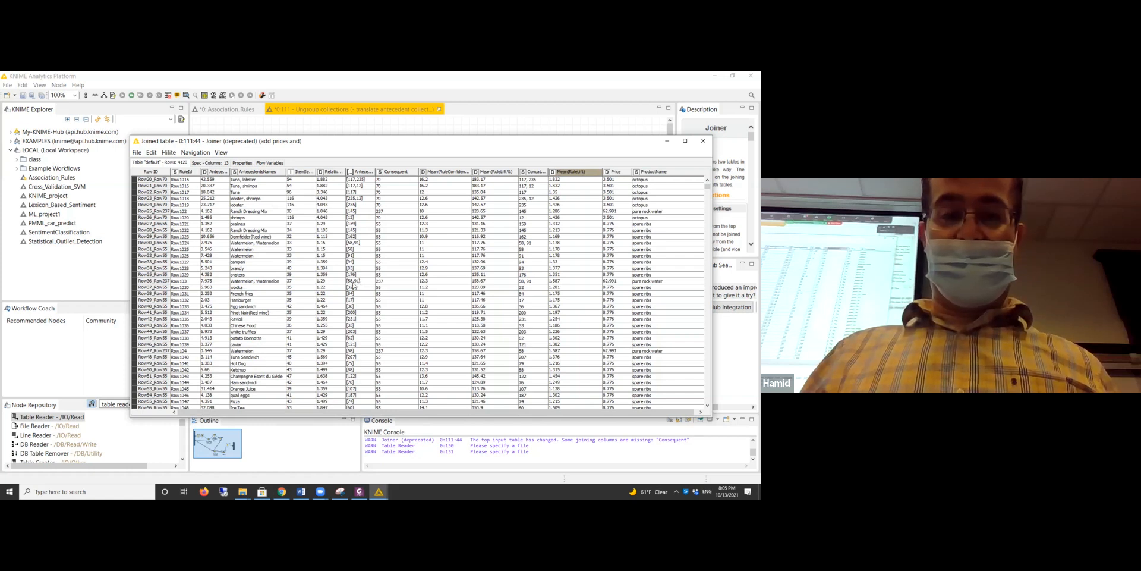
{"action": "scroll", "coordinate": [353, 286], "scroll_direction": "down", "scroll_amount": 5}
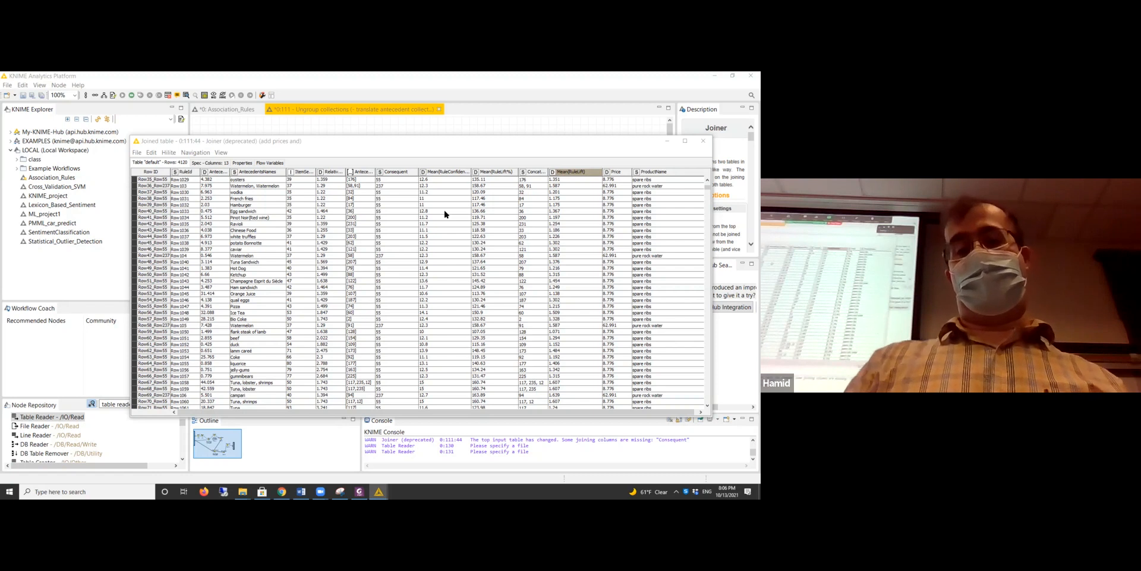
{"action": "left_click", "coordinate": [707, 142]}
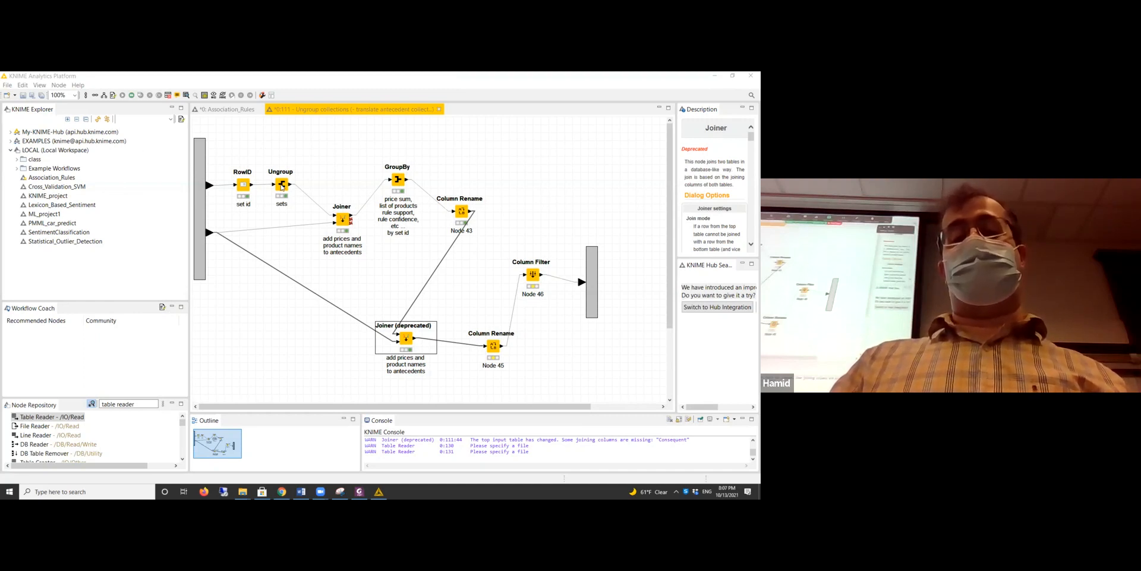
- View the Ungroup node's data table again to check how the antecedent sets are split, and close it
{"action": "left_click", "coordinate": [282, 186]}
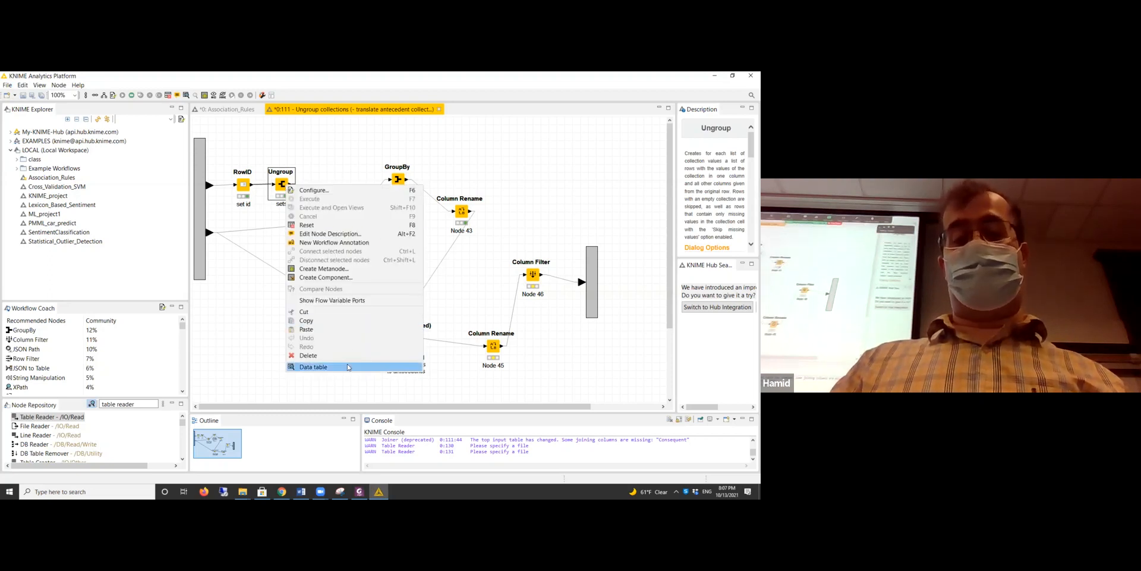
{"action": "left_click", "coordinate": [349, 367]}
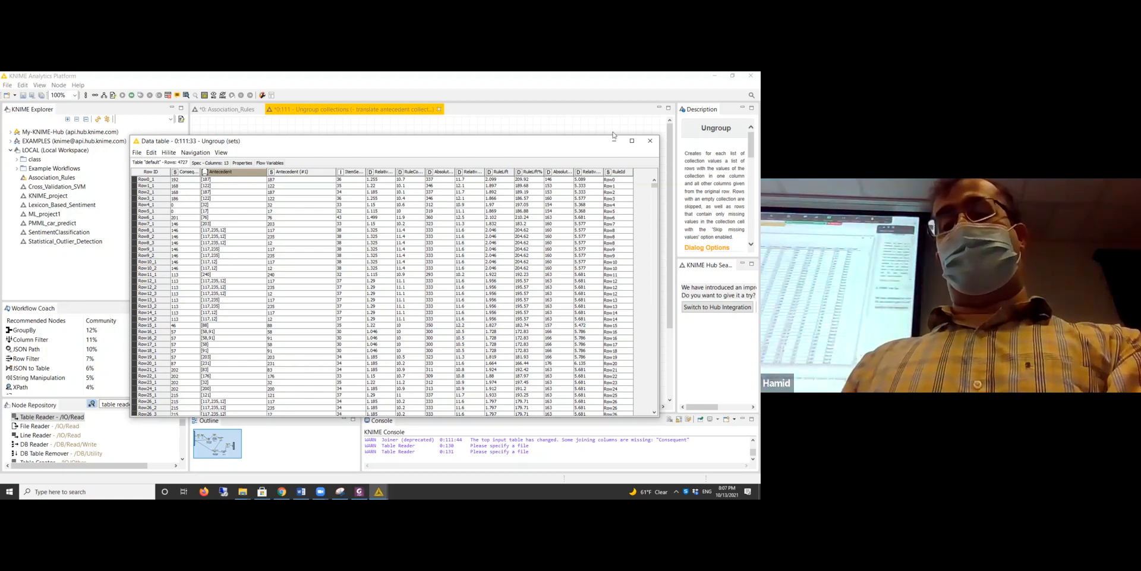
{"action": "left_click", "coordinate": [650, 140]}
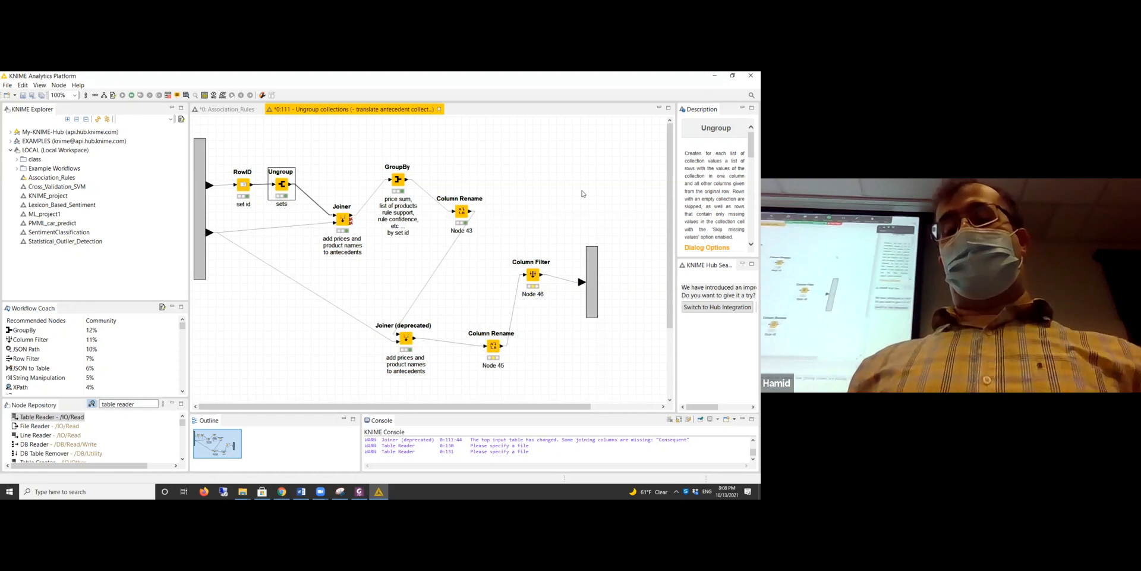
- Execute the lower Column Rename node after the Joiner (deprecated) node and open its renamed table
{"action": "right_click", "coordinate": [498, 350]}
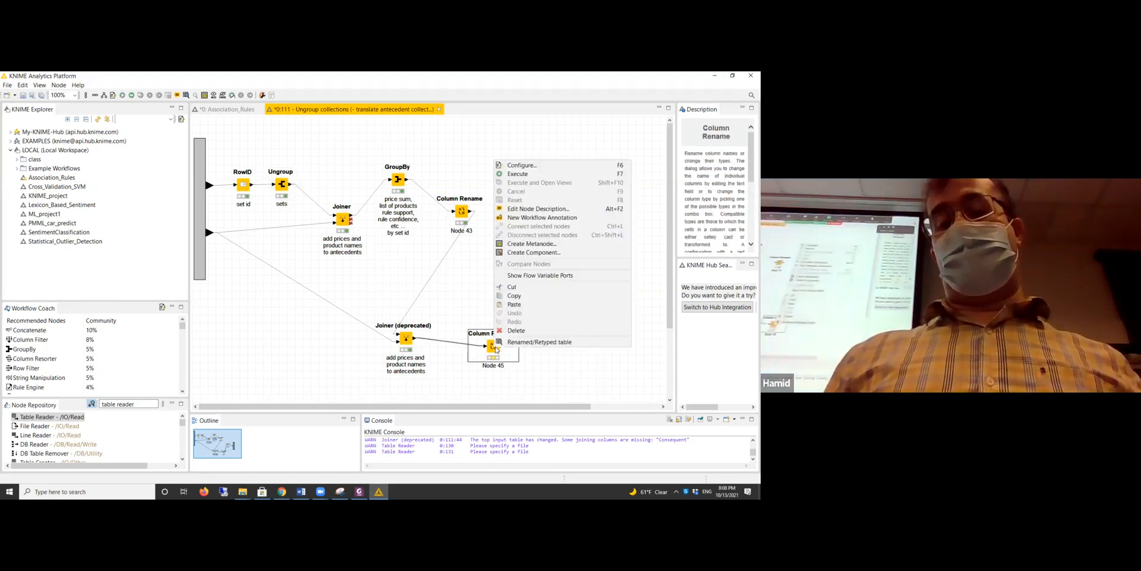
{"action": "left_click", "coordinate": [529, 173]}
{"action": "right_click", "coordinate": [510, 334]}
{"action": "left_click", "coordinate": [523, 334]}
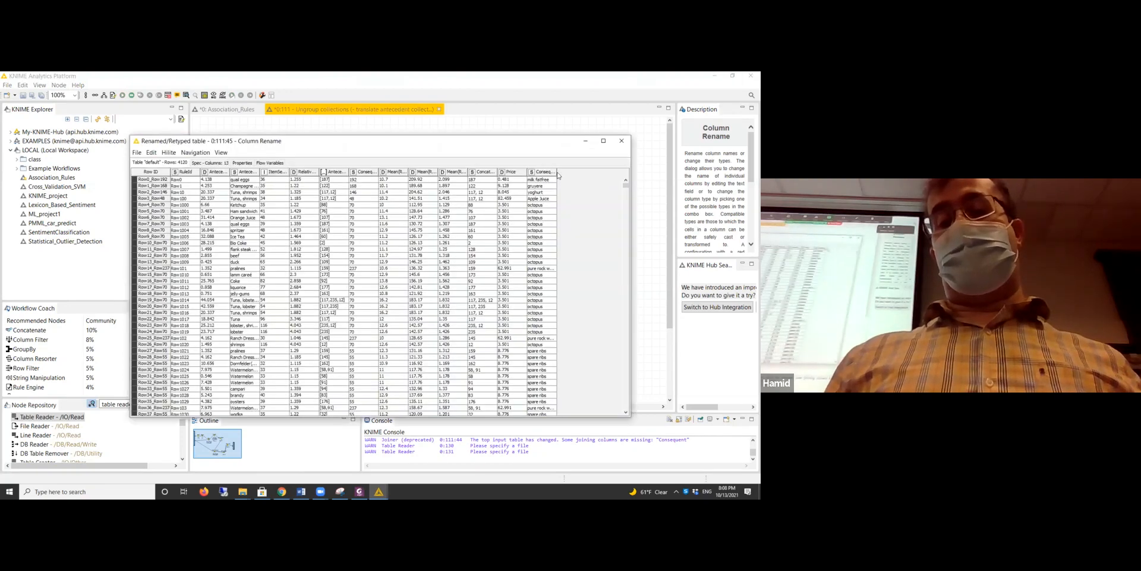
- Examine the renamed table with the ConsequentName, AntecedentsNames and Mean(RuleLift) columns widened in an enlarged window, and close it
{"action": "left_click_drag", "start_coordinate": [556, 171], "coordinate": [601, 171]}
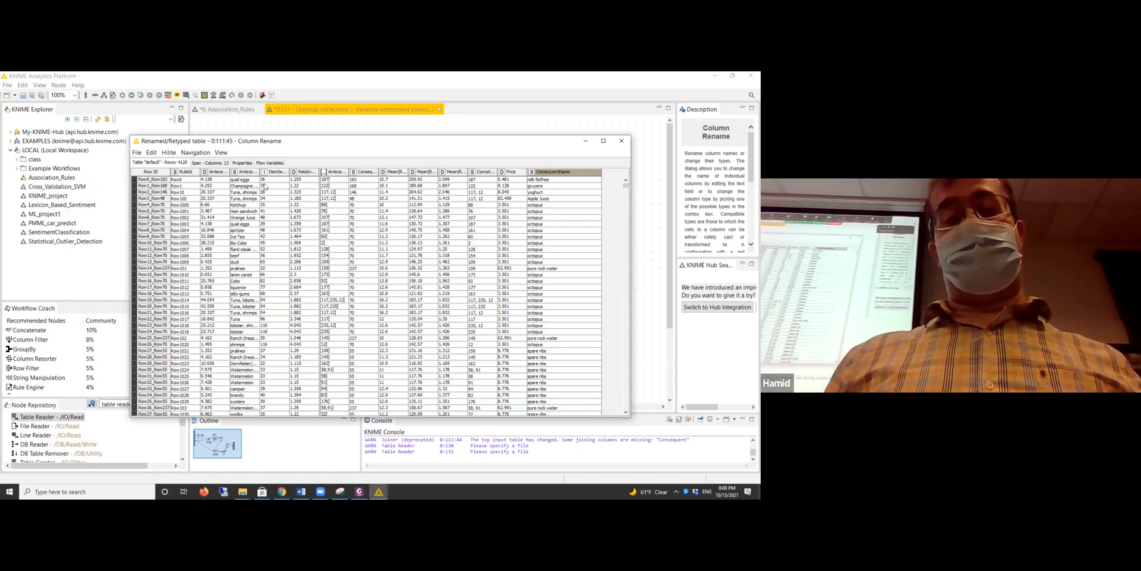
{"action": "left_click_drag", "start_coordinate": [259, 172], "coordinate": [306, 172]}
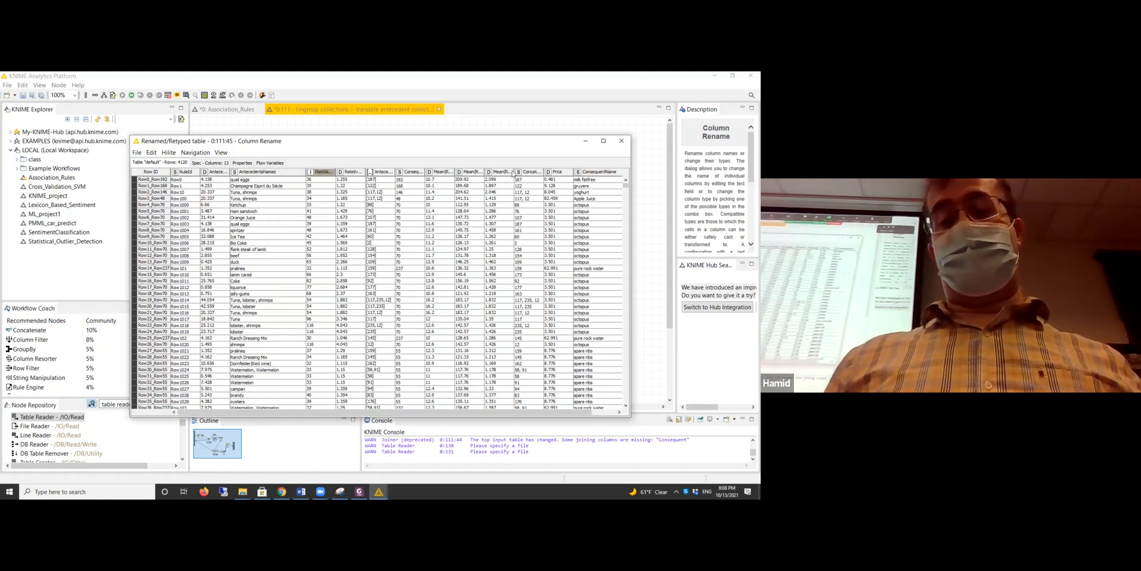
{"action": "left_click_drag", "start_coordinate": [515, 172], "coordinate": [534, 172]}
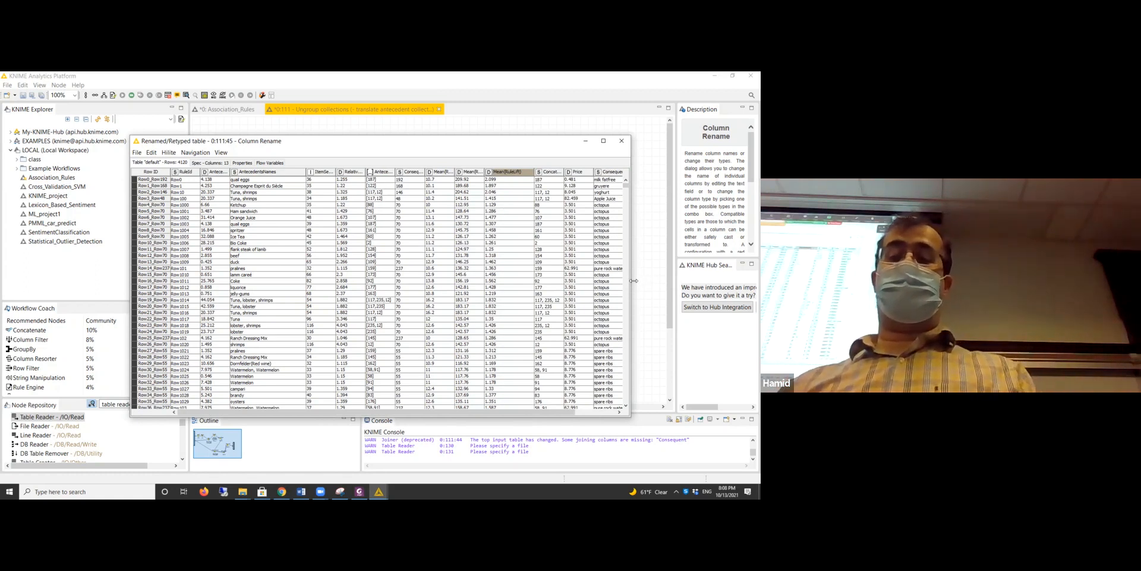
{"action": "left_click_drag", "start_coordinate": [634, 280], "coordinate": [711, 291]}
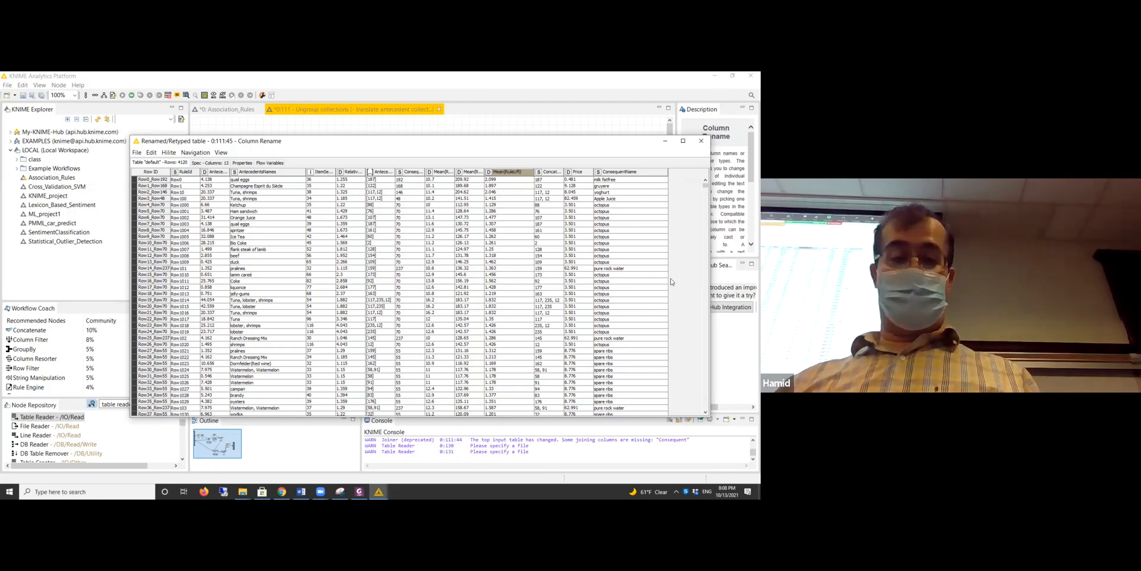
{"action": "scroll", "coordinate": [614, 397], "scroll_direction": "down", "scroll_amount": 7}
{"action": "scroll", "coordinate": [578, 373], "scroll_direction": "down", "scroll_amount": 13}
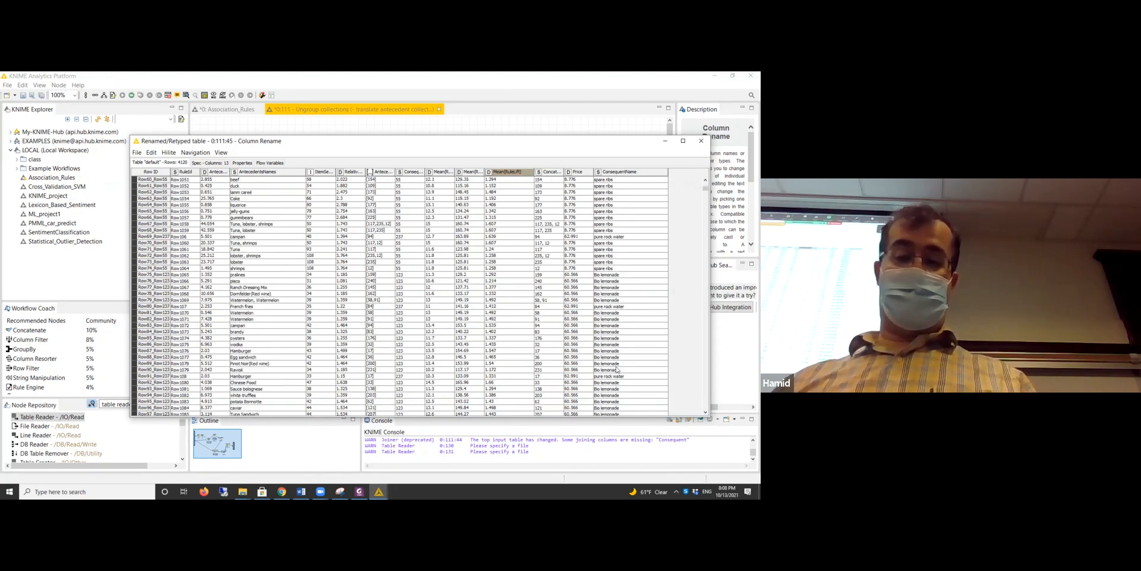
{"action": "left_click", "coordinate": [701, 140]}
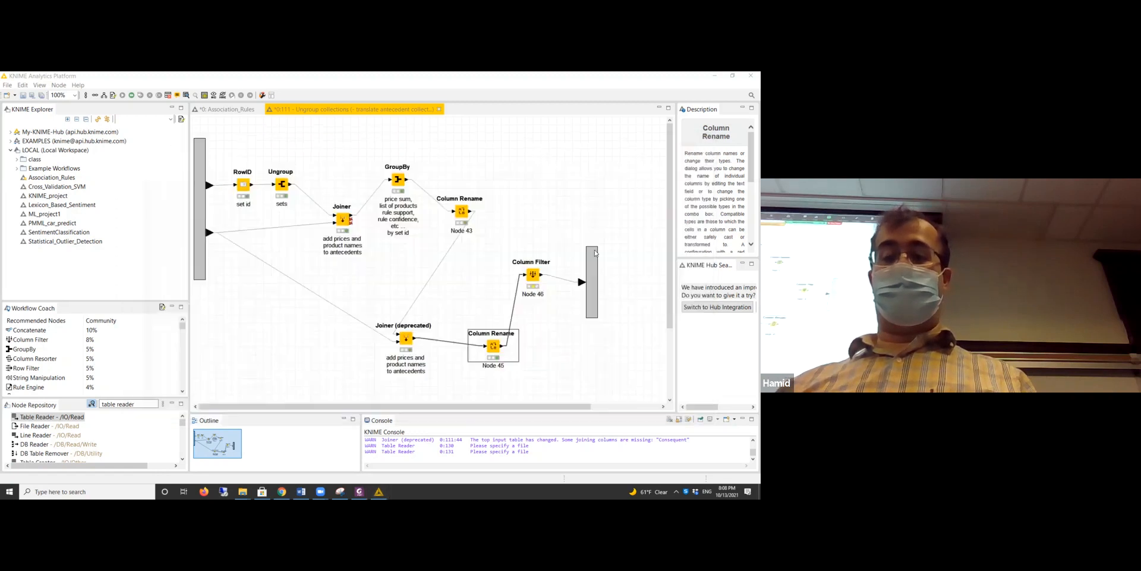
- Review the Column Filter node's excluded and included columns without changing them
{"action": "double_click", "coordinate": [533, 275]}
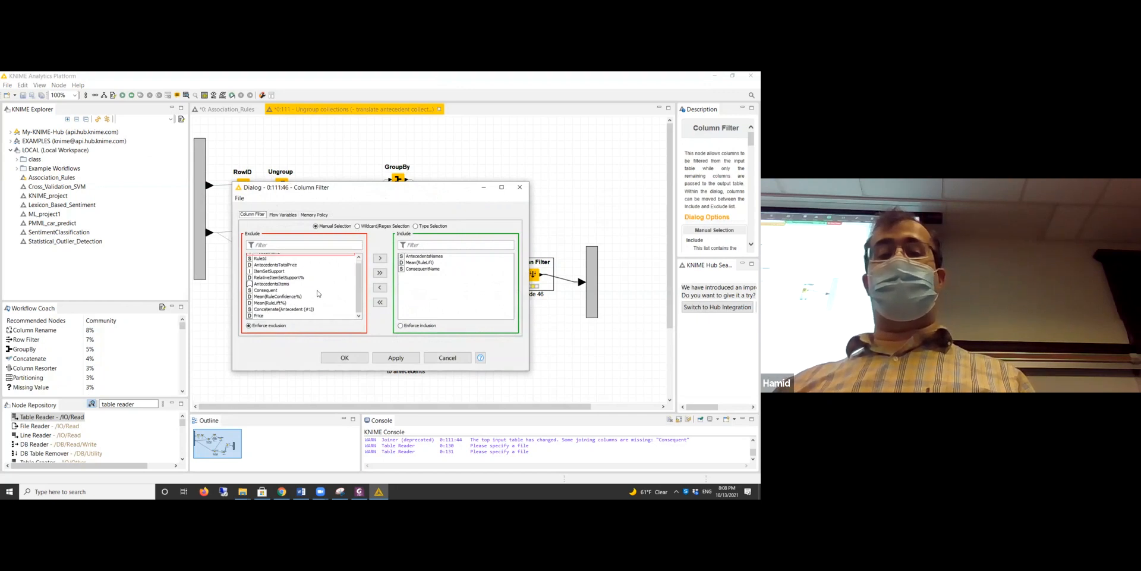
{"action": "scroll", "coordinate": [330, 276], "scroll_direction": "down", "scroll_amount": 1}
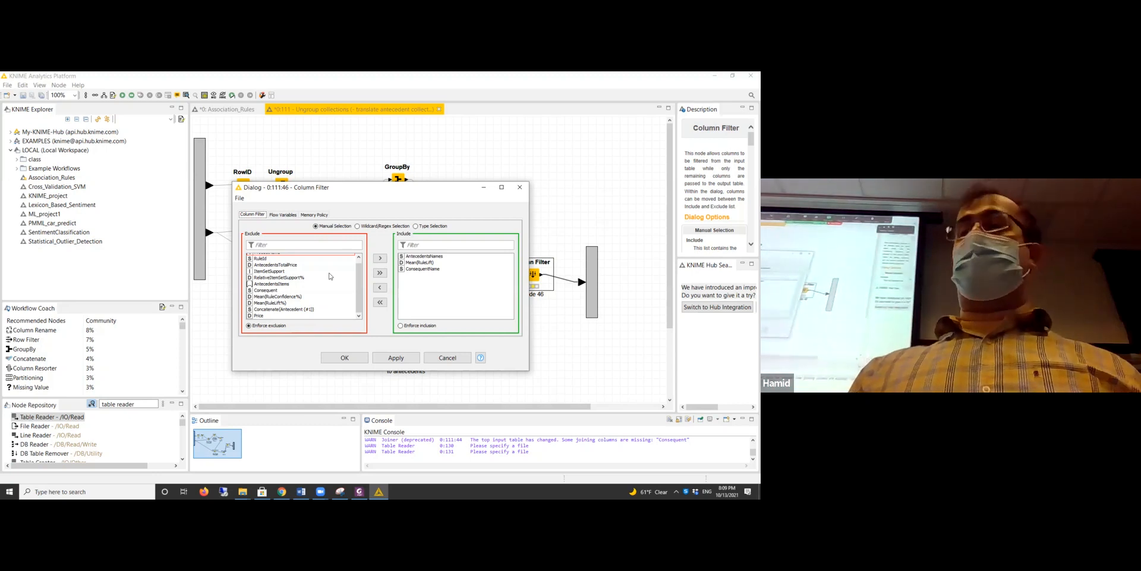
{"action": "left_click", "coordinate": [448, 358]}
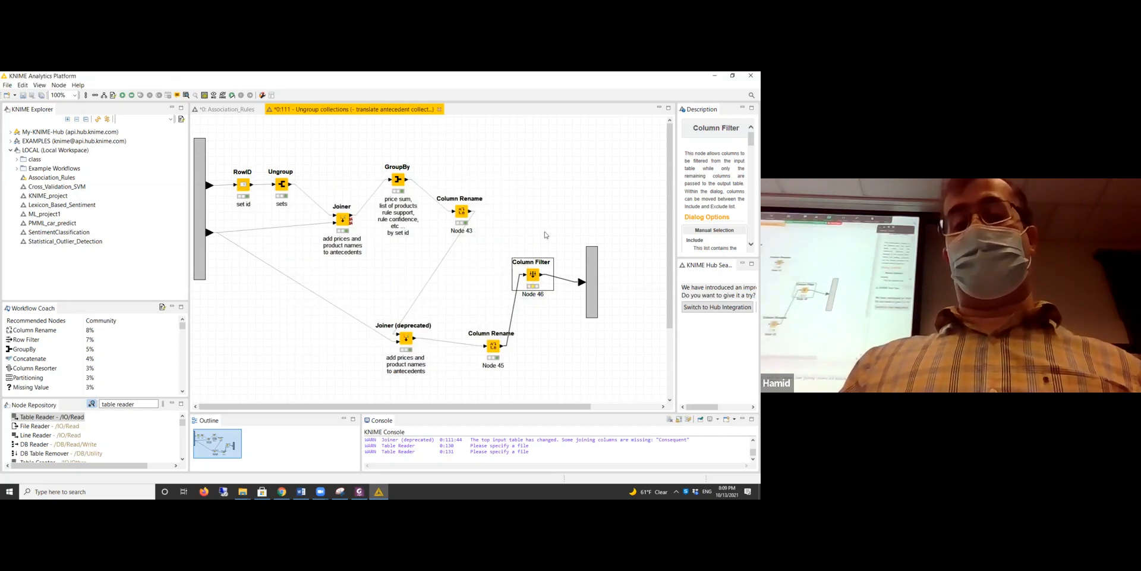
- Close the metanode's inner workflow and execute the Ungroup collections metanode in the Association_Rules workflow
{"action": "key", "text": "ctrl+w"}
{"action": "right_click", "coordinate": [424, 321]}
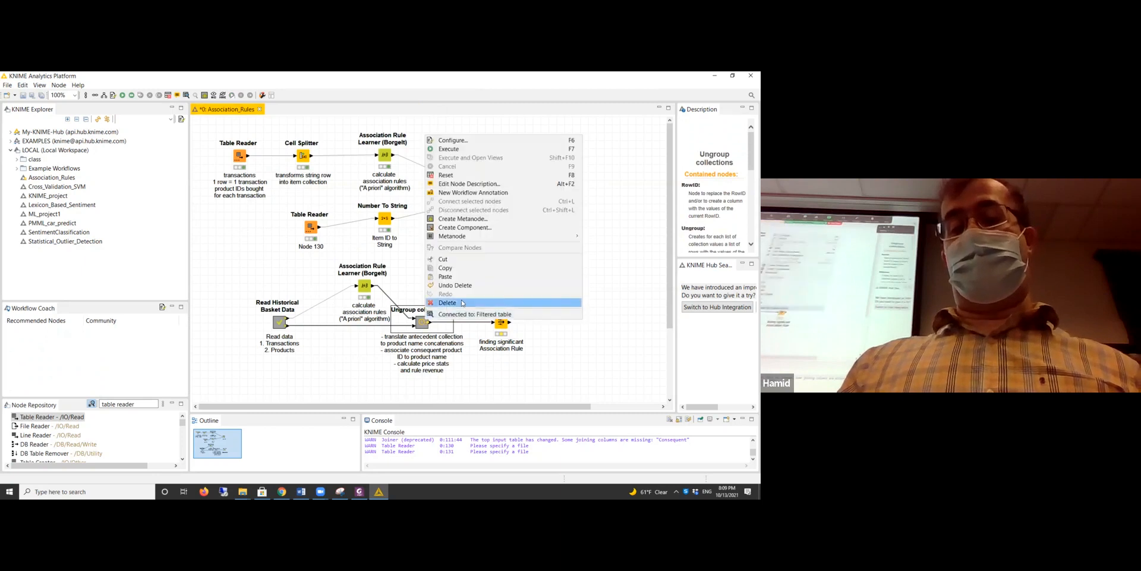
{"action": "left_click", "coordinate": [454, 150]}
{"action": "left_click", "coordinate": [446, 296]}
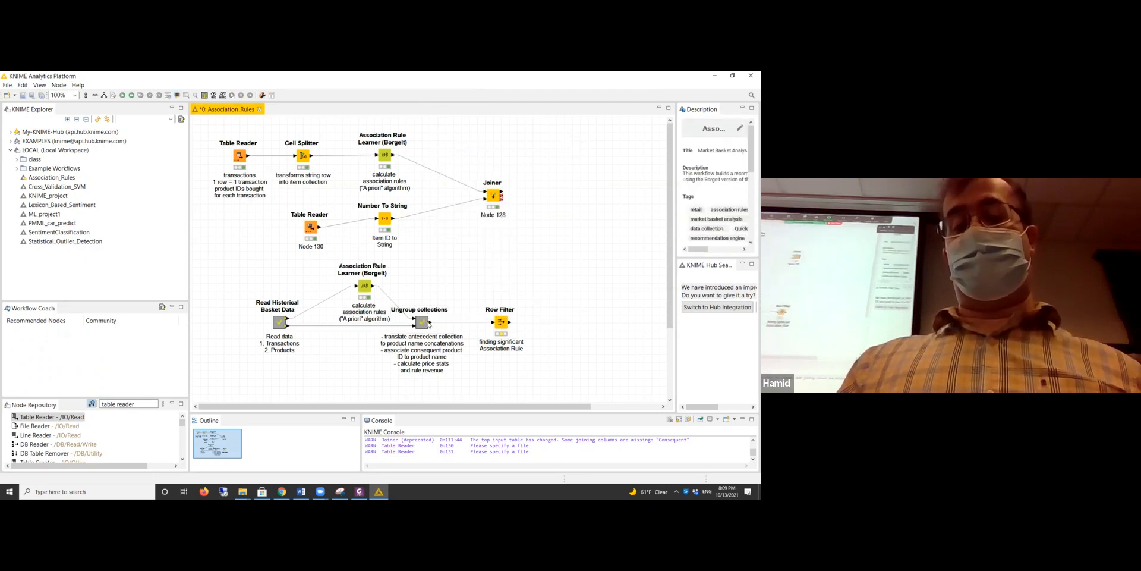
- View the Ungroup collections metanode's filtered table with widened columns, sort it ascending by Mean(RuleLift), and close it
{"action": "right_click", "coordinate": [422, 324]}
{"action": "left_click", "coordinate": [440, 319]}
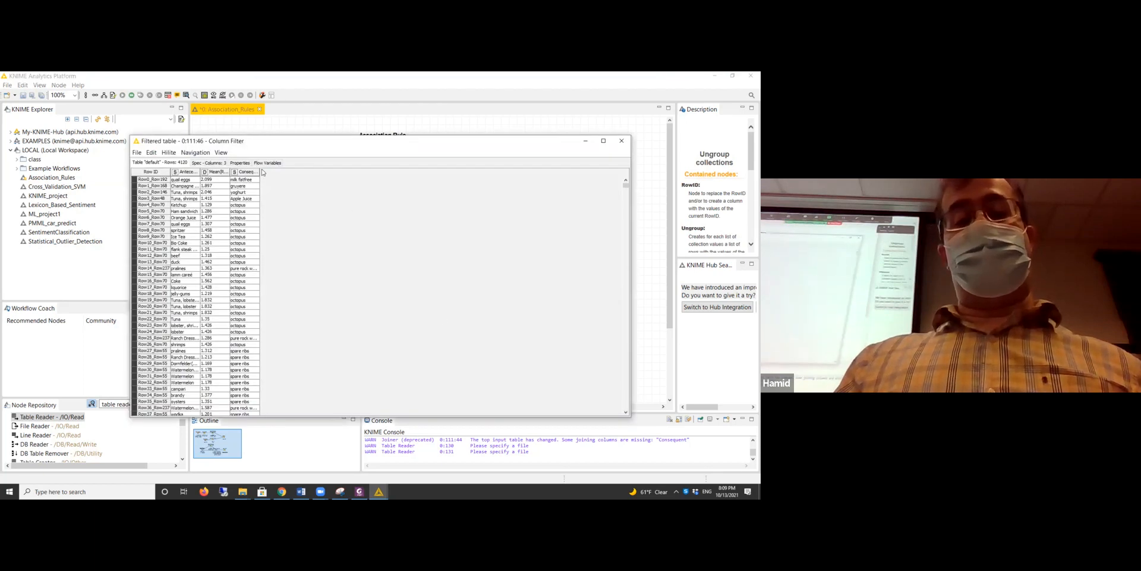
{"action": "left_click_drag", "start_coordinate": [201, 169], "coordinate": [420, 172]}
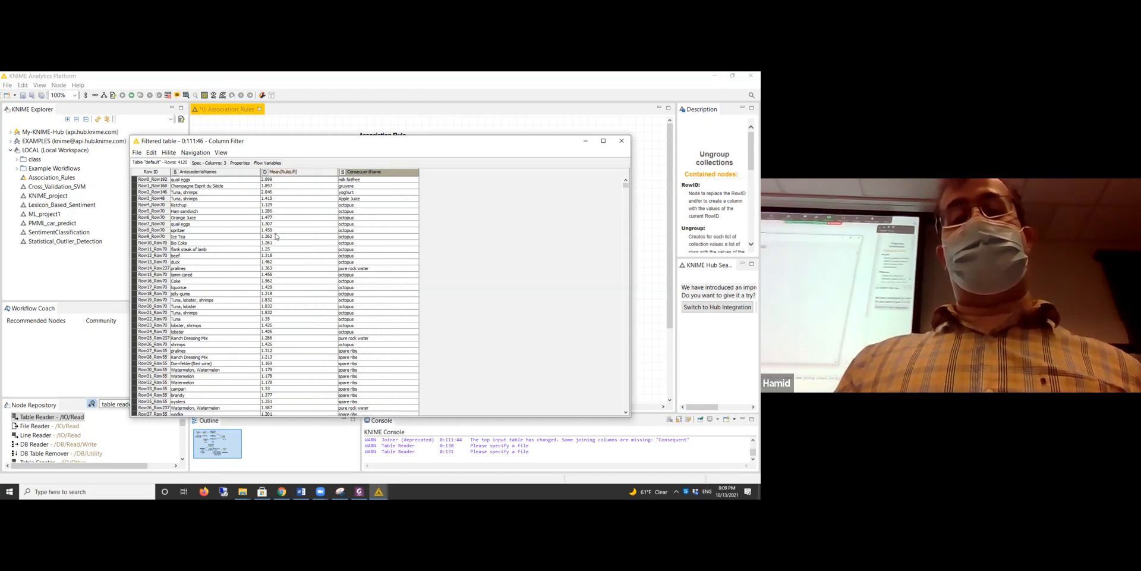
{"action": "left_click", "coordinate": [291, 175]}
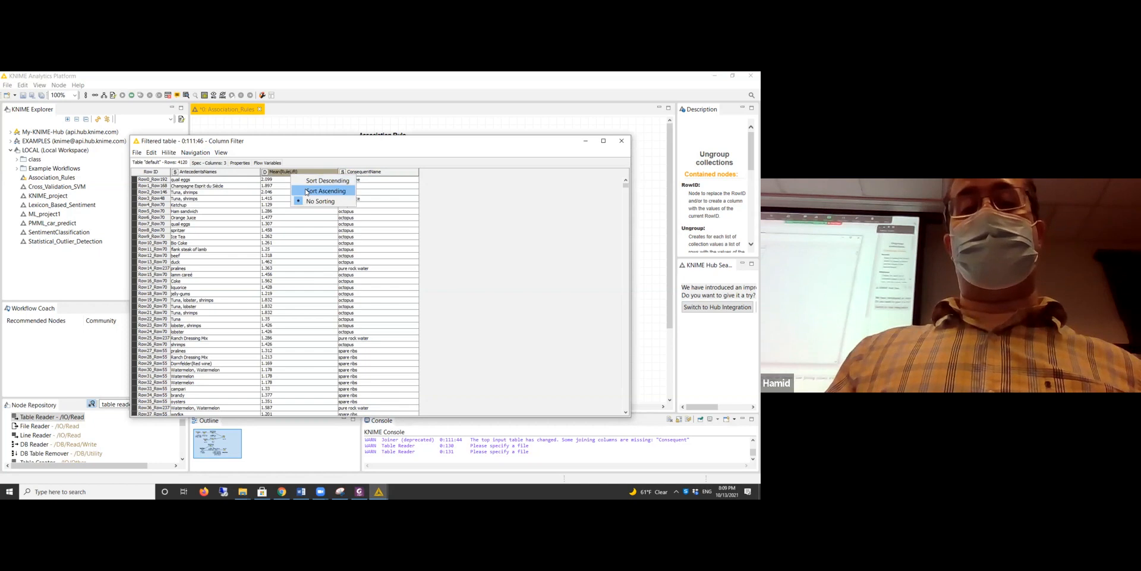
{"action": "left_click", "coordinate": [307, 190]}
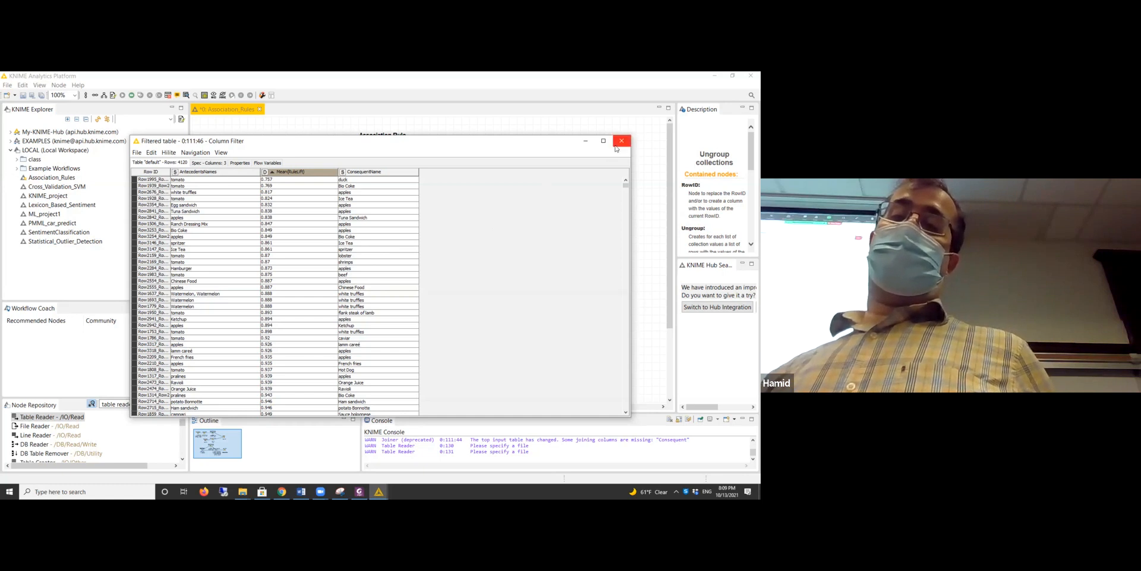
{"action": "left_click", "coordinate": [616, 146]}
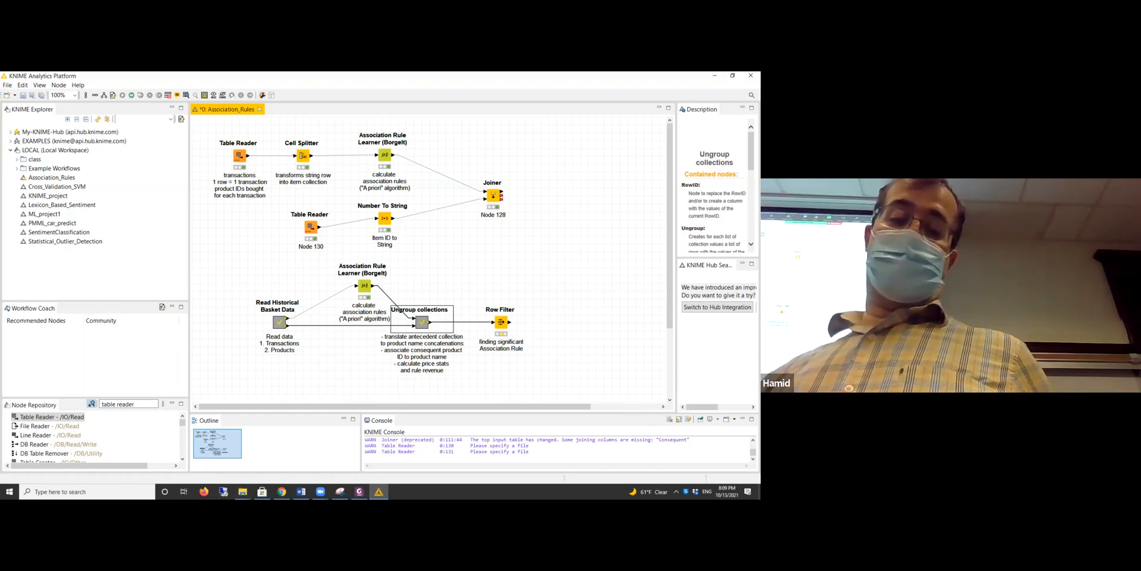
- Switch to Chrome and search Google for "how to filter our some rows in knime"
{"action": "left_click", "coordinate": [282, 490]}
{"action": "left_click", "coordinate": [282, 491]}
{"action": "left_click", "coordinate": [281, 491]}
{"action": "left_click", "coordinate": [223, 98]}
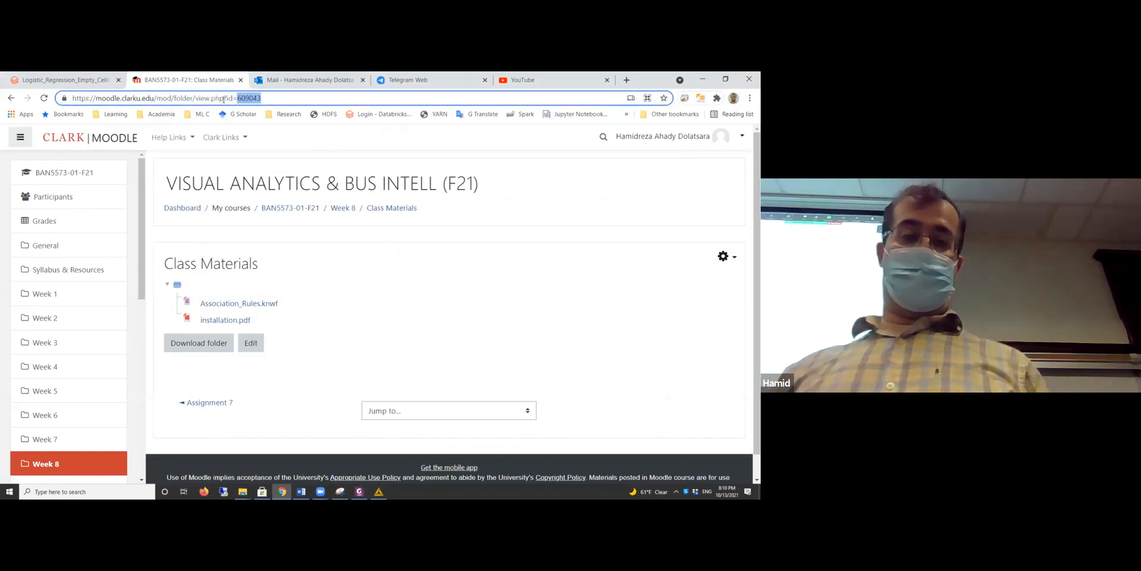
{"action": "type", "text": "h"}
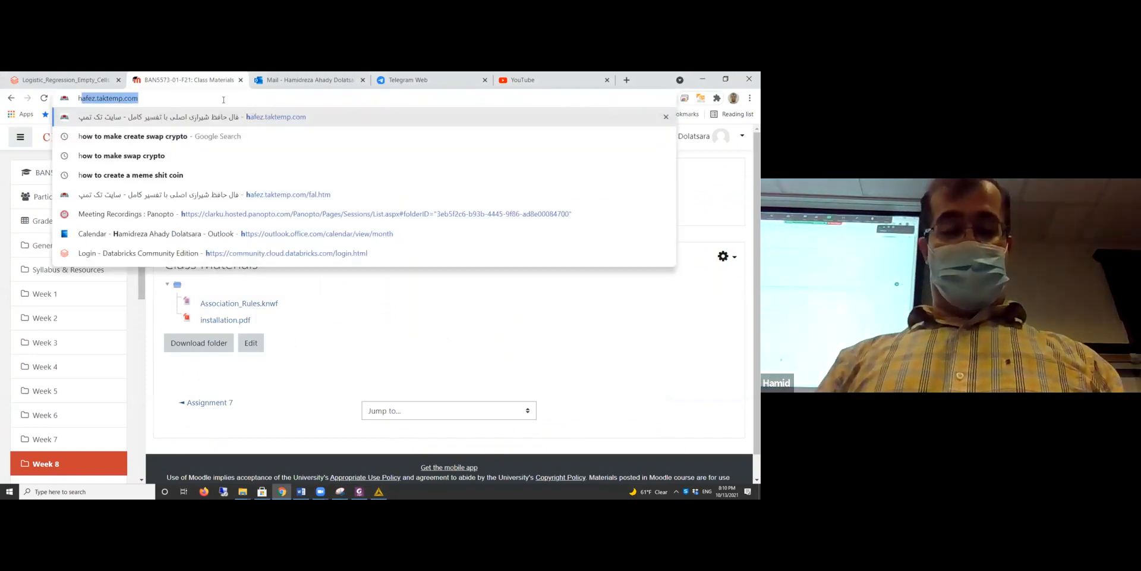
{"action": "type", "text": "ow to filter o"}
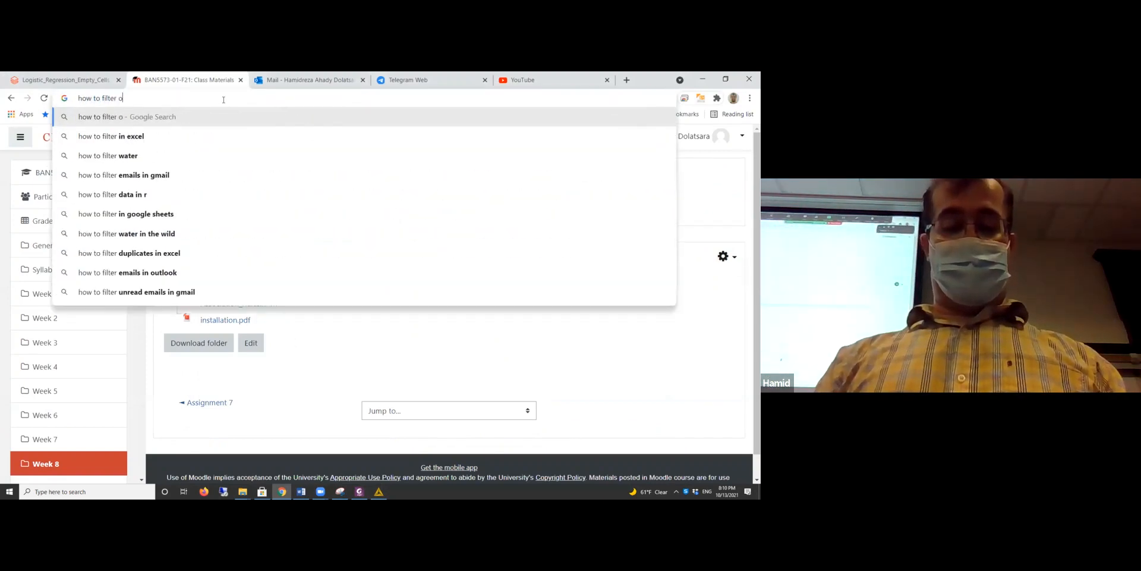
{"action": "type", "text": "ur some row"}
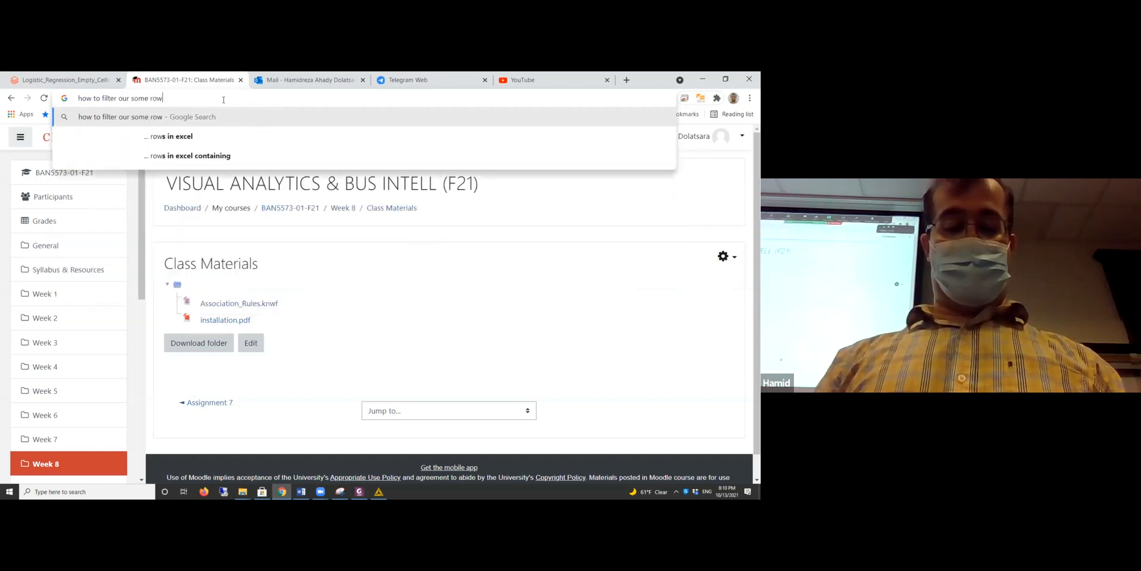
{"action": "type", "text": "s in knime"}
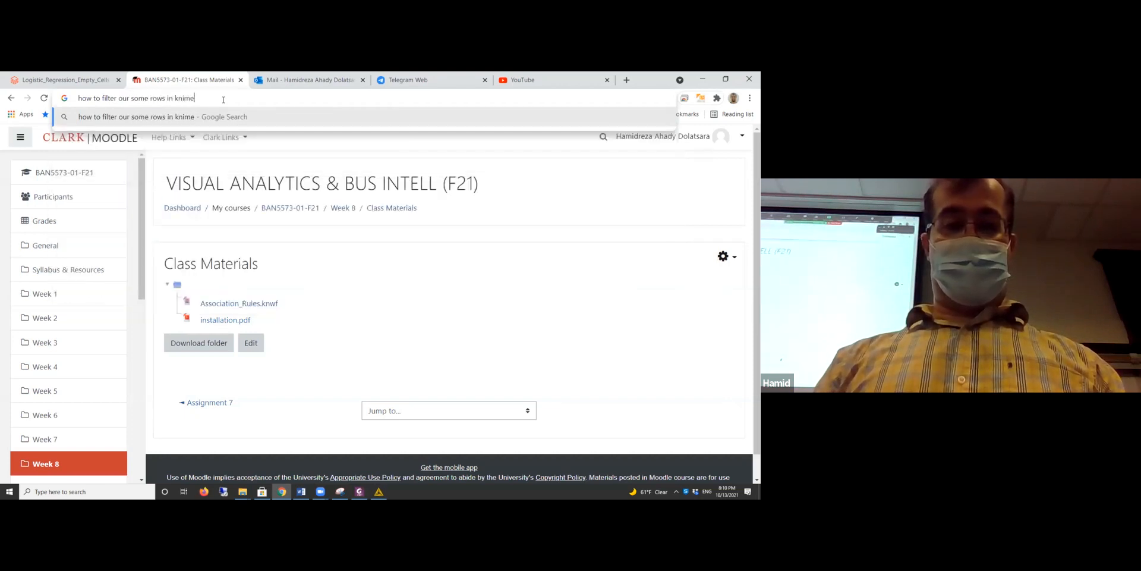
{"action": "key", "text": "Return"}
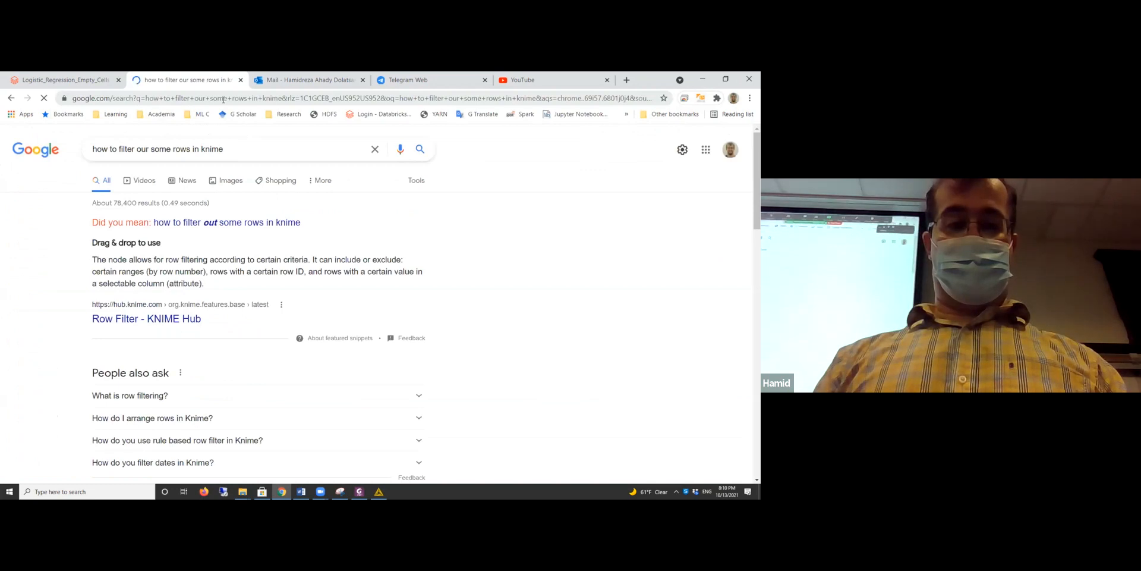
- Open the Row Filter page on KNIME Hub, review it, and add its node to the Association_Rules workflow below the Joiner
{"action": "scroll", "coordinate": [173, 229], "scroll_direction": "down", "scroll_amount": 2}
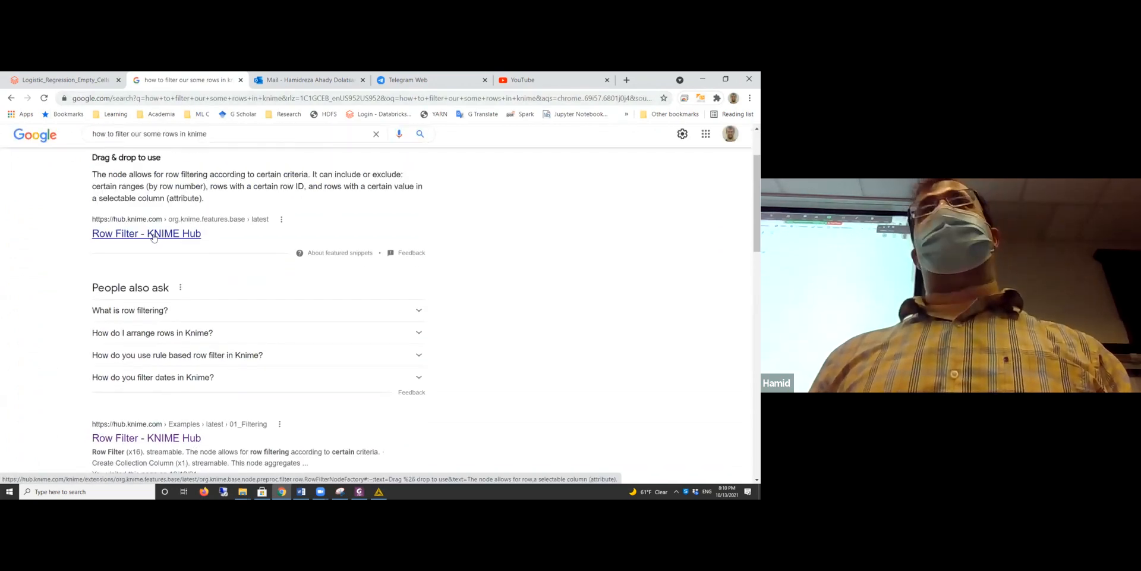
{"action": "left_click", "coordinate": [153, 237]}
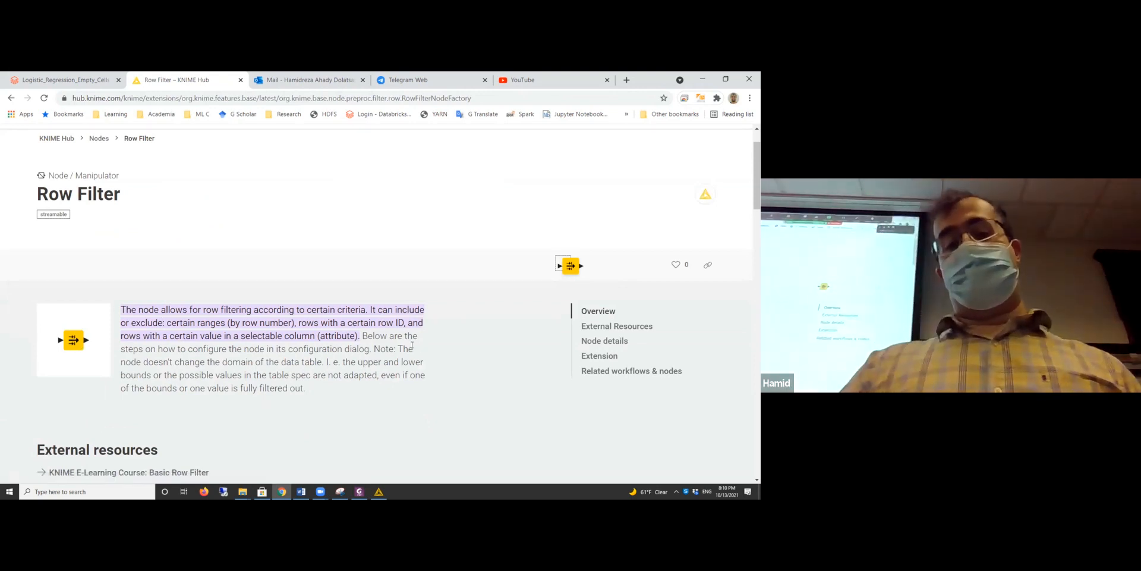
{"action": "scroll", "coordinate": [325, 353], "scroll_direction": "down", "scroll_amount": 7}
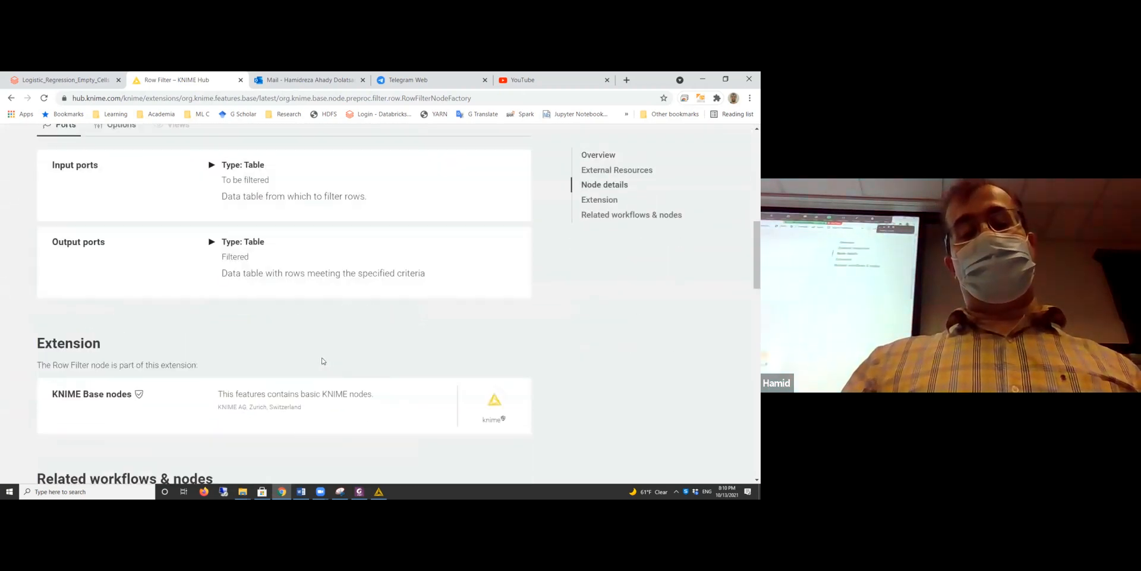
{"action": "scroll", "coordinate": [324, 361], "scroll_direction": "up", "scroll_amount": 7}
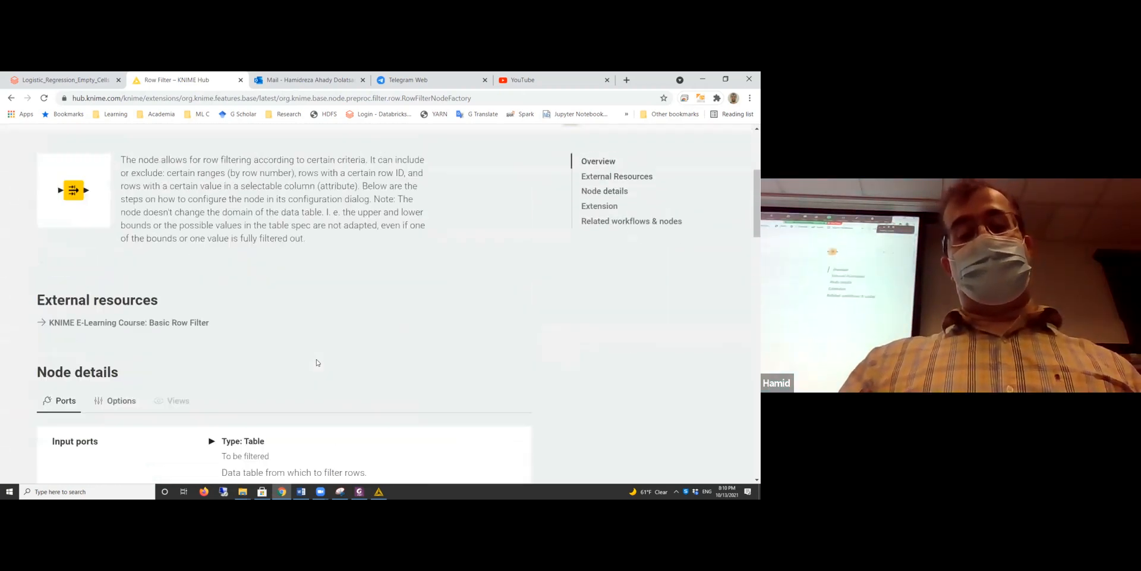
{"action": "left_click_drag", "start_coordinate": [77, 342], "coordinate": [537, 252]}
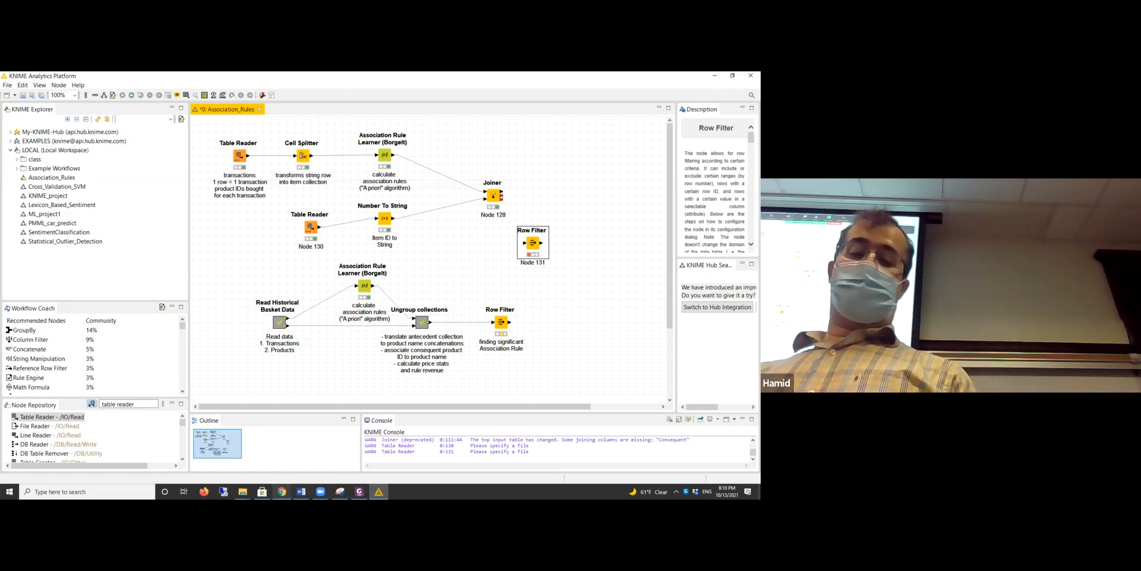
- Return to the Google results in Chrome and rerun the search as "how to filter out some rows in knime"
{"action": "key", "text": "alt+Tab"}
{"action": "left_click", "coordinate": [10, 99]}
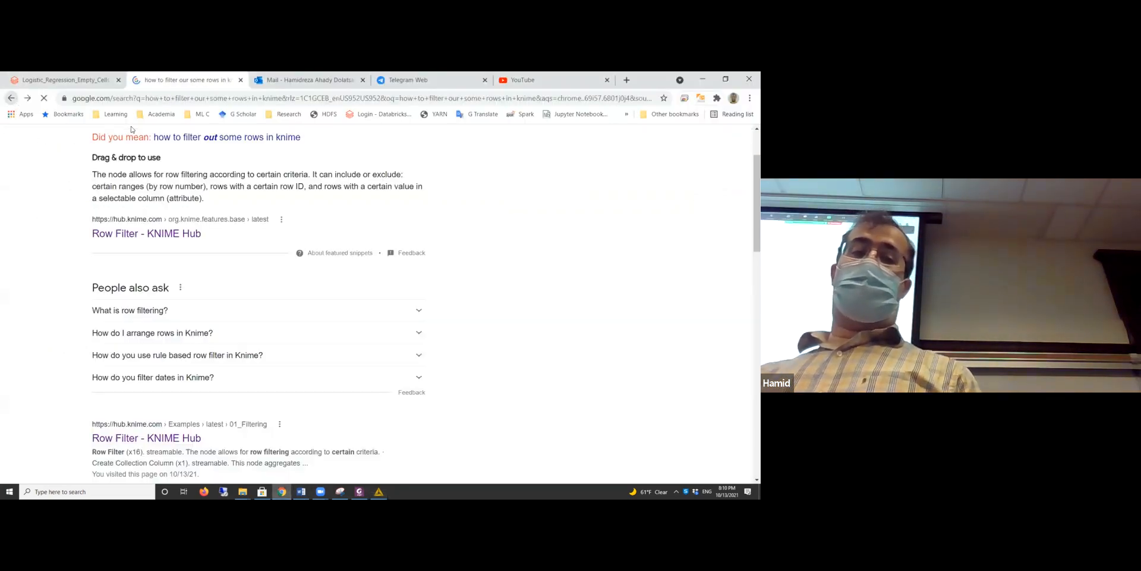
{"action": "left_click", "coordinate": [28, 99]}
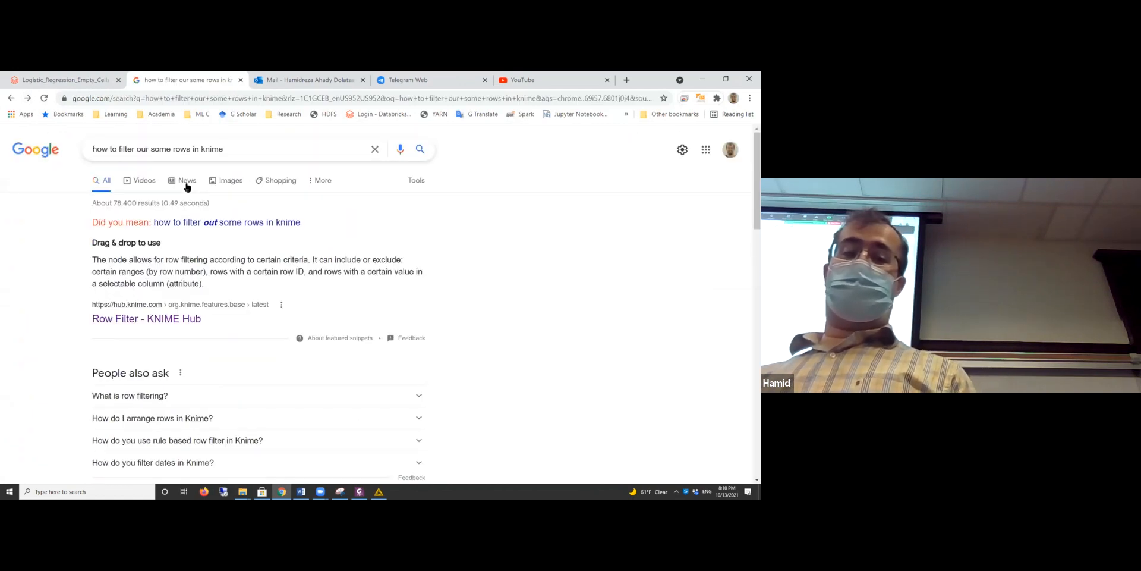
{"action": "left_click", "coordinate": [195, 224]}
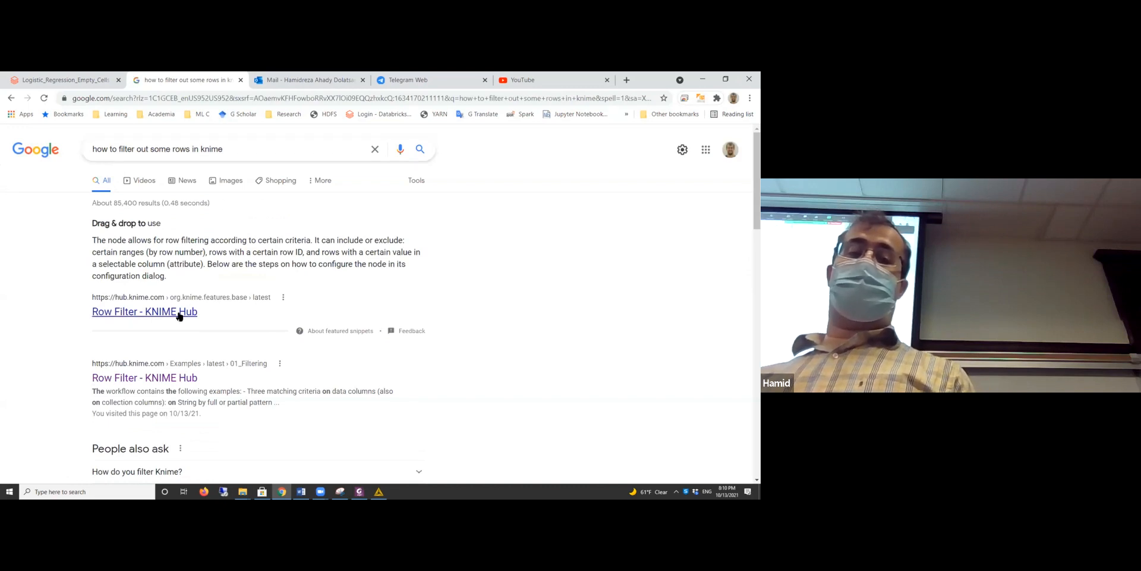
- Check the Row Filter example workflow on KNIME Hub and add another Row Filter node from its node page to the Association_Rules workflow
{"action": "left_click", "coordinate": [152, 377]}
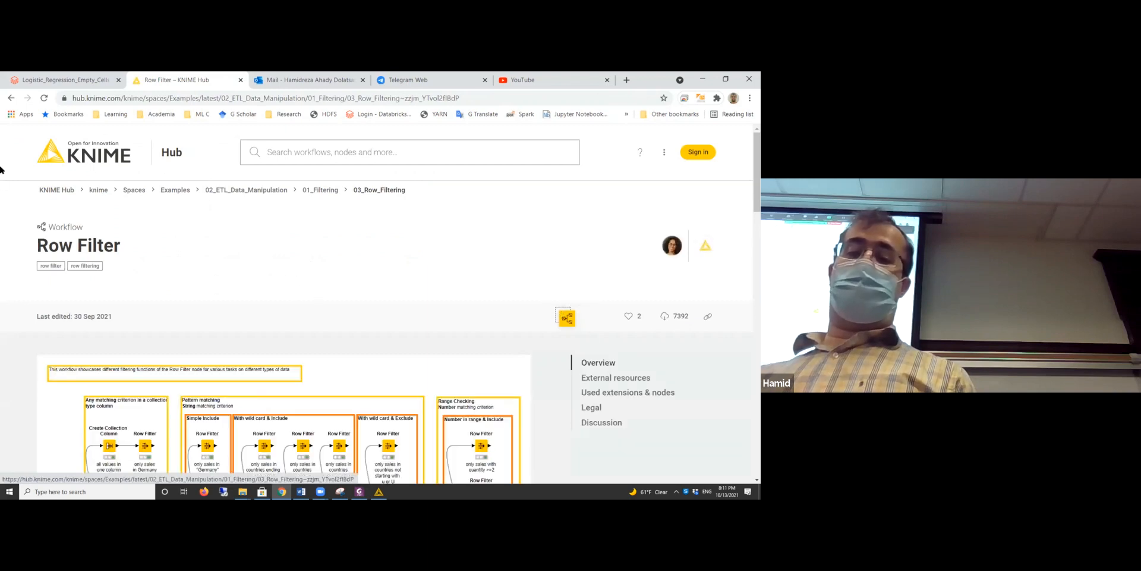
{"action": "left_click", "coordinate": [11, 97]}
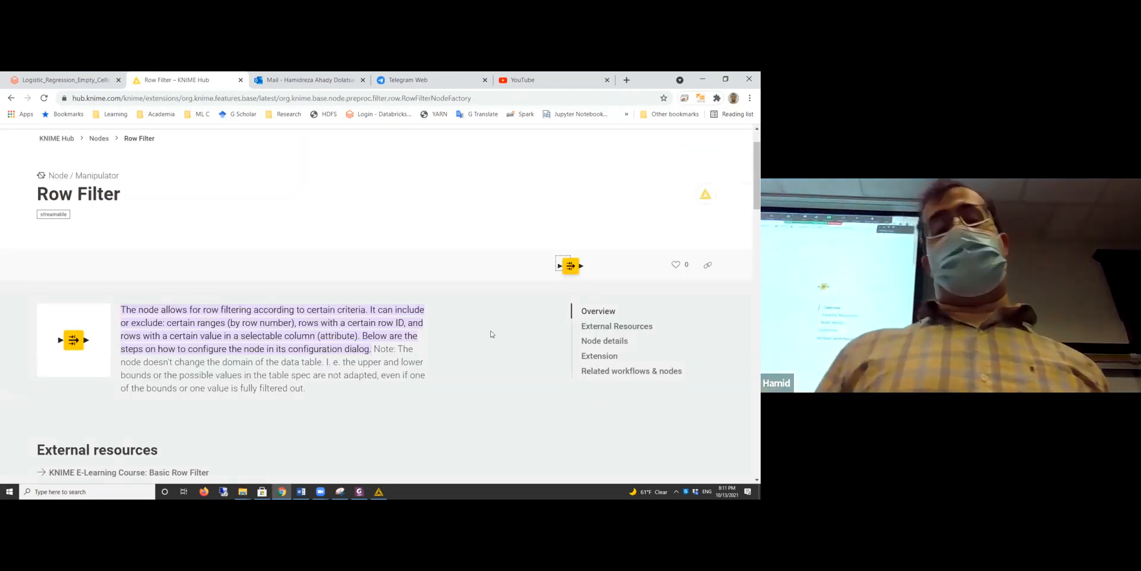
{"action": "left_click_drag", "start_coordinate": [570, 266], "coordinate": [567, 293]}
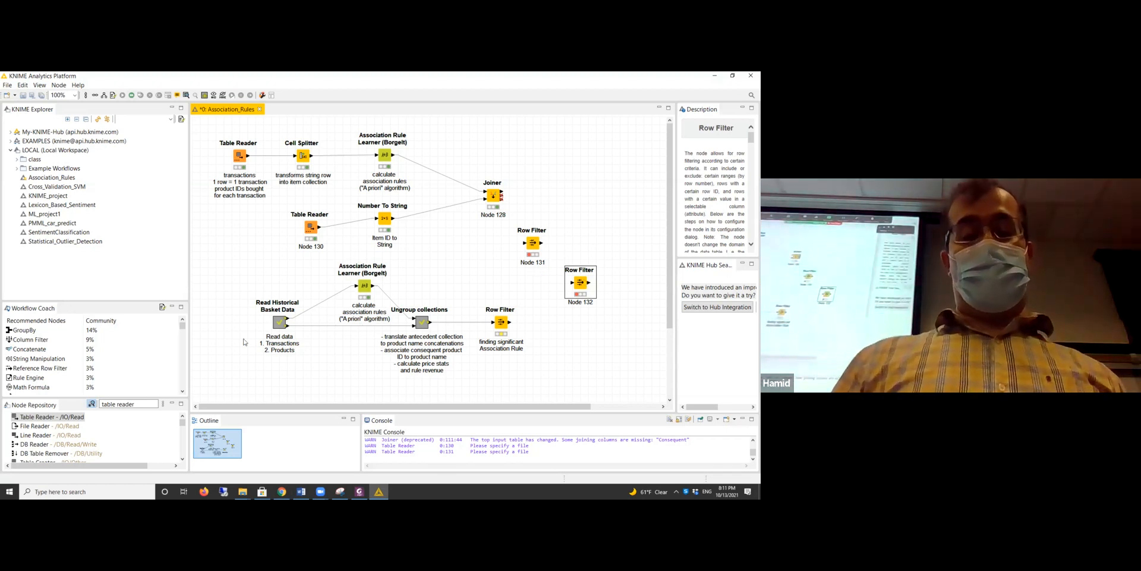
- Return to the Google results in Chrome and search for "how to ungroup based on cell in knime"
{"action": "left_click", "coordinate": [282, 491]}
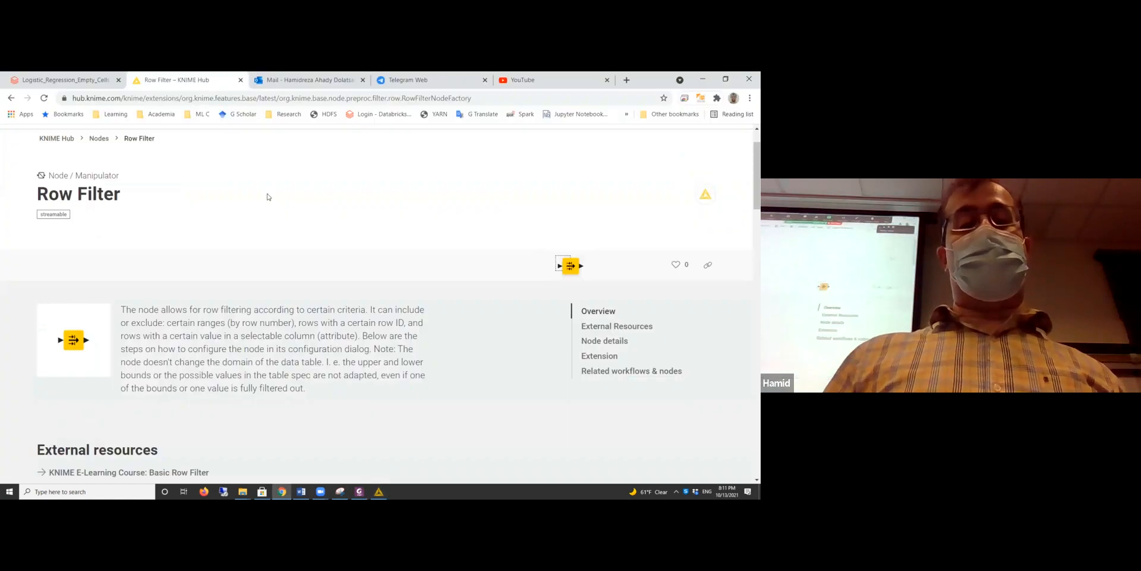
{"action": "left_click", "coordinate": [10, 98]}
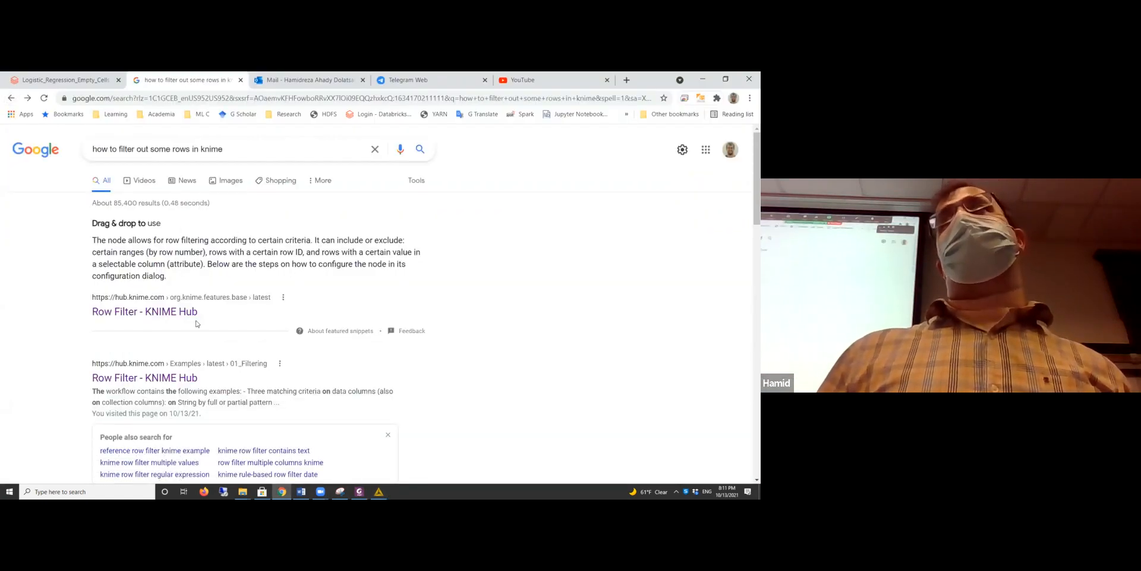
{"action": "triple_click", "coordinate": [220, 150]}
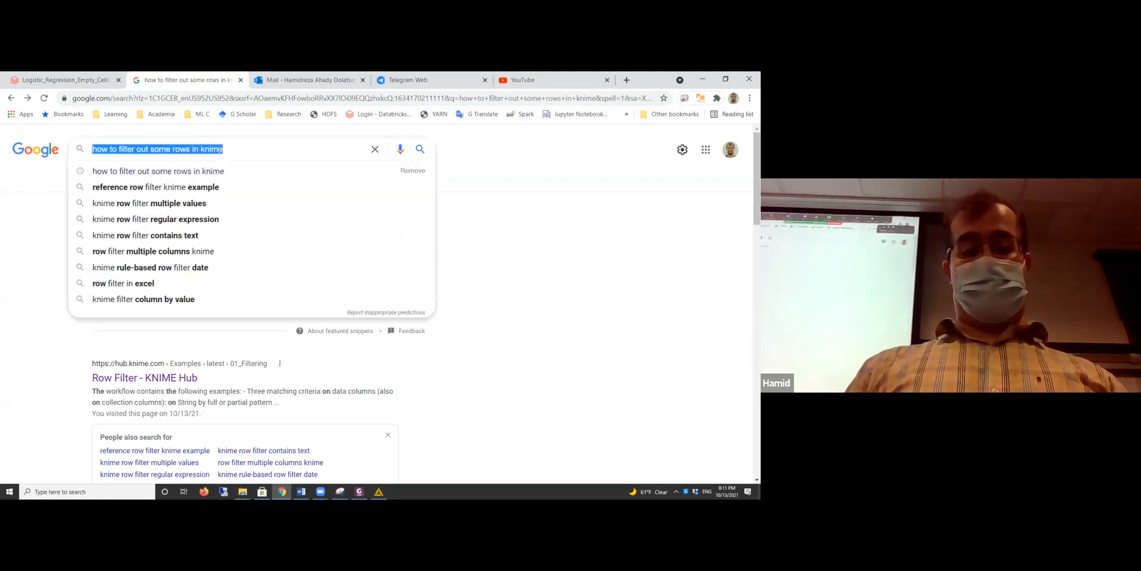
{"action": "type", "text": "how to ungr"}
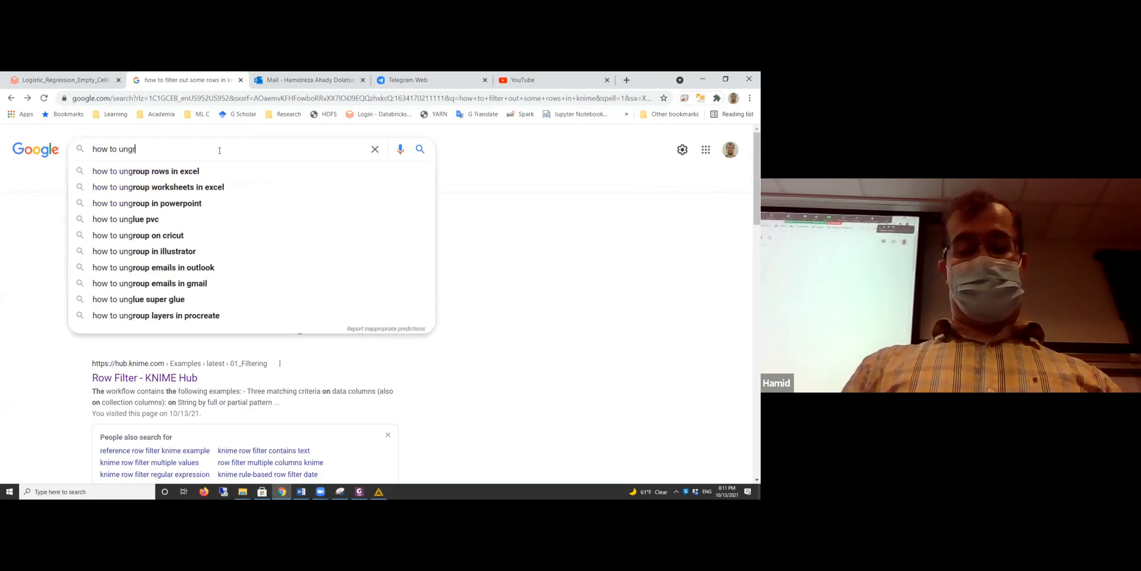
{"action": "type", "text": "oup ba"}
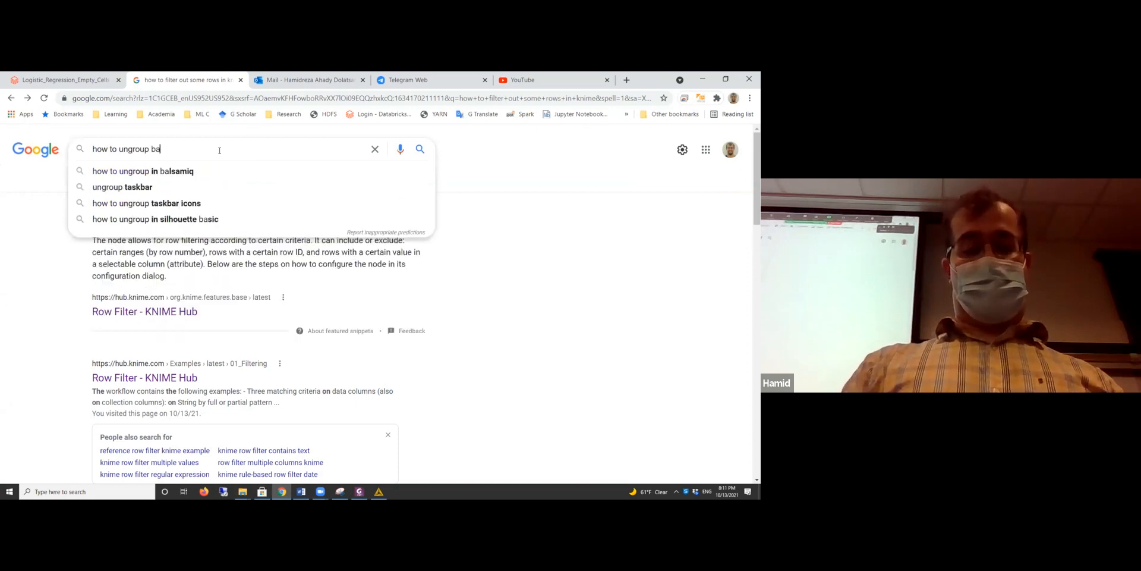
{"action": "type", "text": "sed on c"}
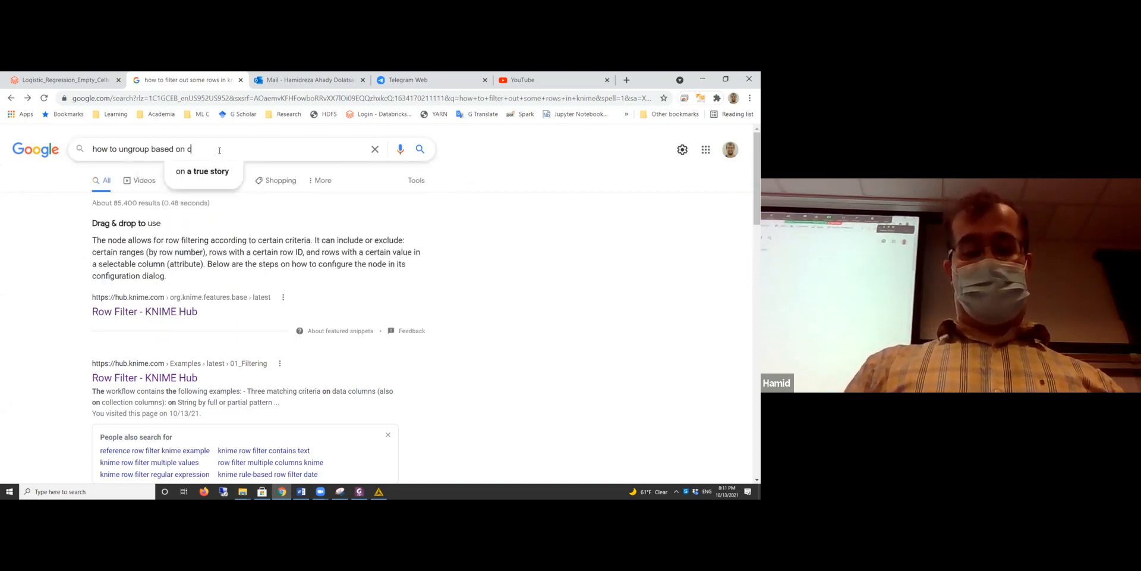
{"action": "type", "text": "ell in knime"}
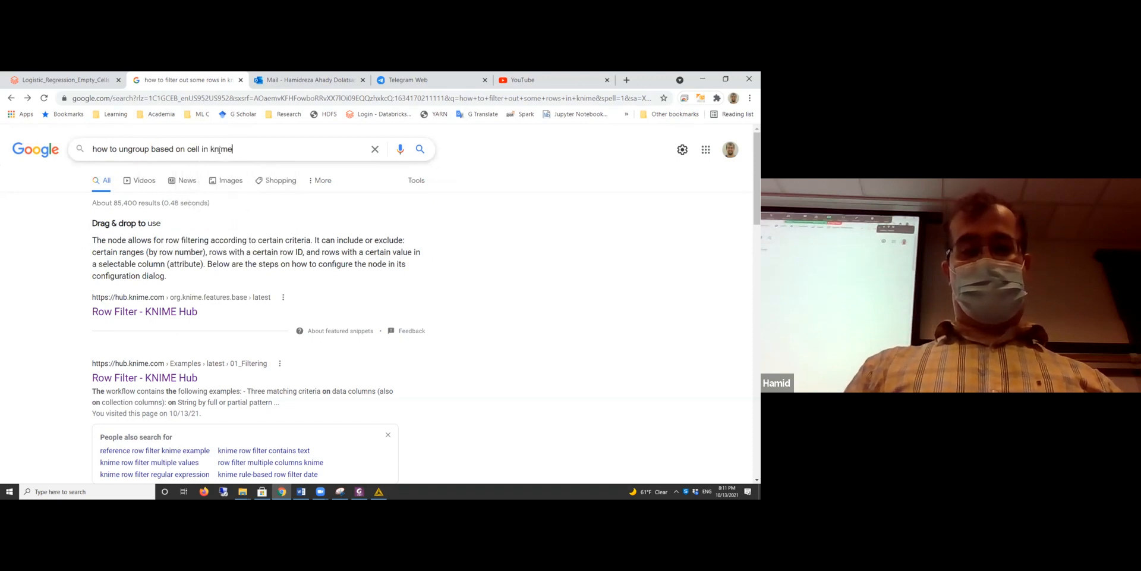
{"action": "key", "text": "Return"}
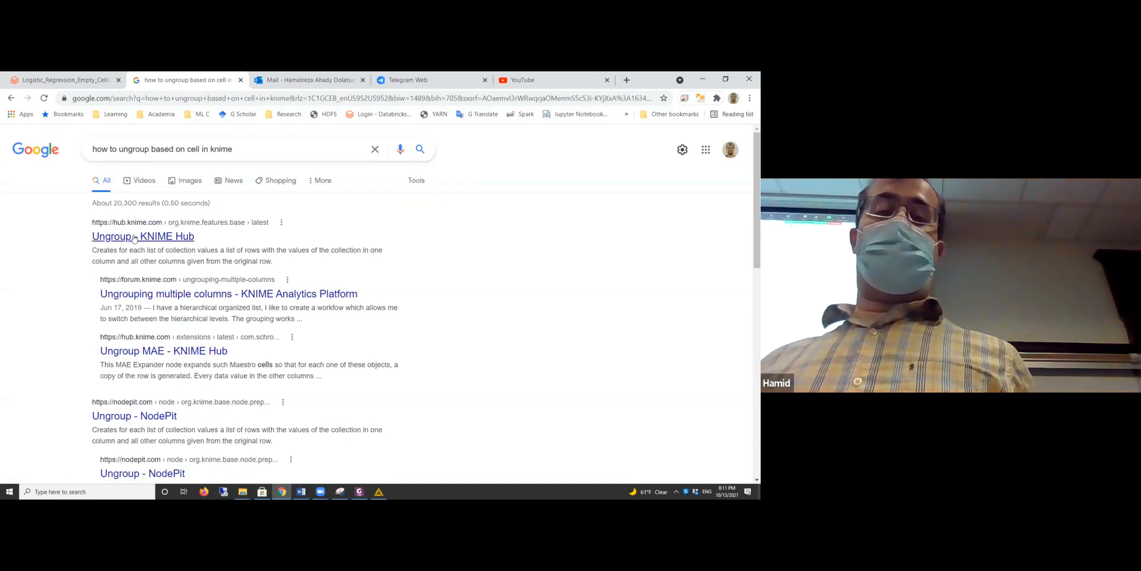
- Open the Ungroup page on KNIME Hub, add its node beside the Joiner in the workflow, and return to the Google results
{"action": "left_click", "coordinate": [157, 243]}
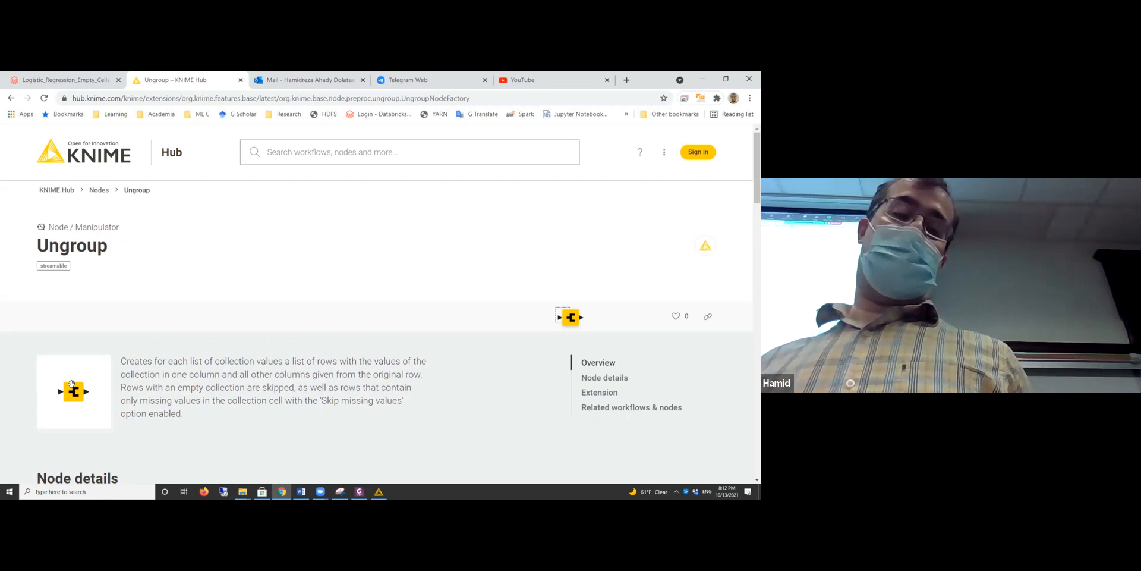
{"action": "left_click_drag", "start_coordinate": [74, 391], "coordinate": [588, 218]}
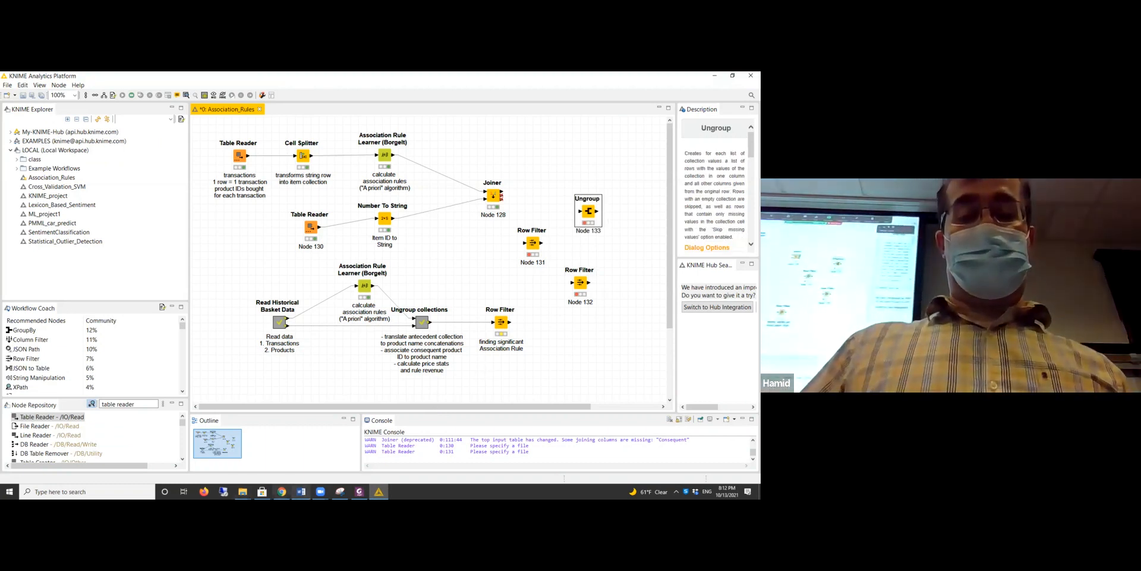
{"action": "left_click", "coordinate": [282, 492]}
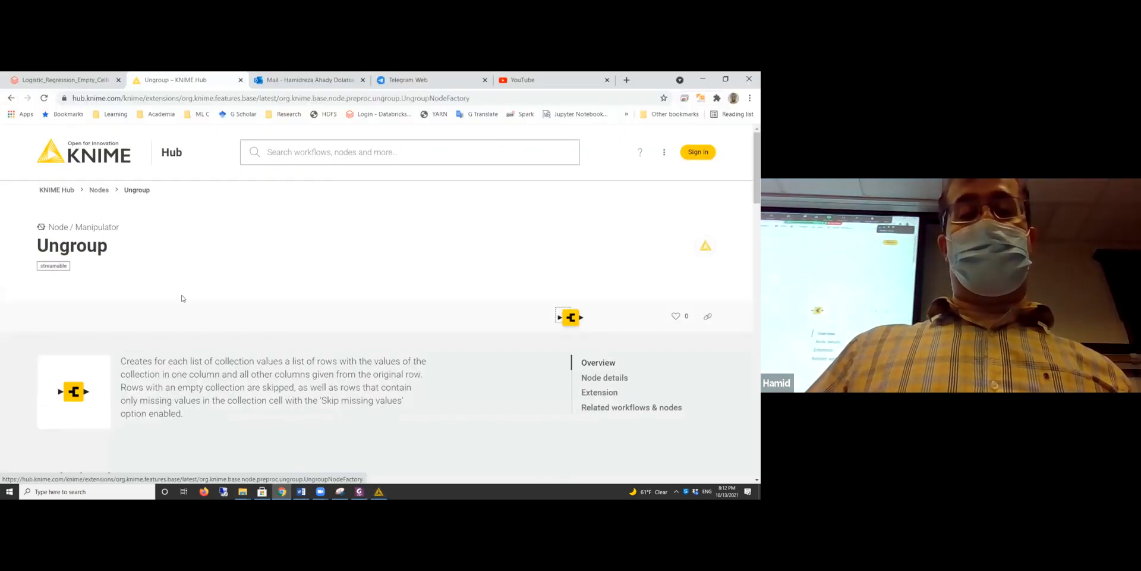
{"action": "left_click", "coordinate": [11, 98]}
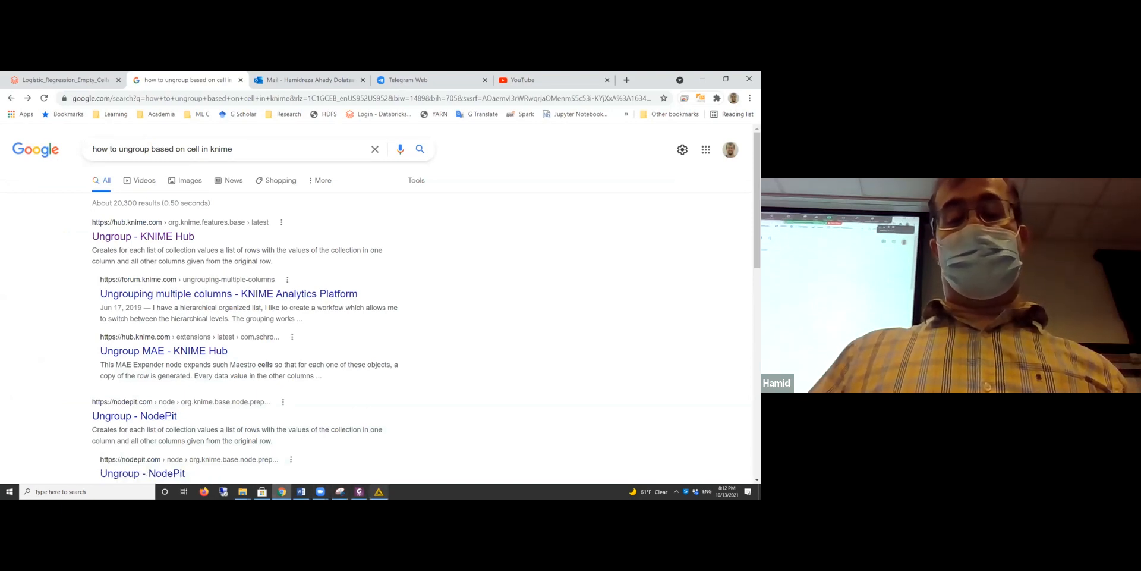
- Switch to KNIME and review the filter criteria of the Row Filter connected to Ungroup collections, including its tested column, accepting the configuration
{"action": "left_click", "coordinate": [378, 491]}
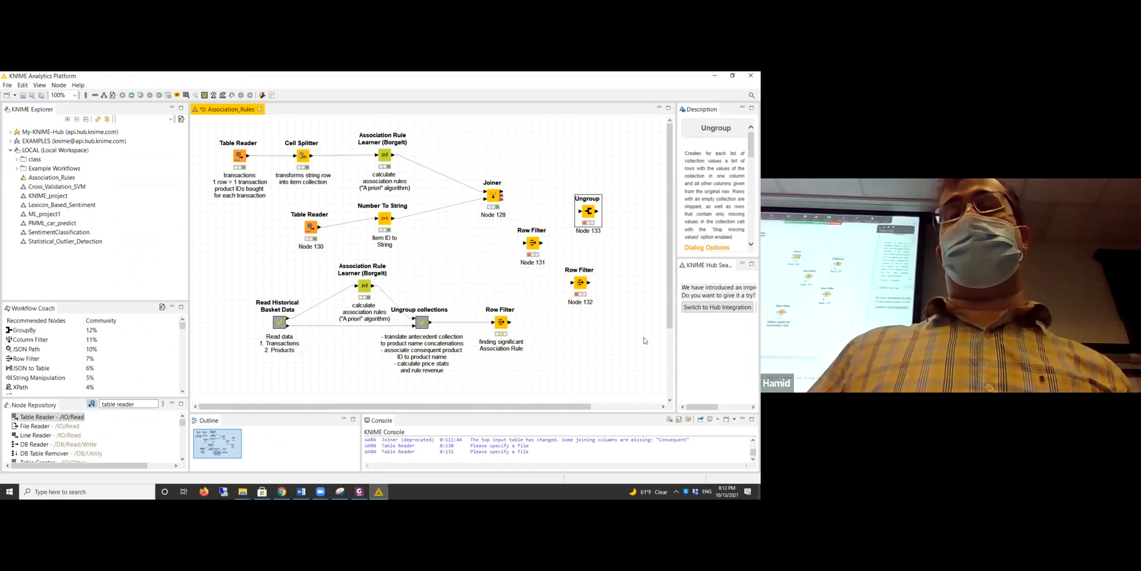
{"action": "right_click", "coordinate": [502, 324]}
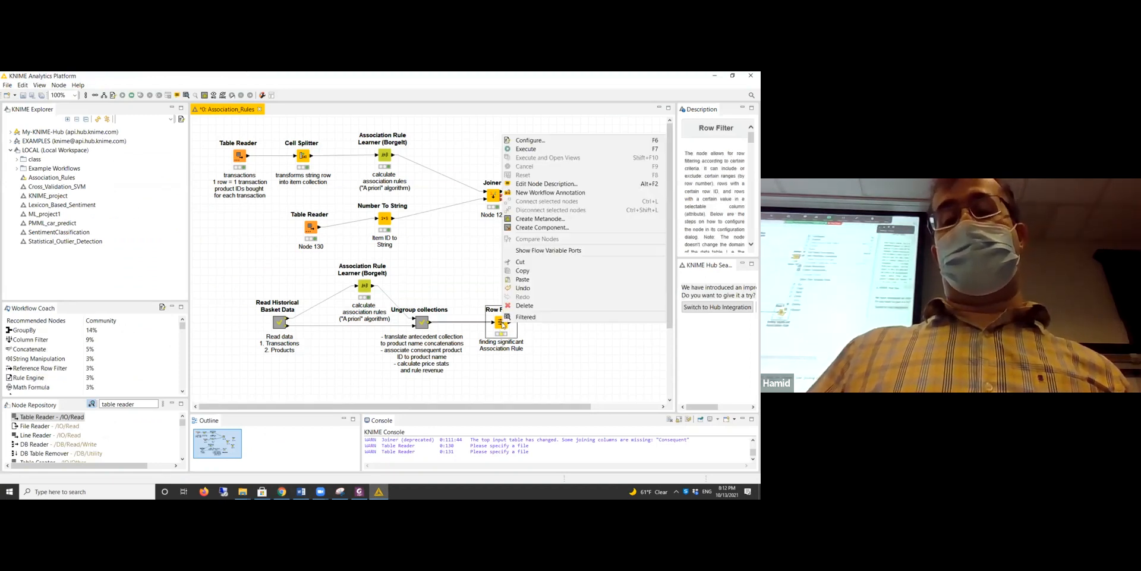
{"action": "left_click", "coordinate": [496, 332]}
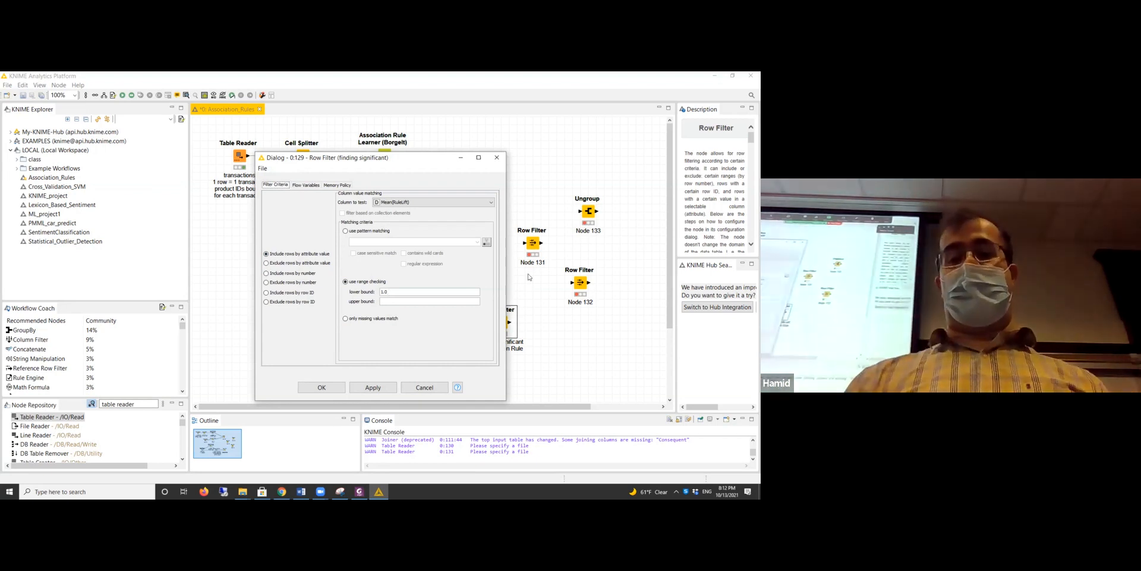
{"action": "left_click", "coordinate": [407, 205]}
{"action": "left_click", "coordinate": [406, 204]}
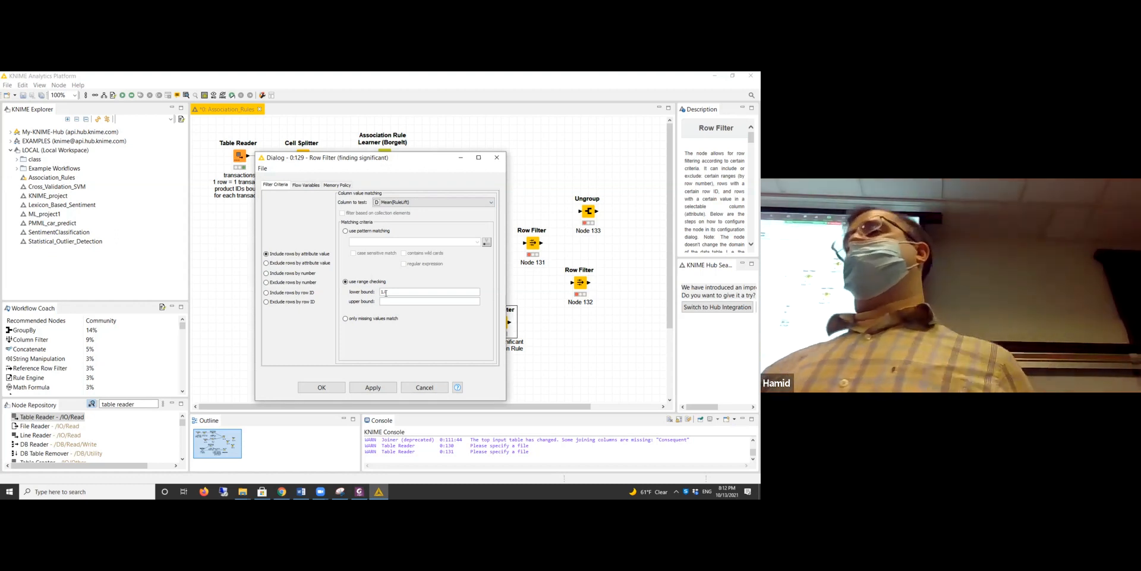
{"action": "left_click", "coordinate": [322, 387]}
- Execute the Row Filter for significant association rules and view its filtered table with widened AntecedentsNames and Mean(RuleLift) columns
{"action": "right_click", "coordinate": [501, 323]}
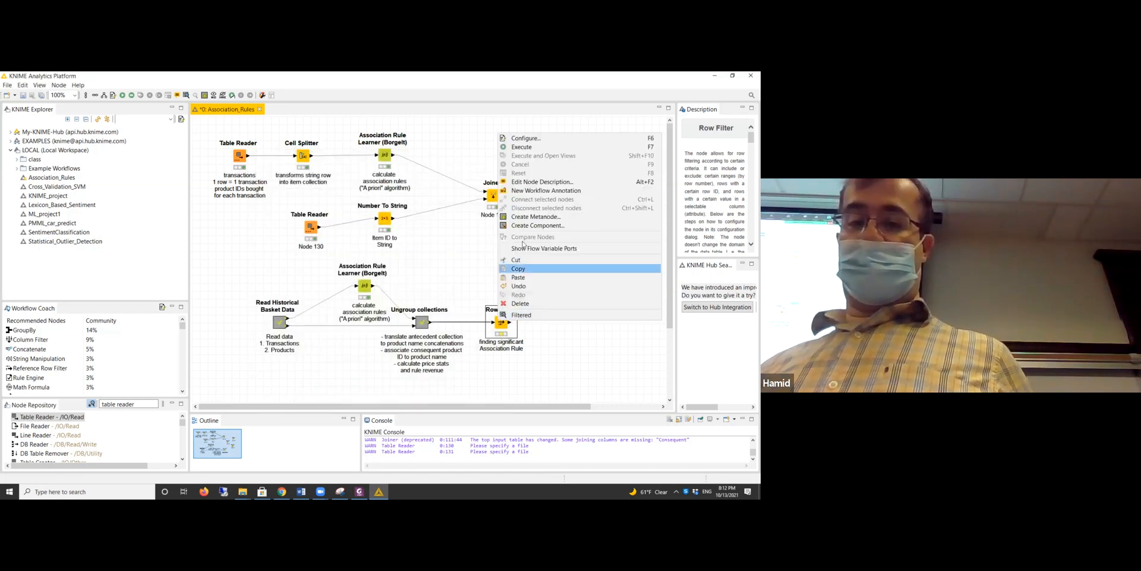
{"action": "left_click", "coordinate": [505, 146]}
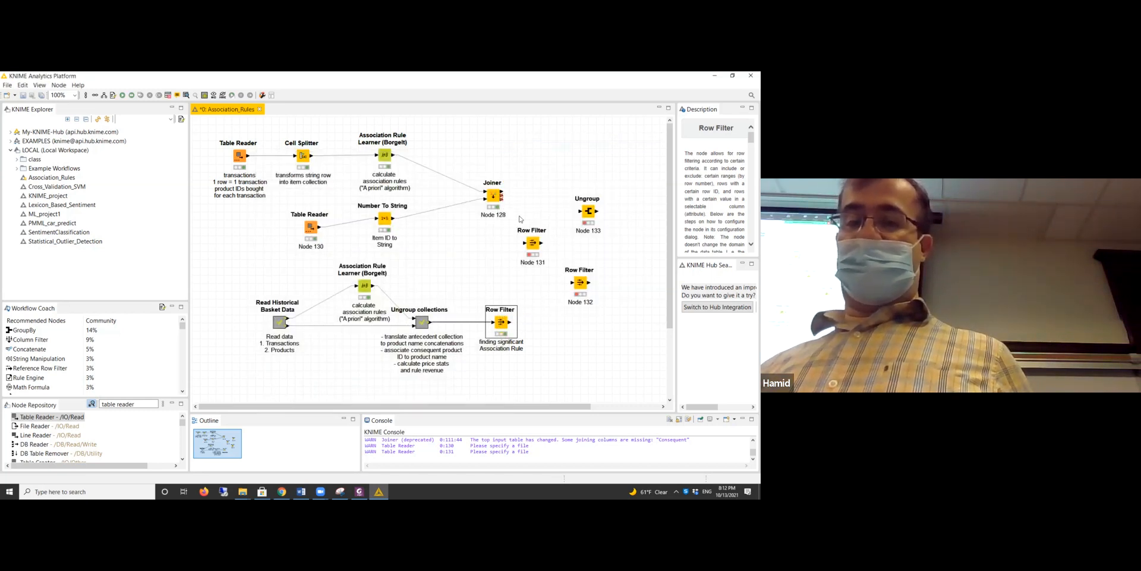
{"action": "right_click", "coordinate": [502, 323]}
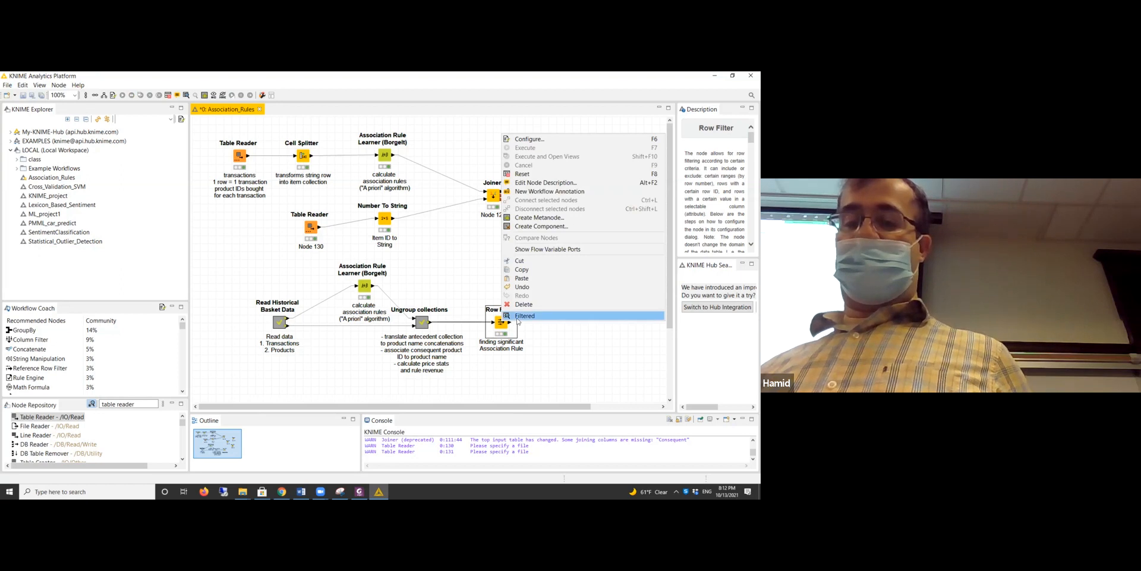
{"action": "left_click", "coordinate": [524, 315]}
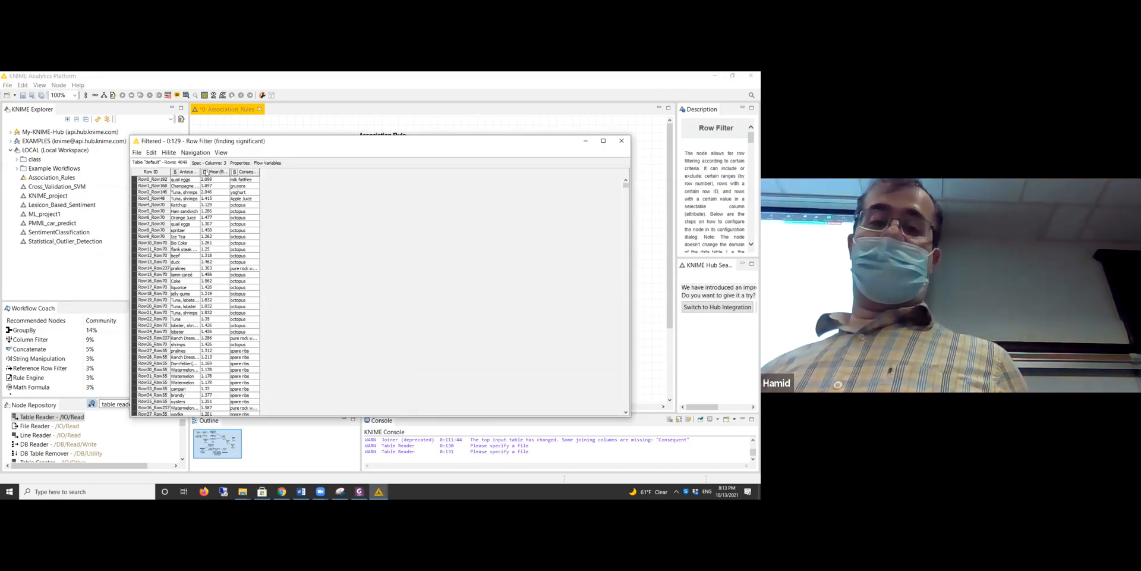
{"action": "left_click_drag", "start_coordinate": [200, 171], "coordinate": [315, 171]}
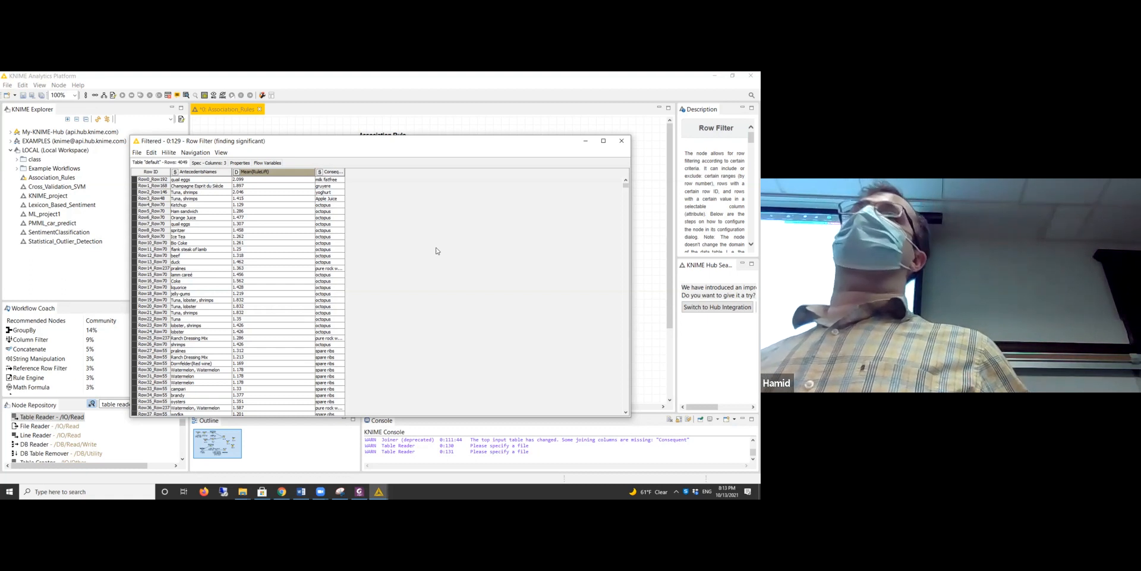
{"action": "left_click", "coordinate": [621, 141]}
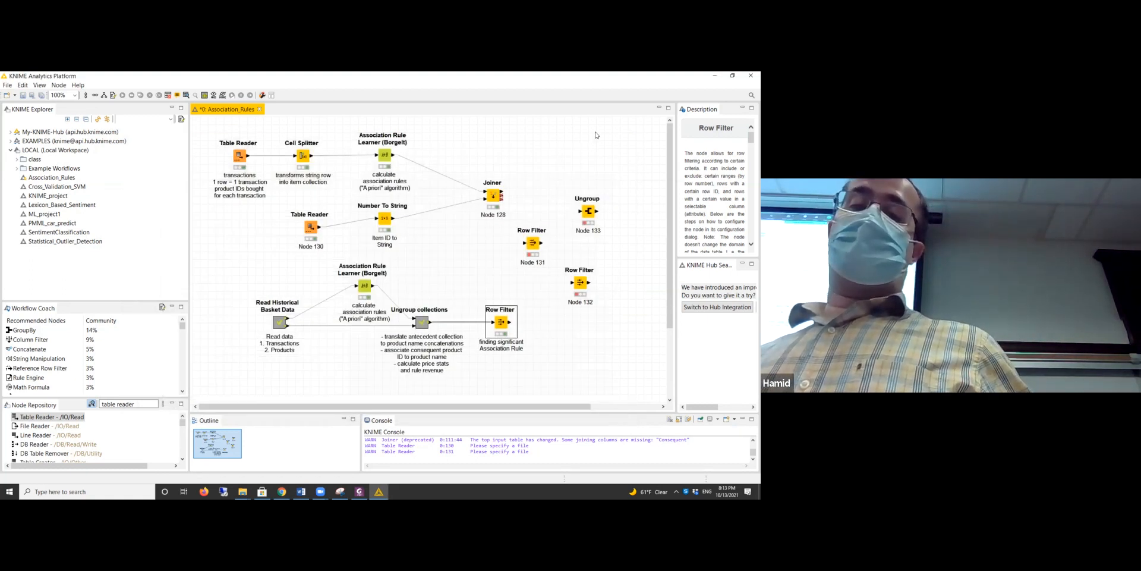
- View the transactions table read by the Table Reader feeding the Cell Splitter, and close it
{"action": "left_click", "coordinate": [597, 135]}
{"action": "right_click", "coordinate": [239, 156]}
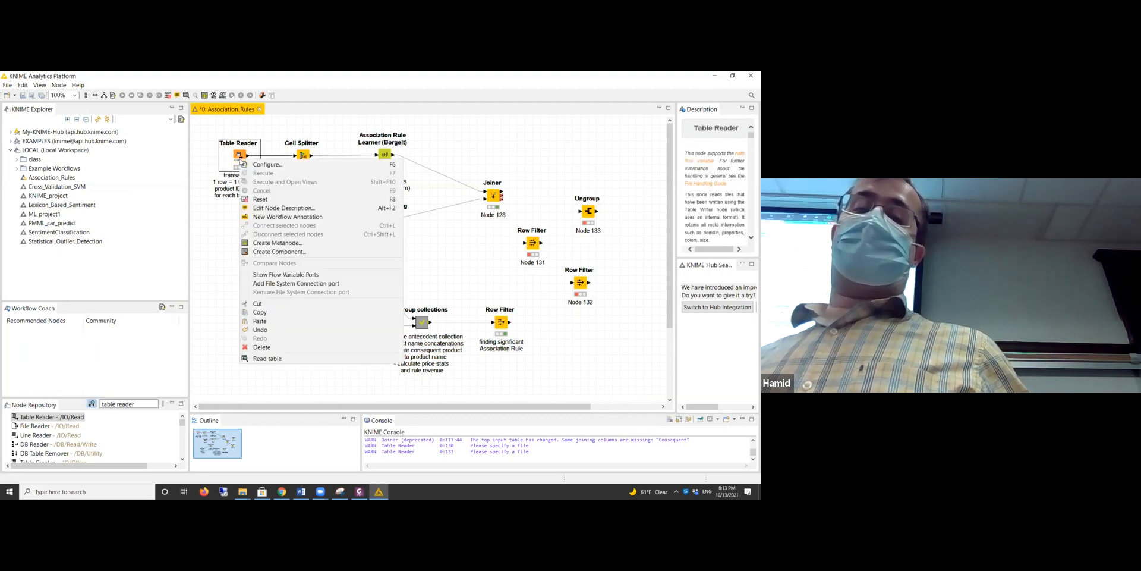
{"action": "left_click", "coordinate": [268, 358]}
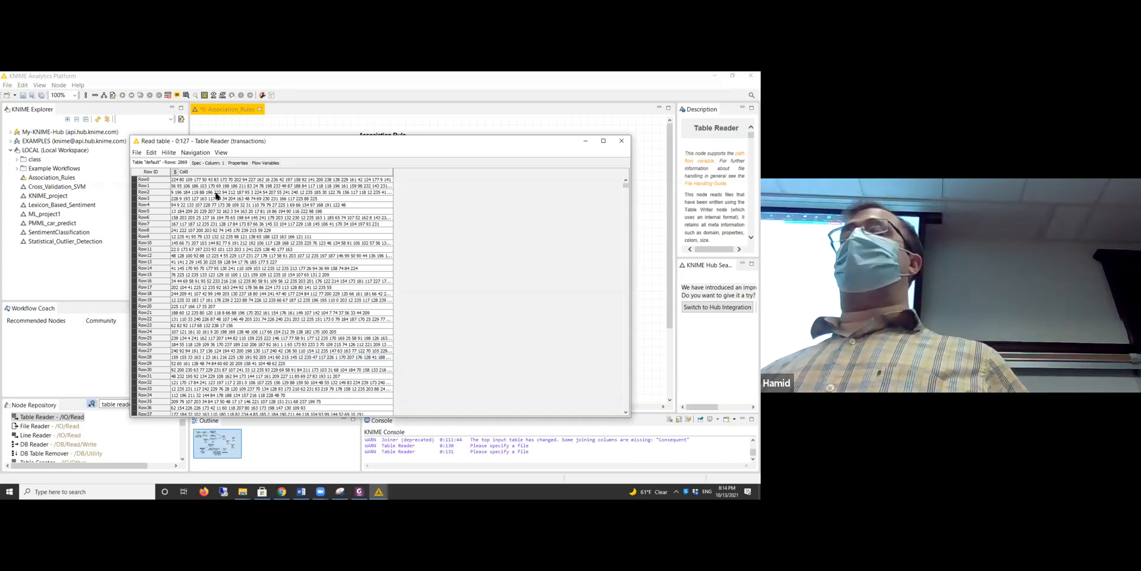
{"action": "left_click", "coordinate": [622, 141]}
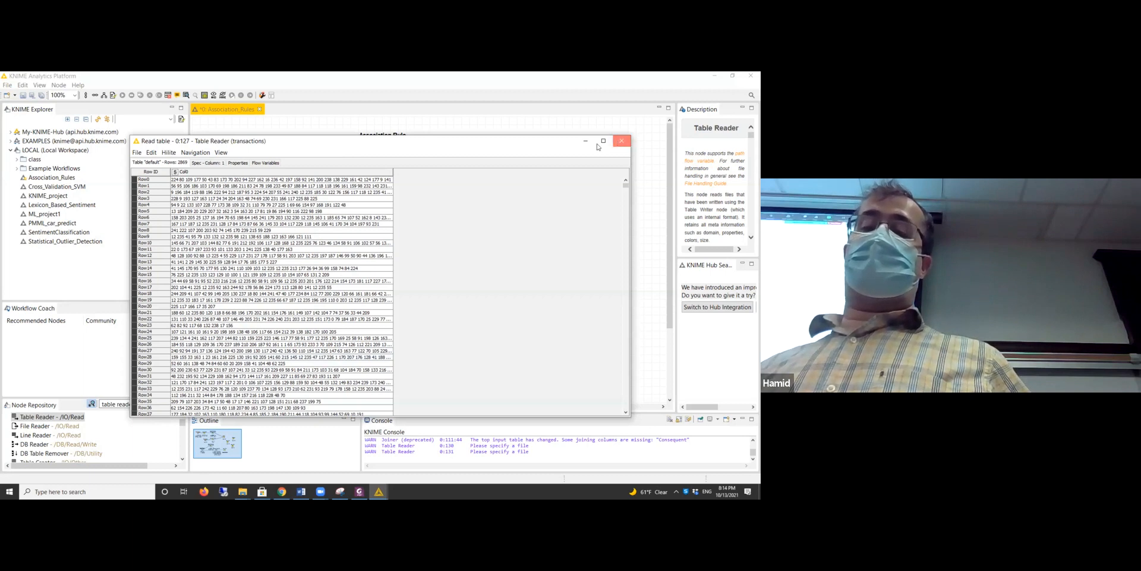
- Examine the association rules table of the Association Rule Learner (Borgelt) connected to the Cell Splitter, and close it
{"action": "left_click", "coordinate": [385, 156]}
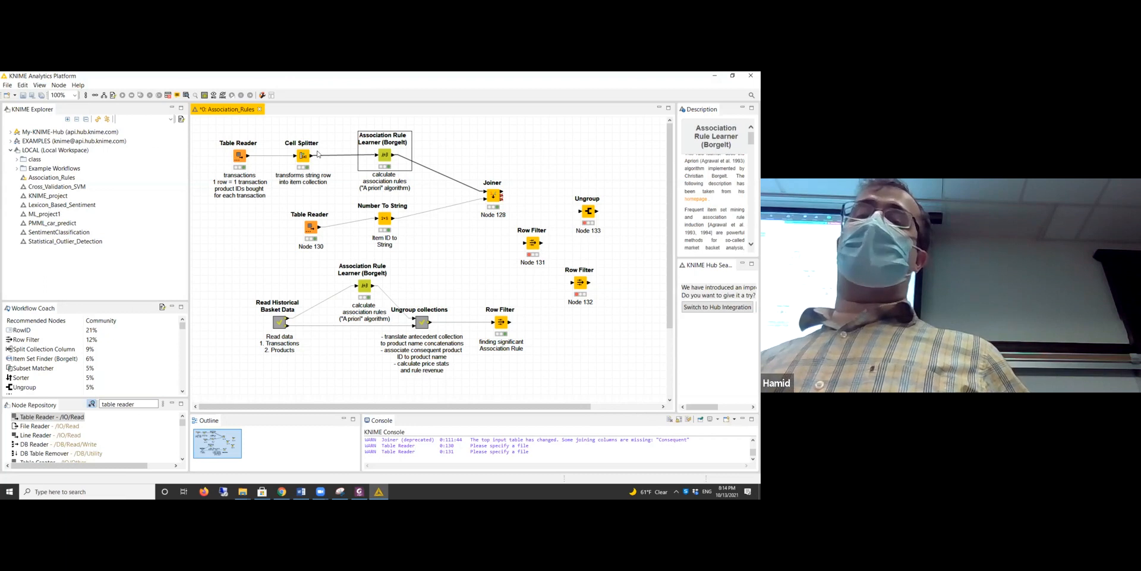
{"action": "right_click", "coordinate": [386, 156]}
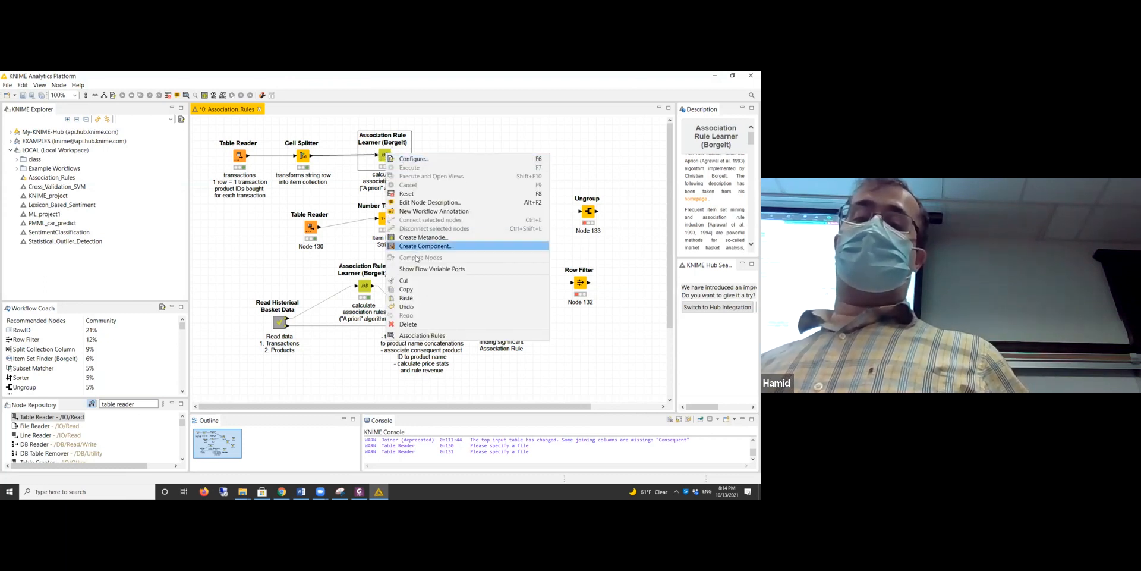
{"action": "left_click", "coordinate": [423, 335]}
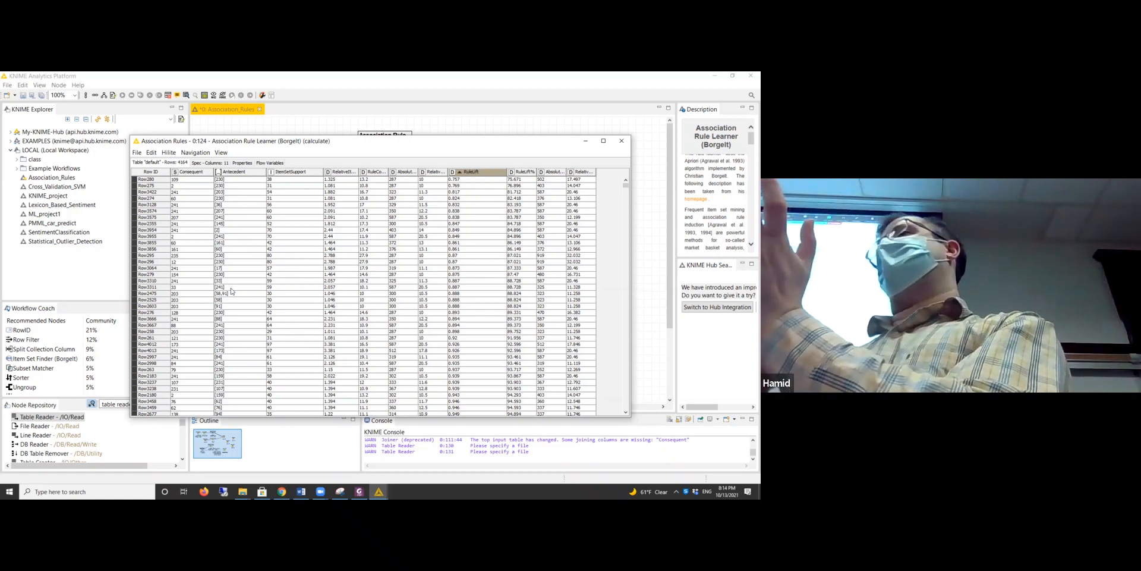
{"action": "left_click", "coordinate": [621, 141]}
- Reopen the filtered table of the Row Filter for significant association rules, widen its ConsequentName column, and close it
{"action": "right_click", "coordinate": [504, 321]}
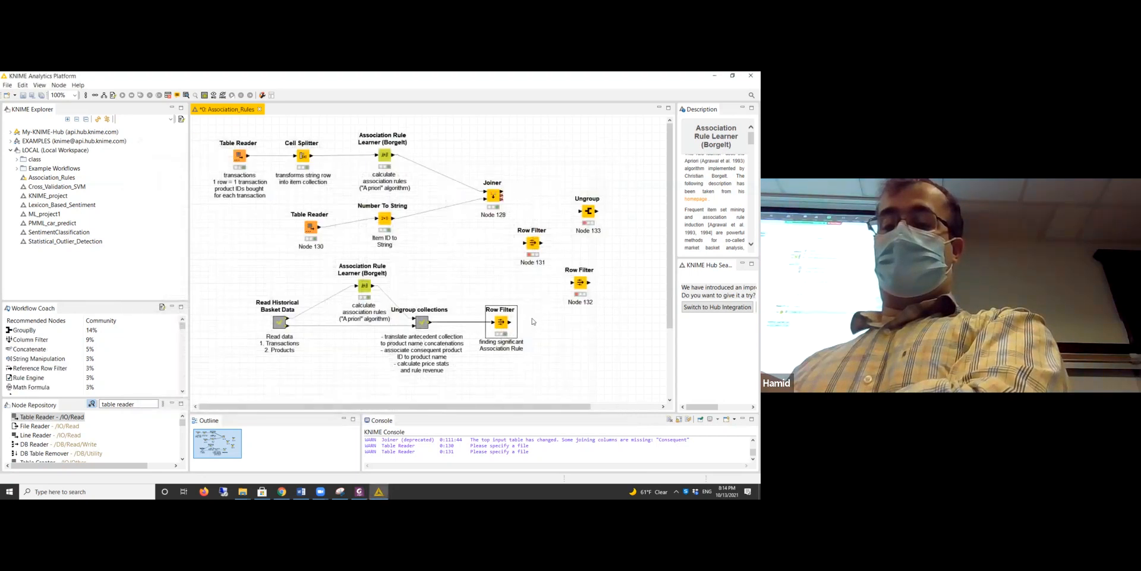
{"action": "left_click", "coordinate": [523, 321]}
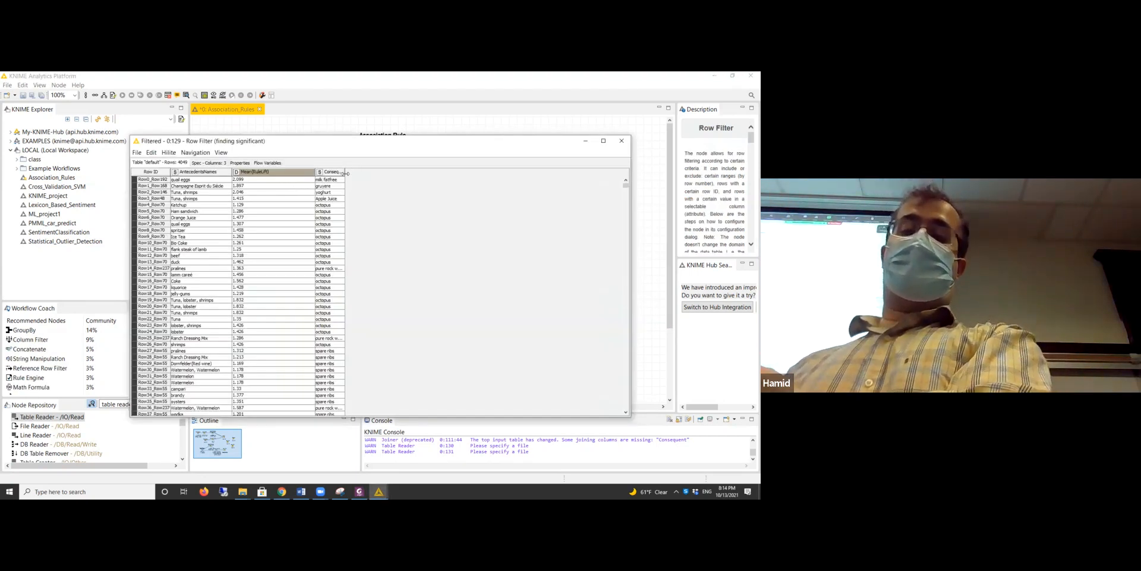
{"action": "left_click_drag", "start_coordinate": [345, 172], "coordinate": [434, 172]}
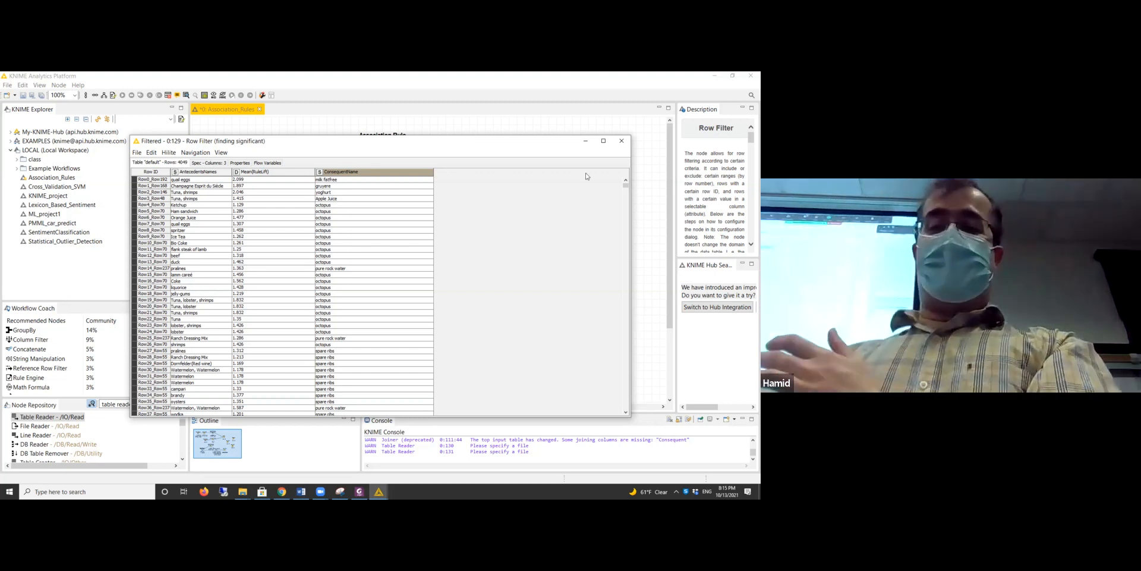
{"action": "left_click", "coordinate": [473, 118]}
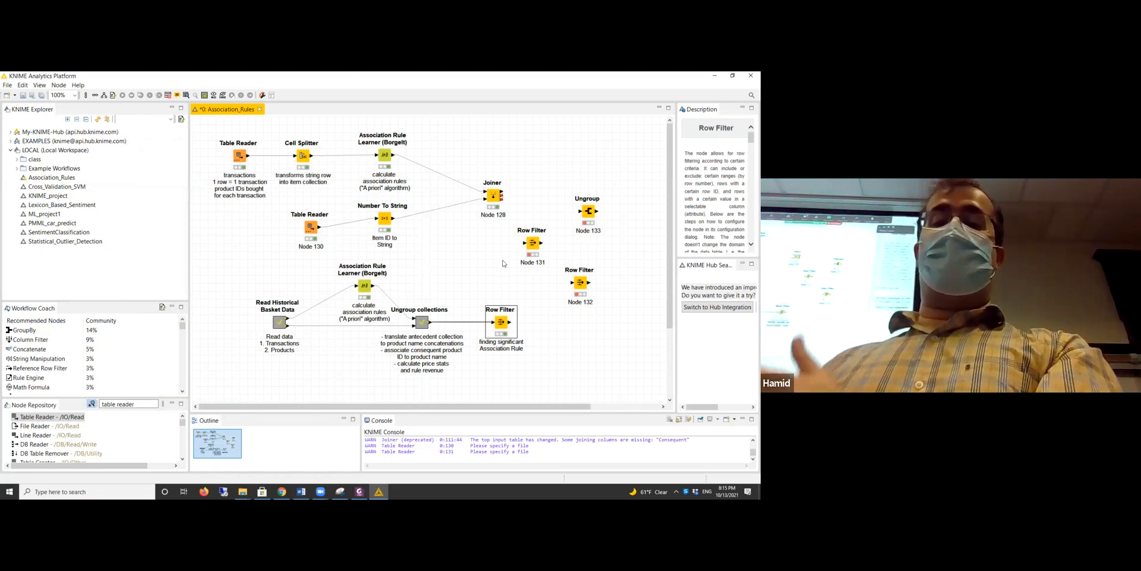
{"action": "left_click", "coordinate": [525, 113]}
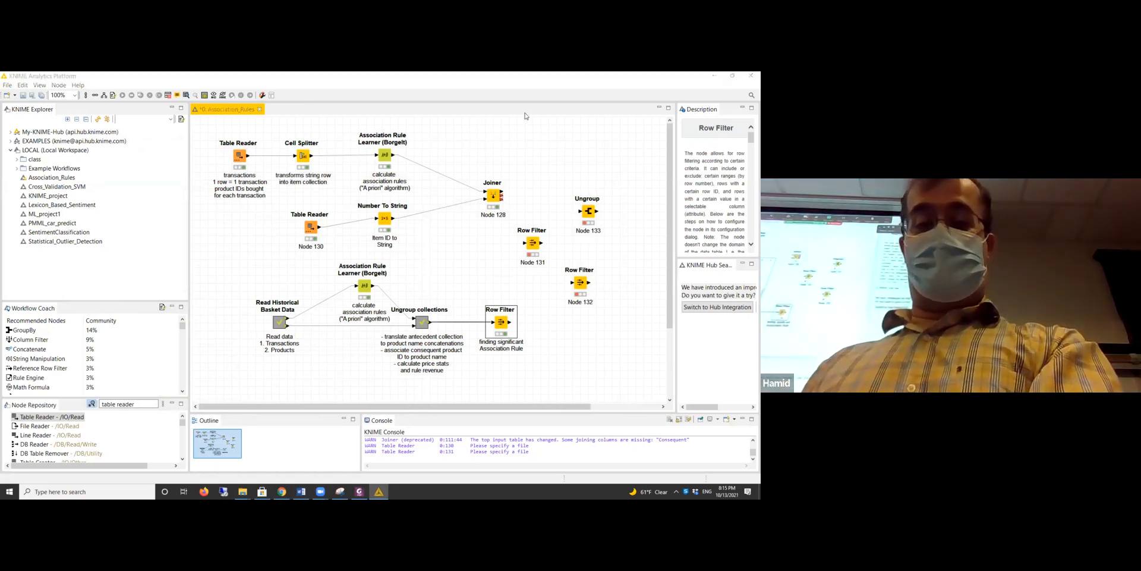
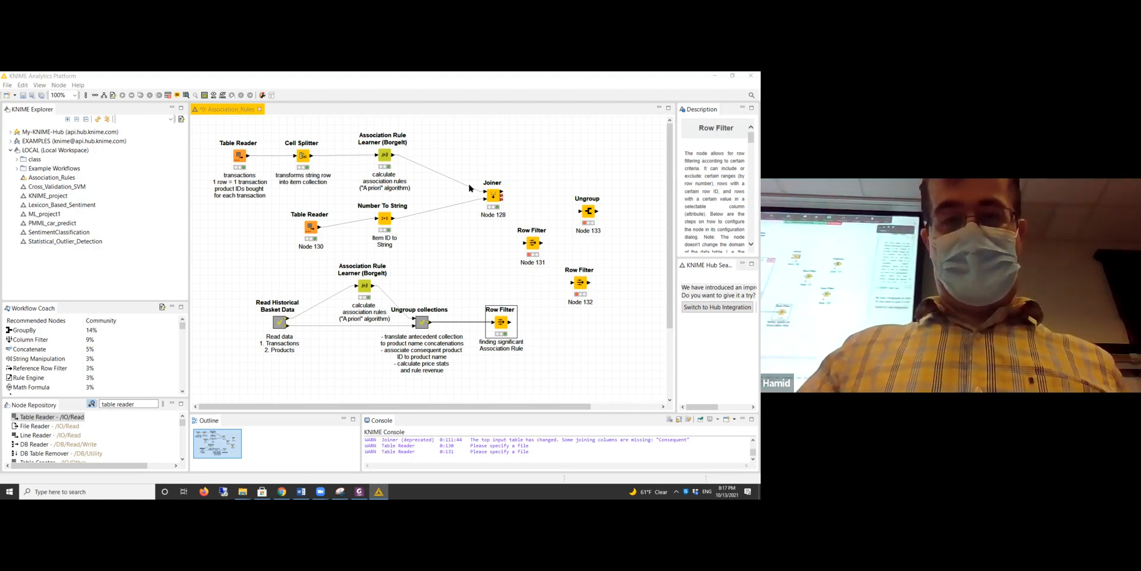
- Switch to Chrome and open the VISUAL ANALYTICS & BUS INTELL (F21) course on the Clark Moodle site
{"action": "left_click", "coordinate": [281, 491]}
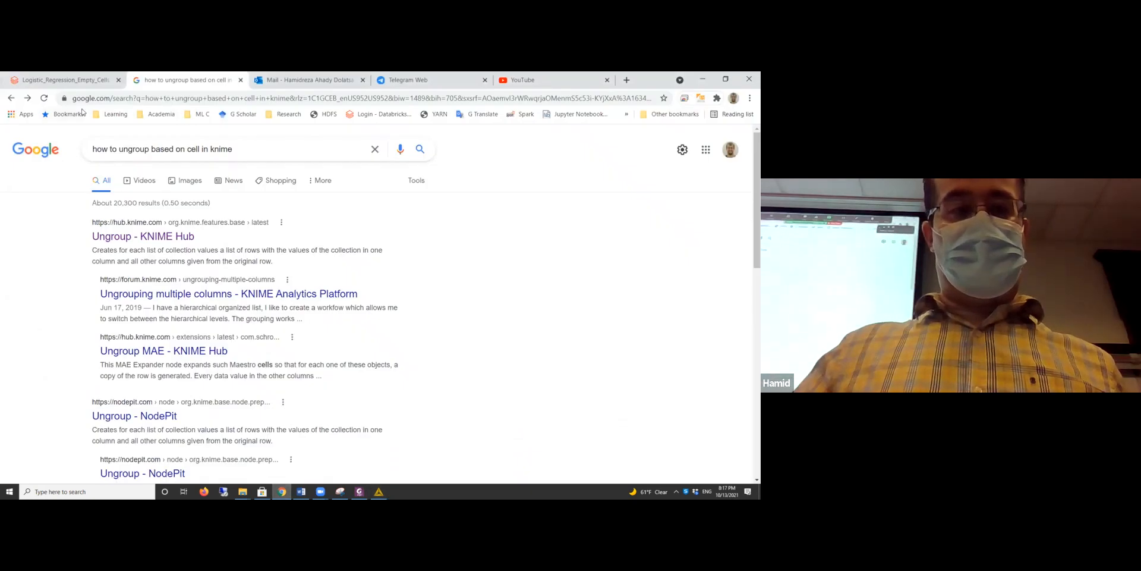
{"action": "left_click", "coordinate": [159, 114]}
{"action": "left_click", "coordinate": [183, 167]}
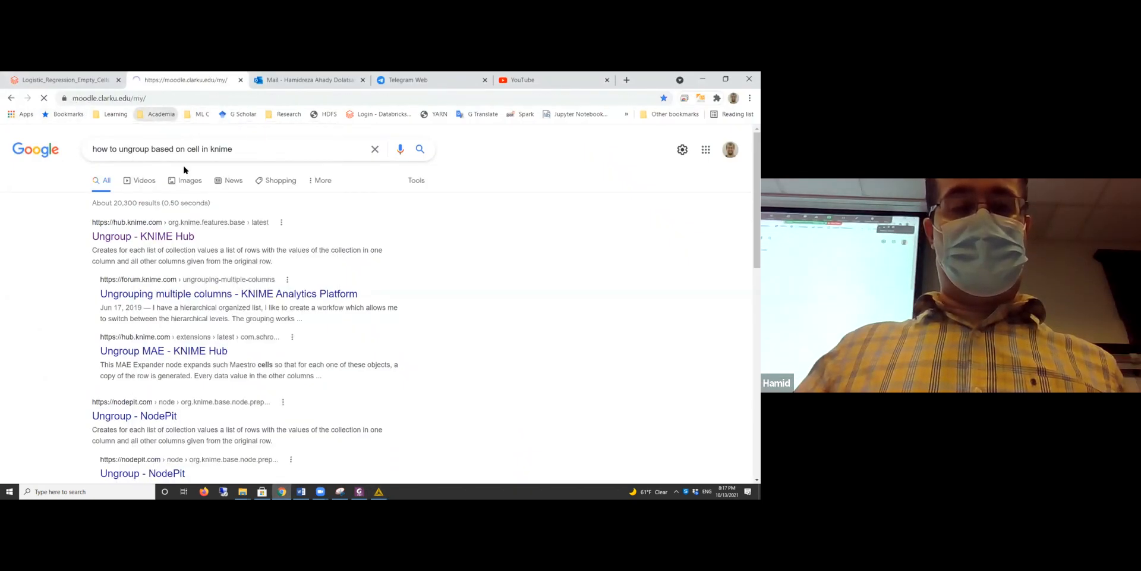
{"action": "left_click", "coordinate": [75, 294]}
- Open Assignment 7 in the course's Week 7 section and read its instructions
{"action": "scroll", "coordinate": [434, 306], "scroll_direction": "down", "scroll_amount": 10}
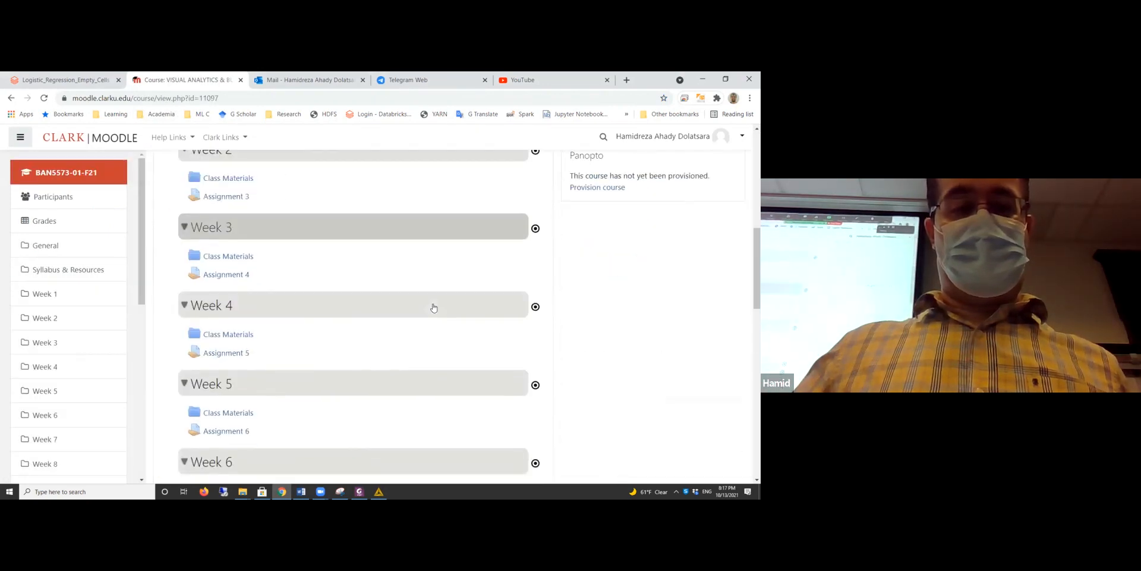
{"action": "scroll", "coordinate": [392, 331], "scroll_direction": "down", "scroll_amount": 2}
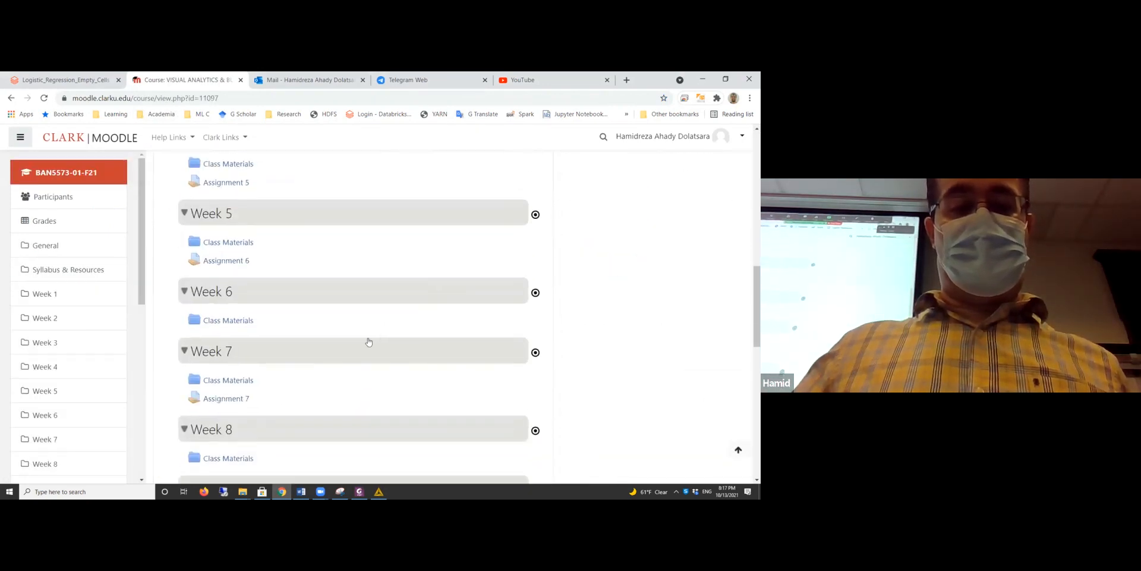
{"action": "left_click", "coordinate": [223, 398]}
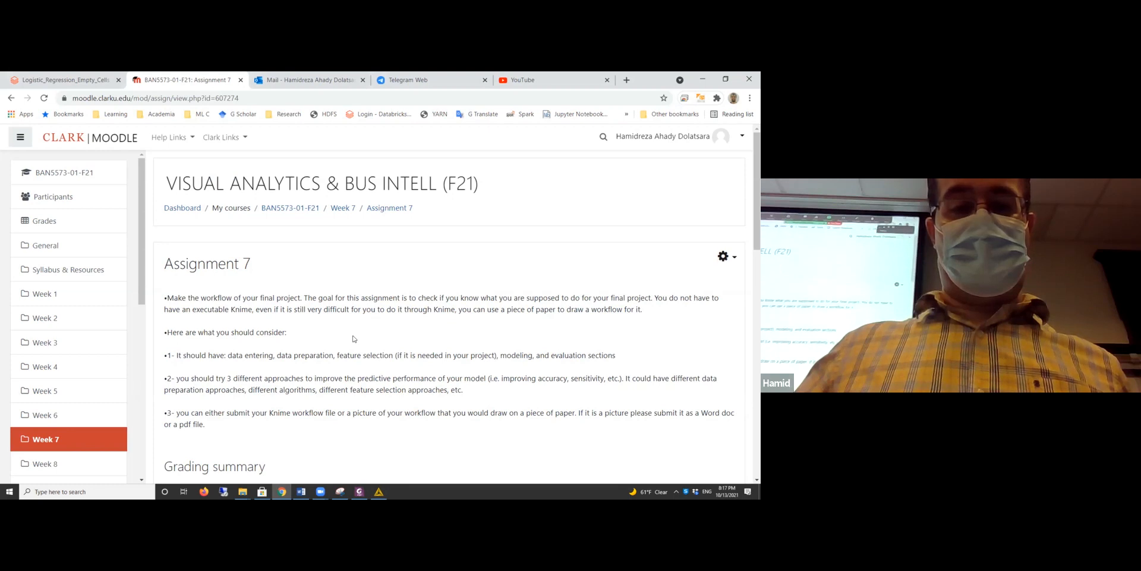
{"action": "scroll", "coordinate": [357, 333], "scroll_direction": "down", "scroll_amount": 2}
{"action": "scroll", "coordinate": [363, 324], "scroll_direction": "up", "scroll_amount": 2}
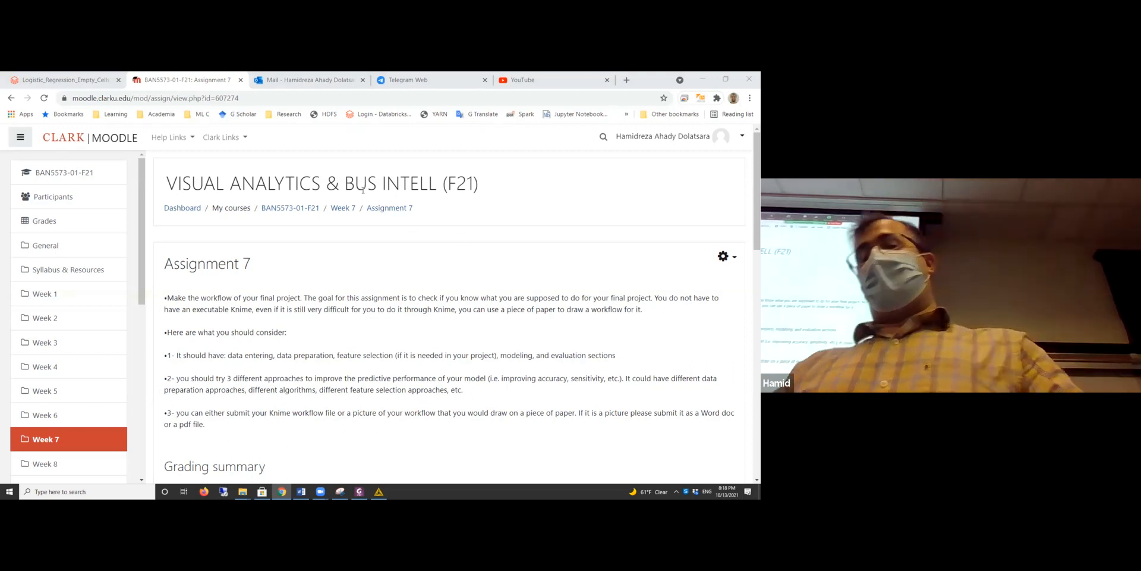
- Return to the course page and look over its project deliverables and weekly sections through Week 8
{"action": "left_click", "coordinate": [8, 98]}
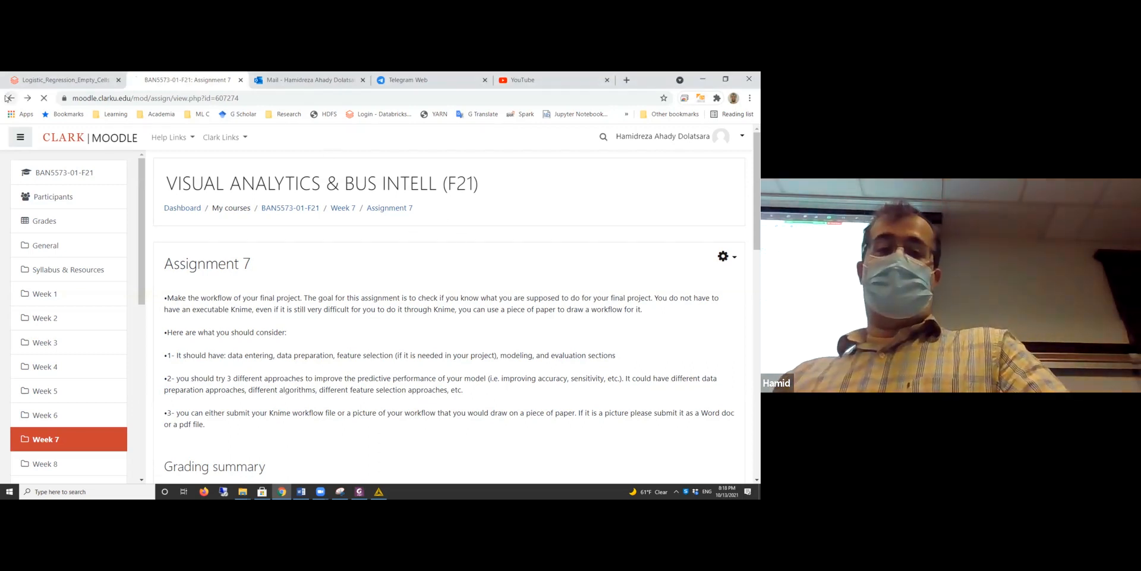
{"action": "scroll", "coordinate": [428, 250], "scroll_direction": "up", "scroll_amount": 6}
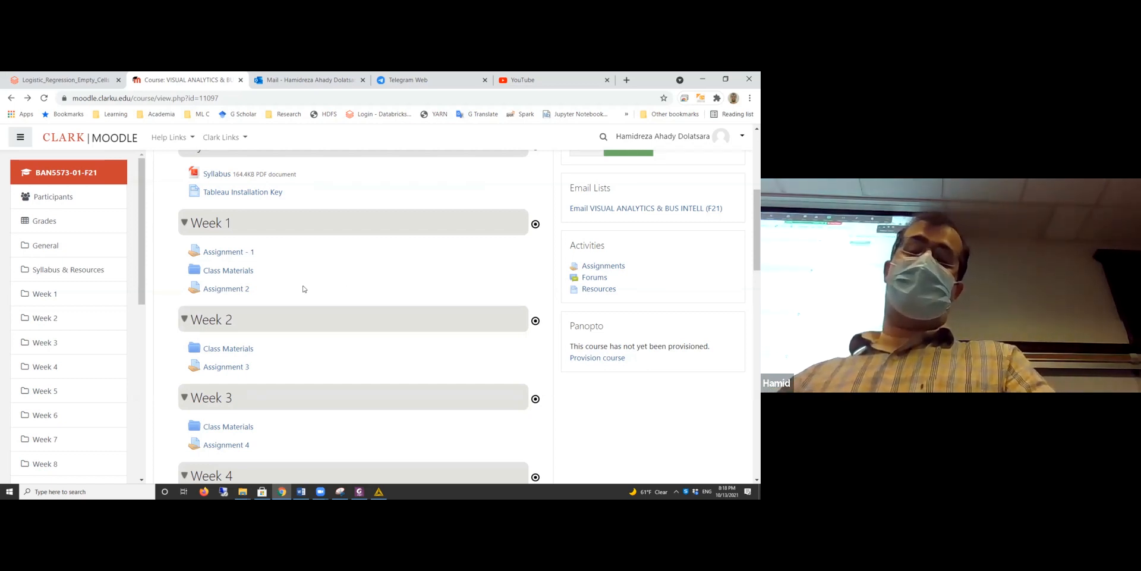
{"action": "scroll", "coordinate": [303, 289], "scroll_direction": "up", "scroll_amount": 4}
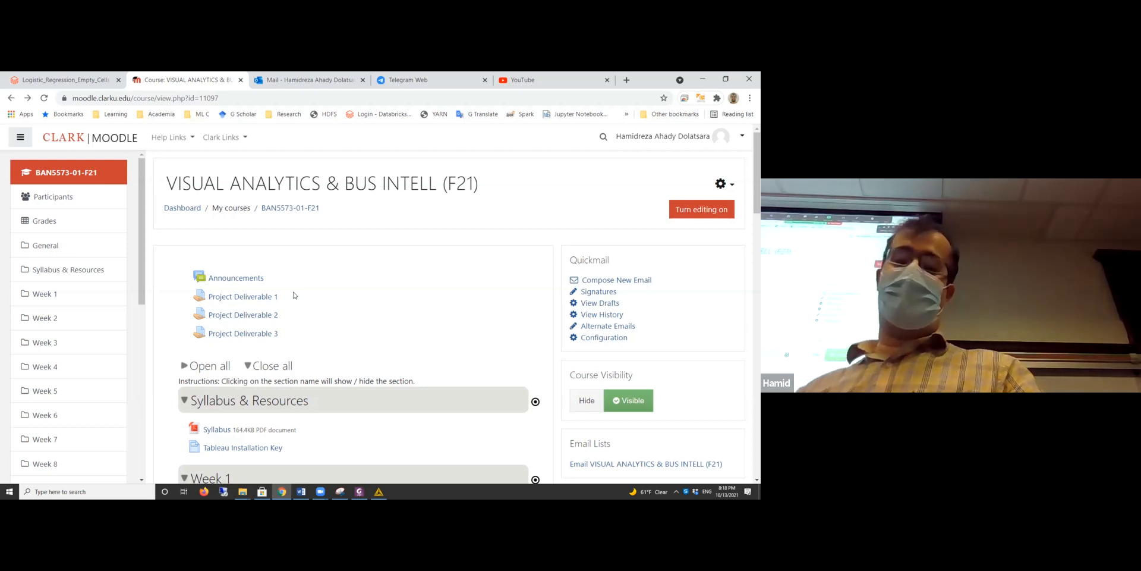
{"action": "scroll", "coordinate": [294, 295], "scroll_direction": "down", "scroll_amount": 10}
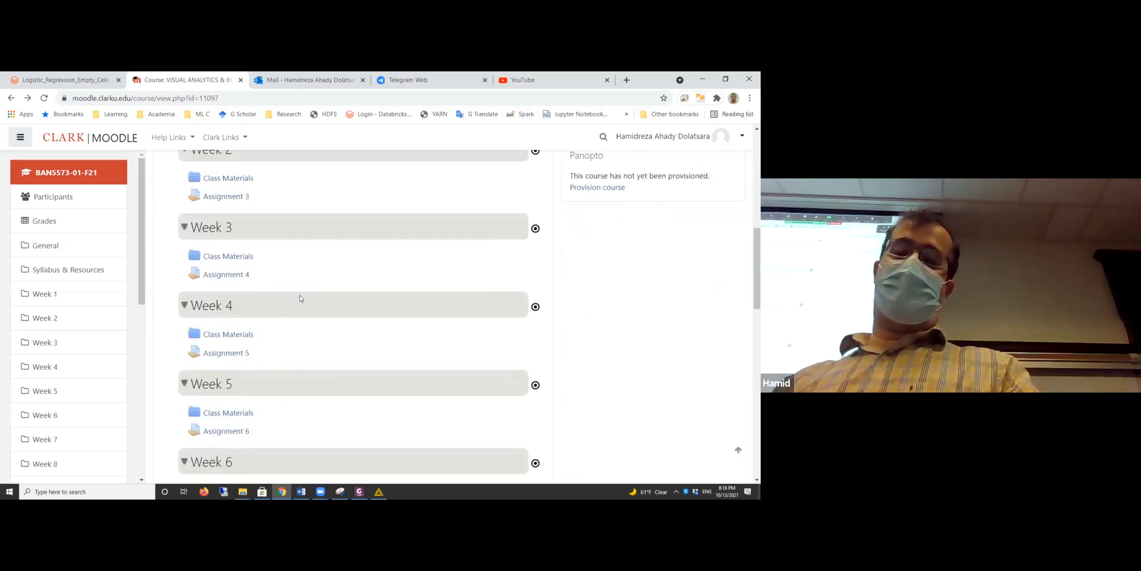
{"action": "scroll", "coordinate": [300, 298], "scroll_direction": "down", "scroll_amount": 3}
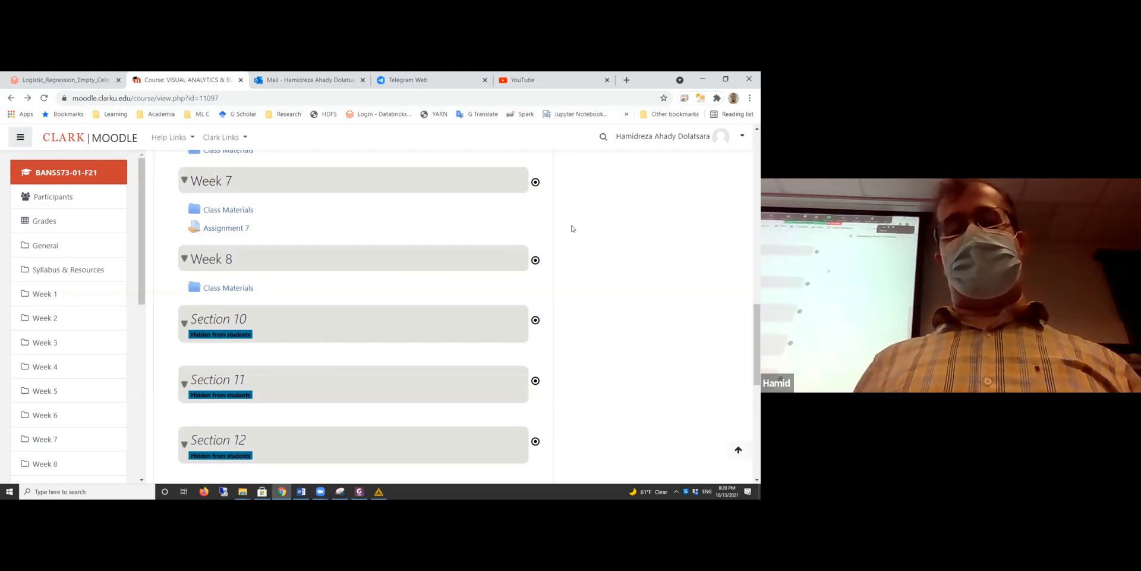
- Reopen Assignment 7 of Week 7 and highlight the words about drawing on a piece of paper in point 3
{"action": "left_click", "coordinate": [235, 231]}
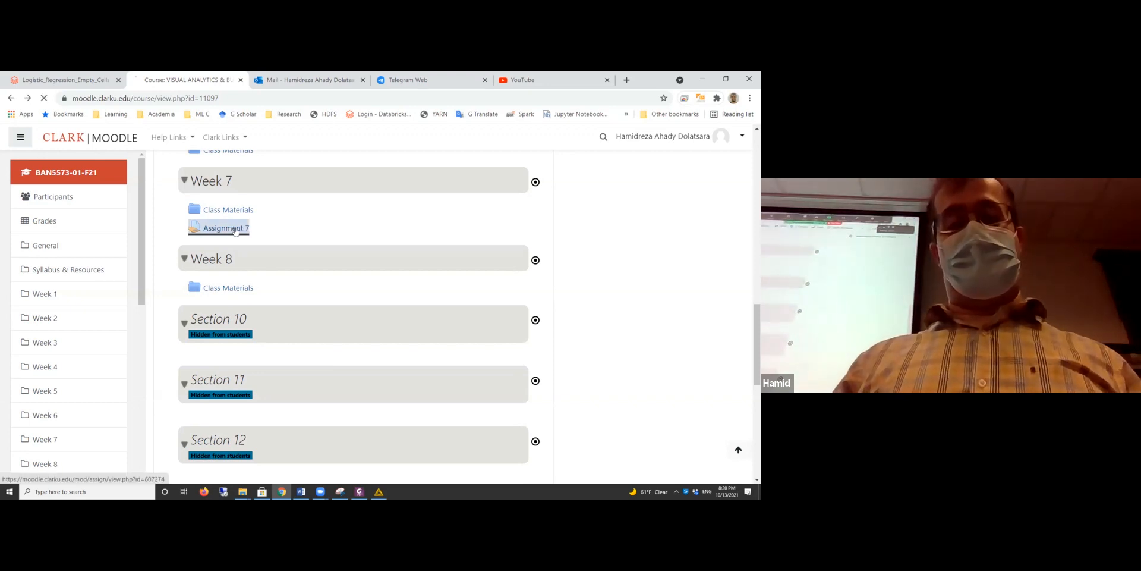
{"action": "scroll", "coordinate": [433, 280], "scroll_direction": "down", "scroll_amount": 2}
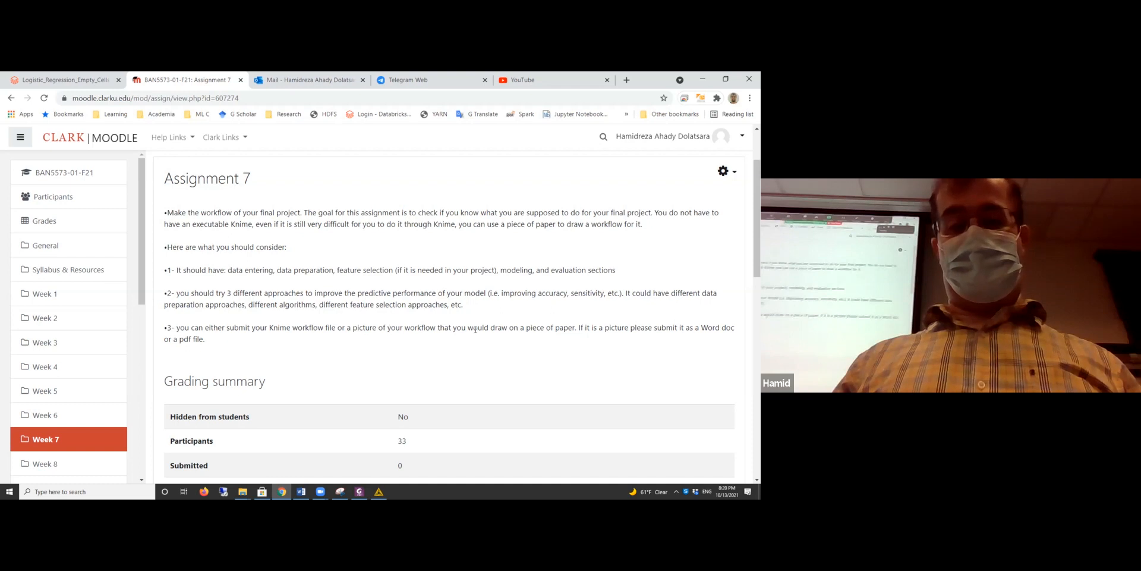
{"action": "left_click_drag", "start_coordinate": [577, 327], "coordinate": [483, 328]}
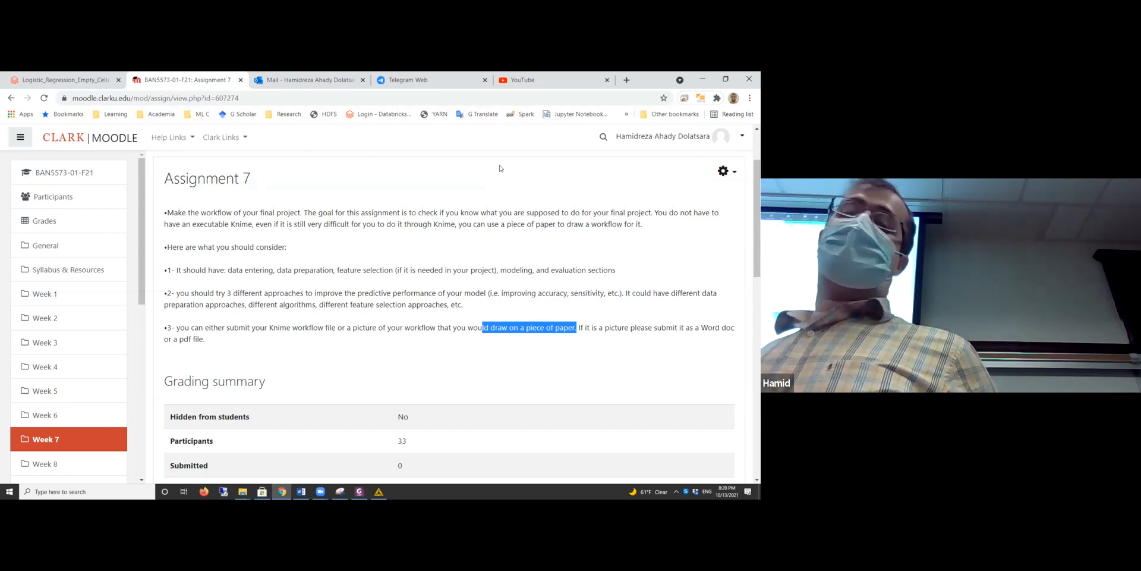
- Highlight the opening paragraph of the Assignment 7 instructions, followed by the word "workflow" in its last sentence
{"action": "left_click", "coordinate": [596, 214]}
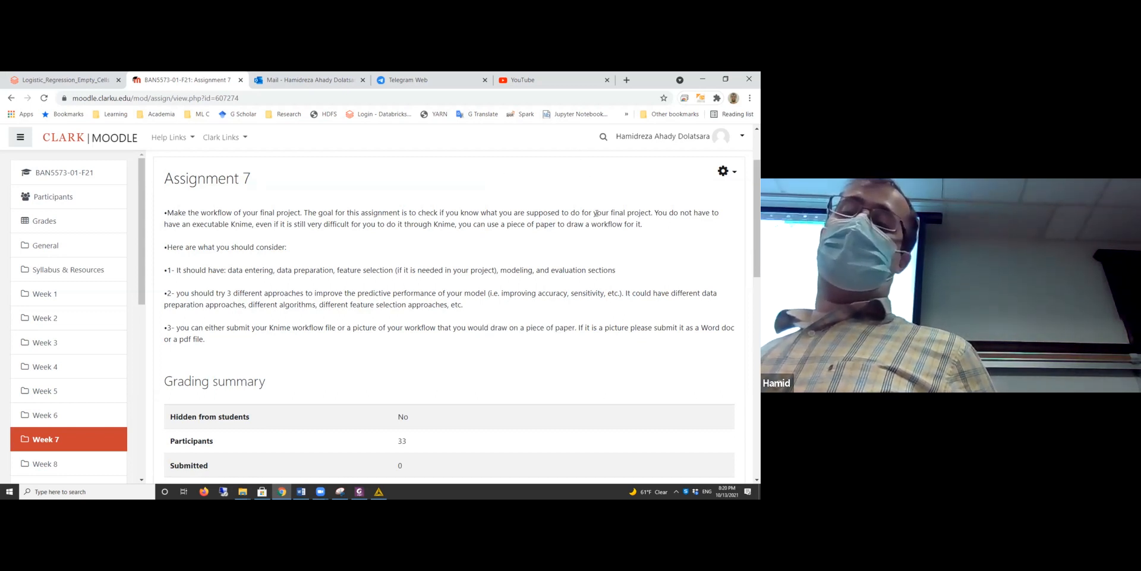
{"action": "triple_click", "coordinate": [596, 211]}
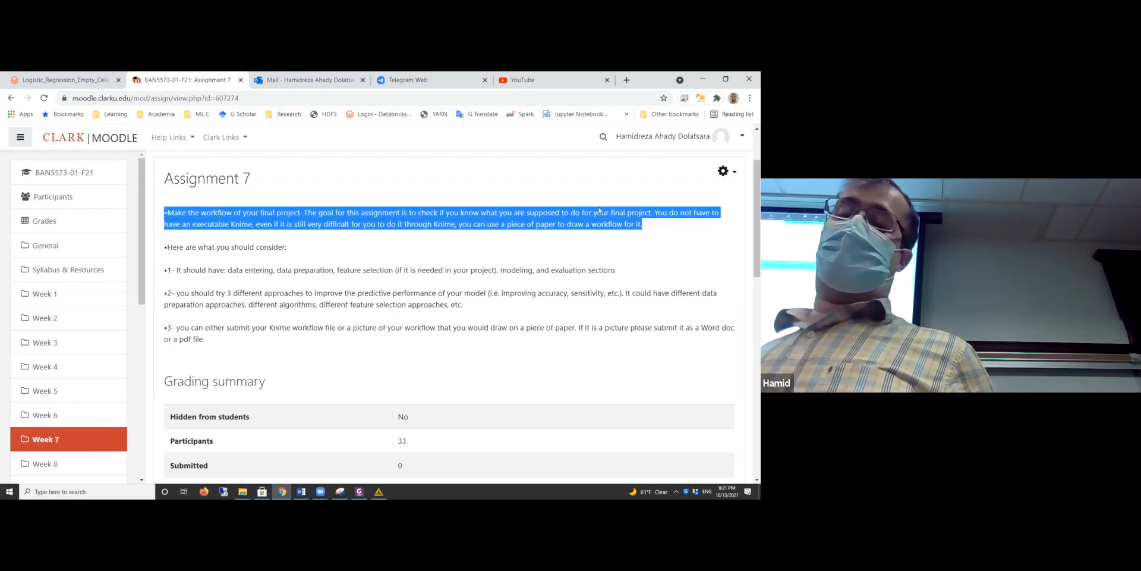
{"action": "double_click", "coordinate": [608, 223]}
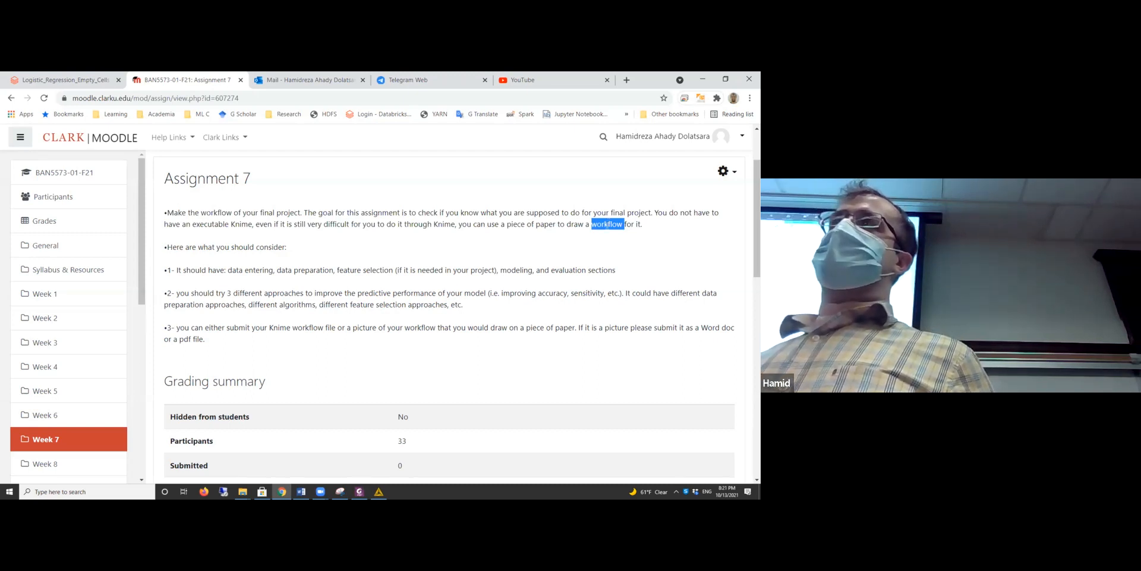
{"action": "left_click", "coordinate": [585, 118]}
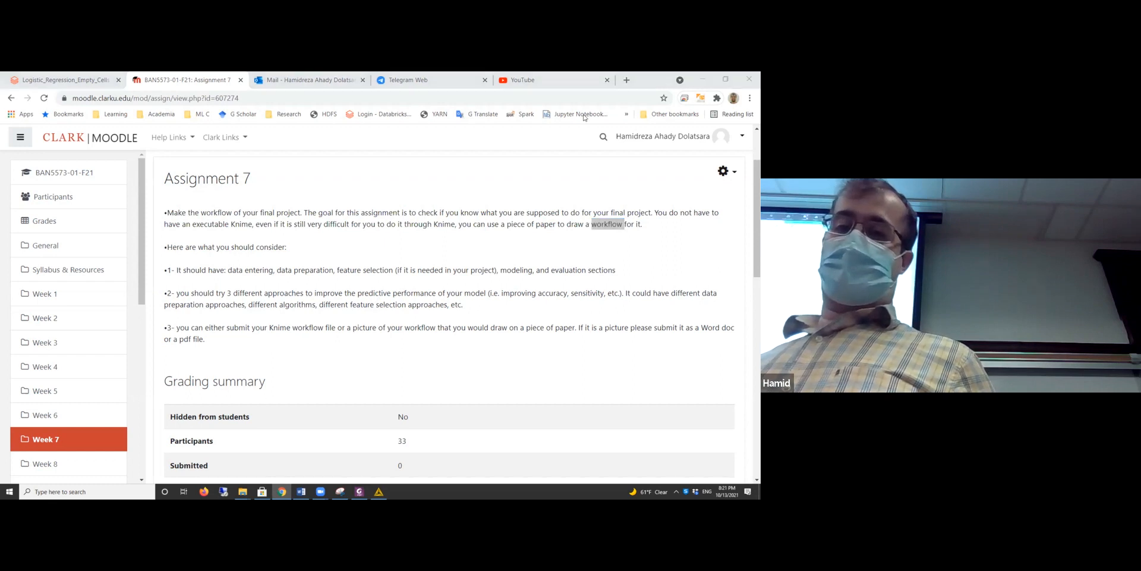